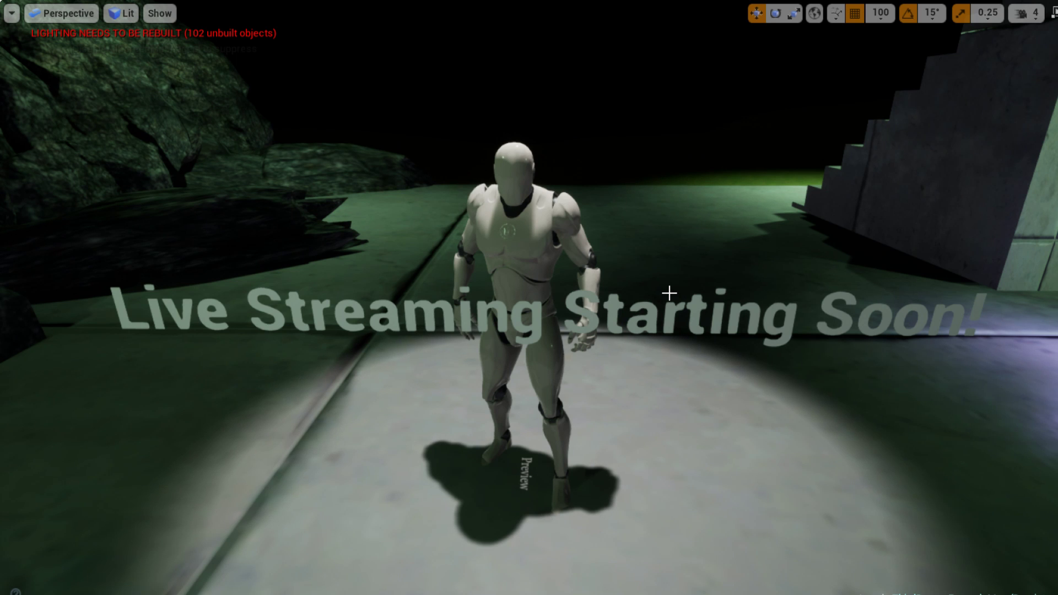
Delete the dark landscape surrounding the room, along with the existing directional light.
click(670, 351)
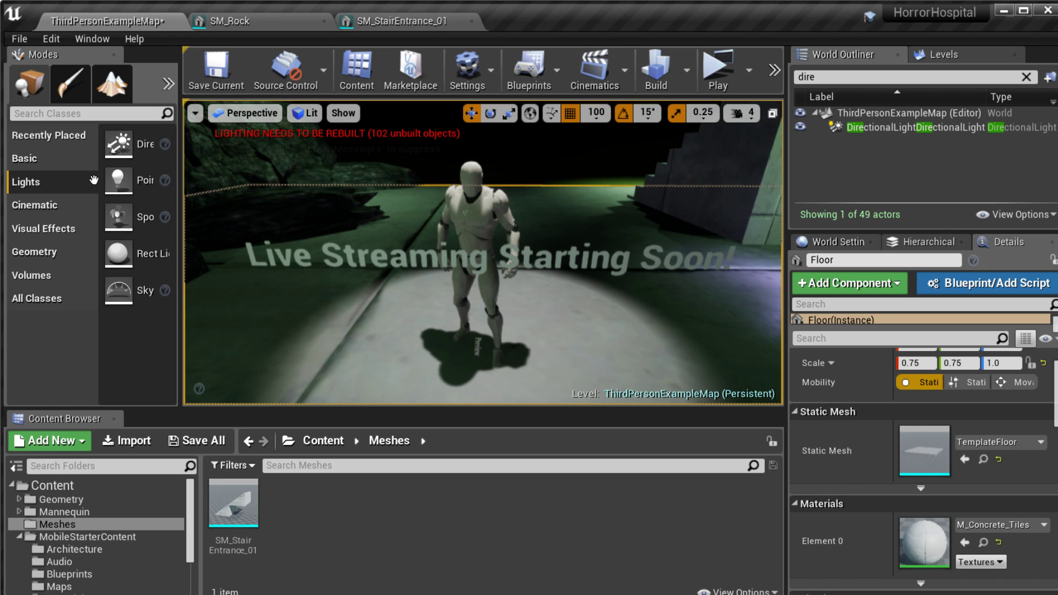
key(s)
right_drag(699, 274, 727, 311)
key(s)
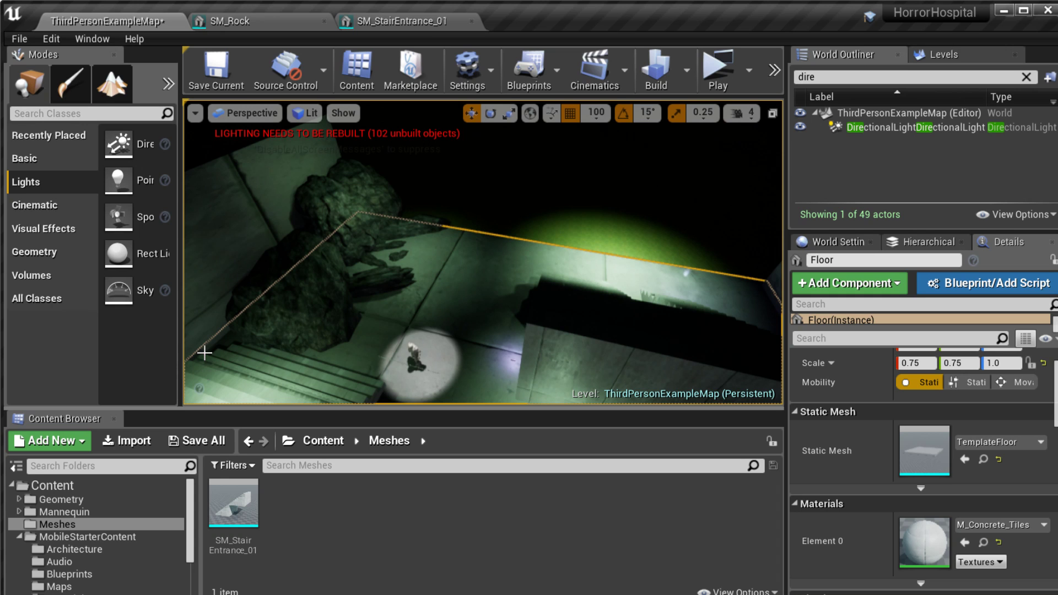
mouse_move(397, 295)
right_down()
mouse_move(651, 309)
mouse_move(397, 295)
right_up()
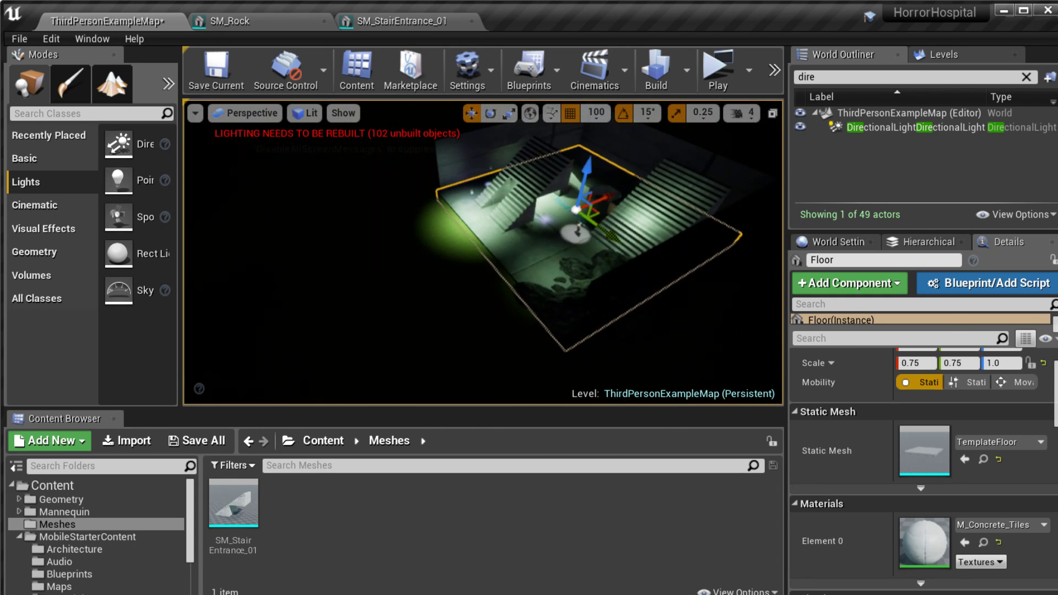
click(344, 314)
key(Delete)
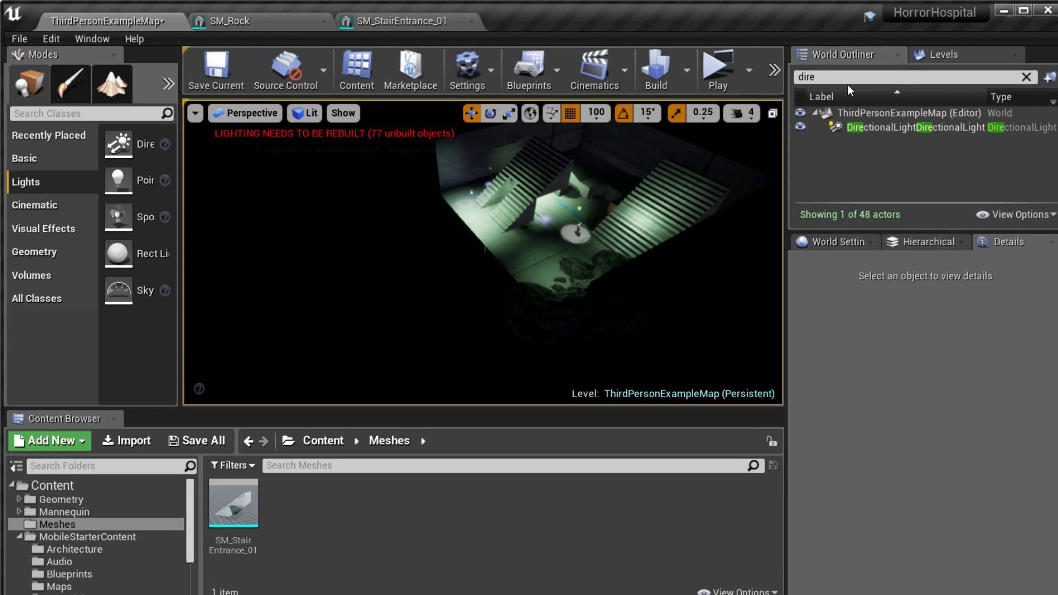
click(876, 128)
key(Delete)
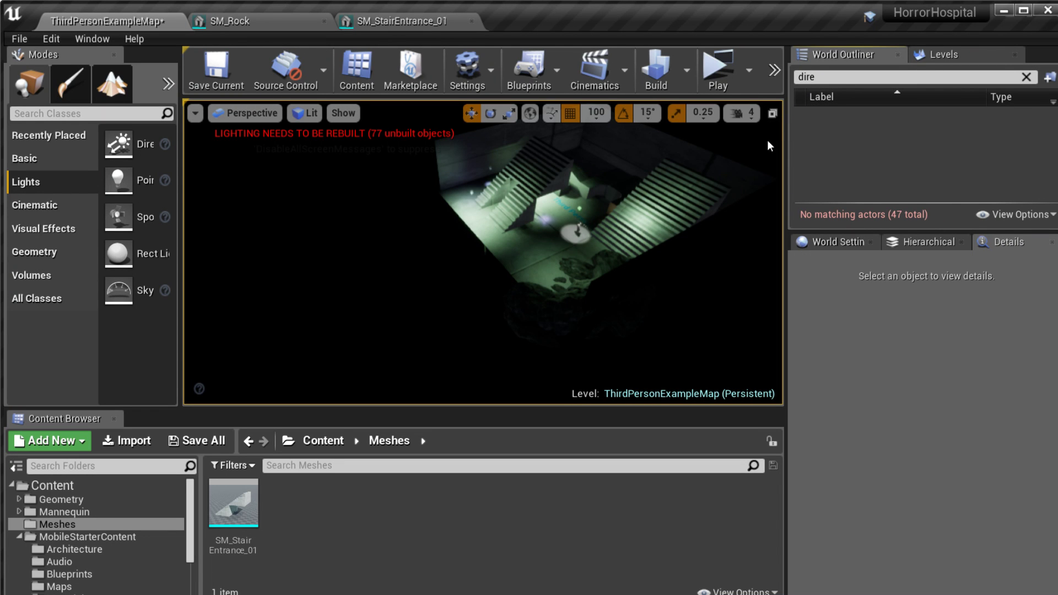
Delete every large and small rock piled on the room's floor near the wall and stairs.
right_drag(483, 252, 484, 252)
click(551, 213)
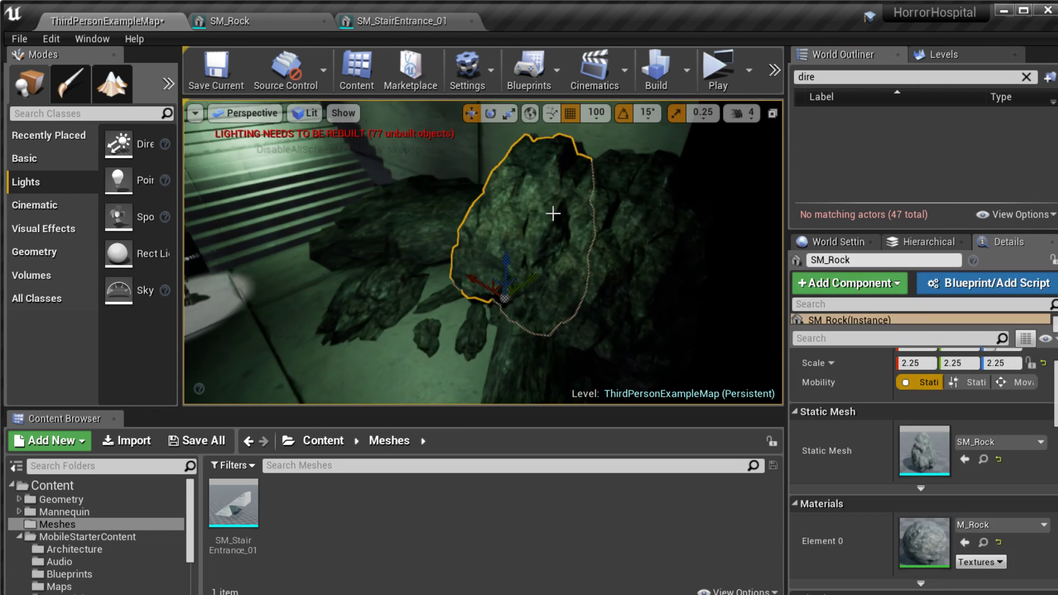
key(Delete)
click(611, 257)
key(Delete)
click(443, 236)
key(Delete)
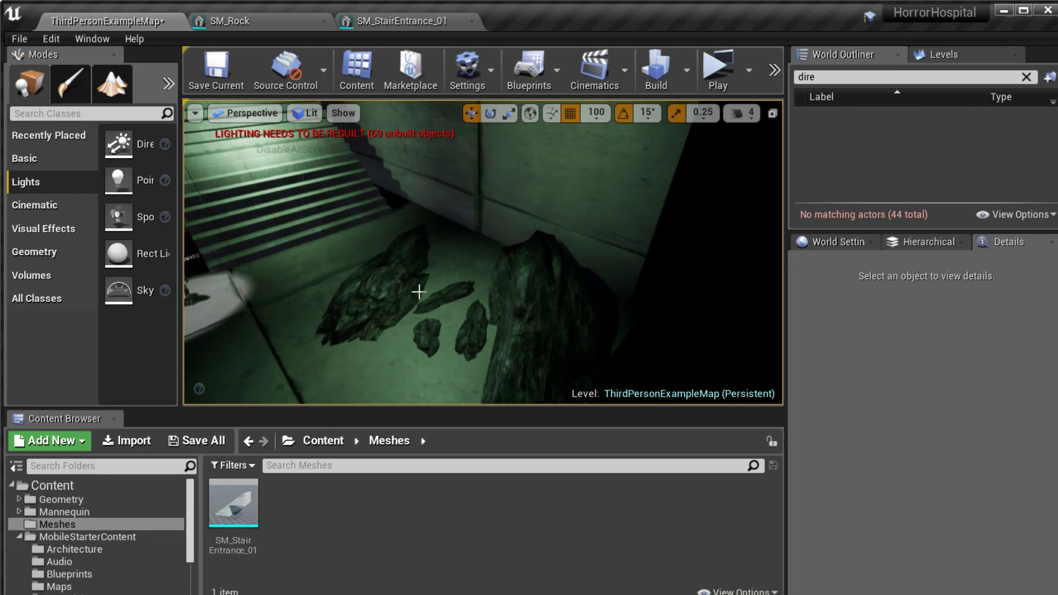
click(420, 293)
key(Delete)
click(442, 304)
click(443, 302)
key(Delete)
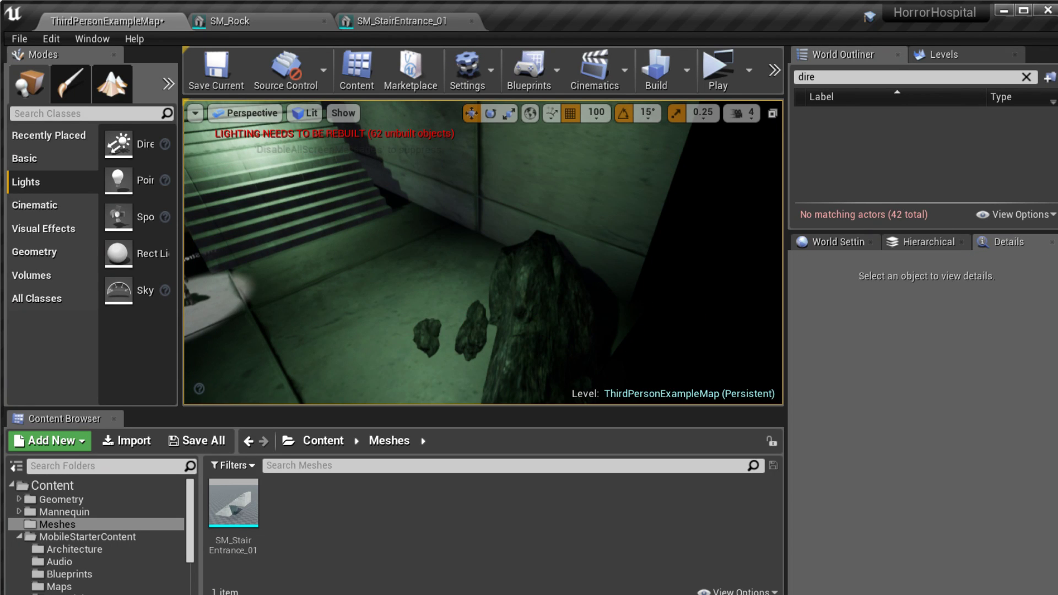
click(430, 330)
key(Delete)
click(479, 326)
key(Delete)
click(542, 307)
key(Delete)
Delete the front staircase nearest the open side of the room, keeping the stairs against the back wall.
scroll(537, 307, down, 10)
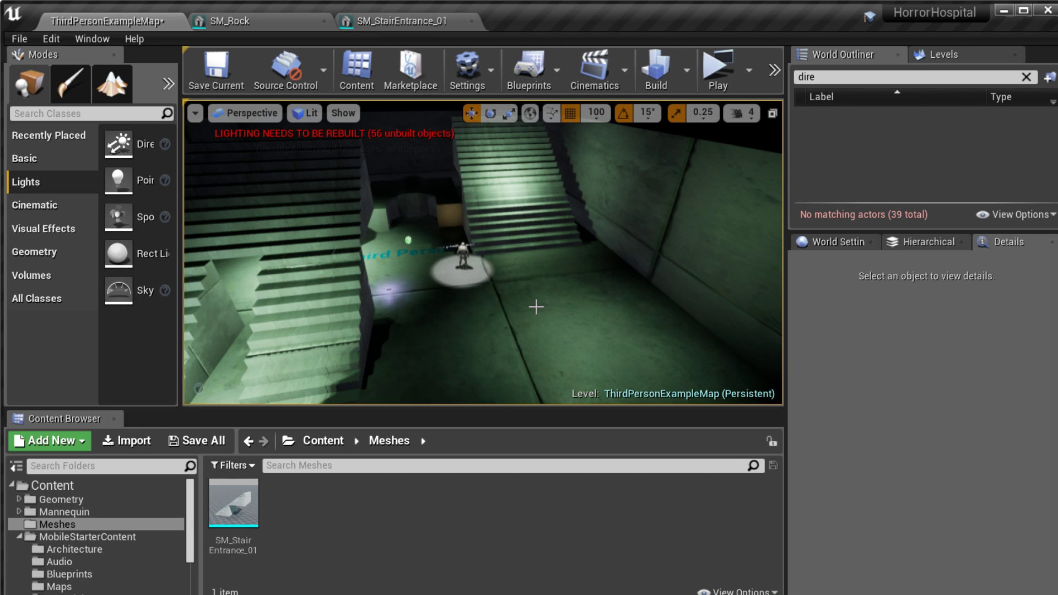
key(s)
right_drag(536, 307, 526, 276)
key(w)
right_drag(351, 252, 351, 252)
click(351, 252)
key(Delete)
right_drag(206, 295, 205, 295)
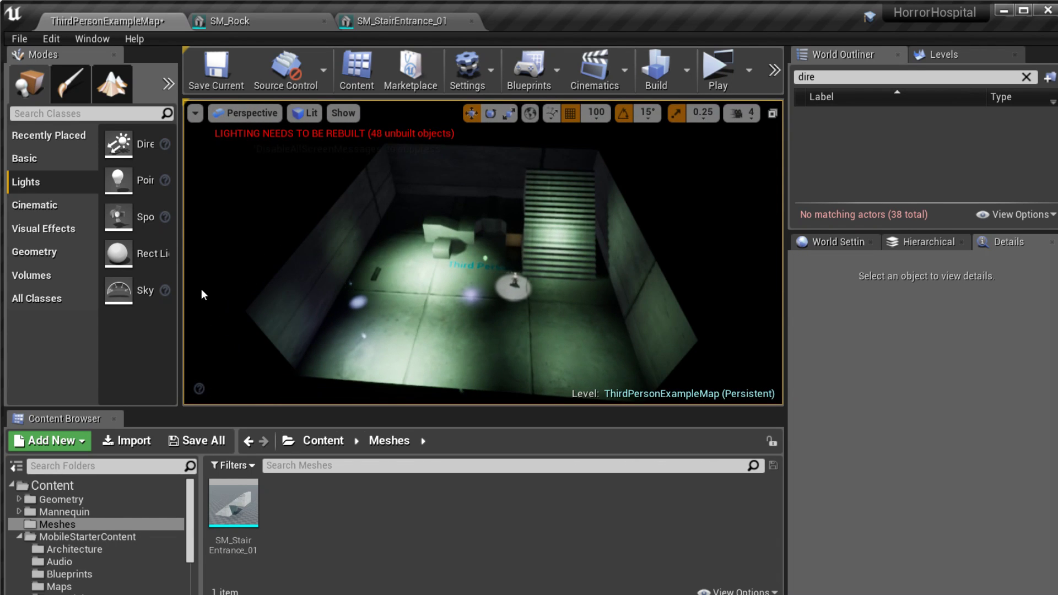
Create a new landscape with 63×63 quad sections, 1×1 section per component and 8×8 components.
drag(179, 291, 244, 291)
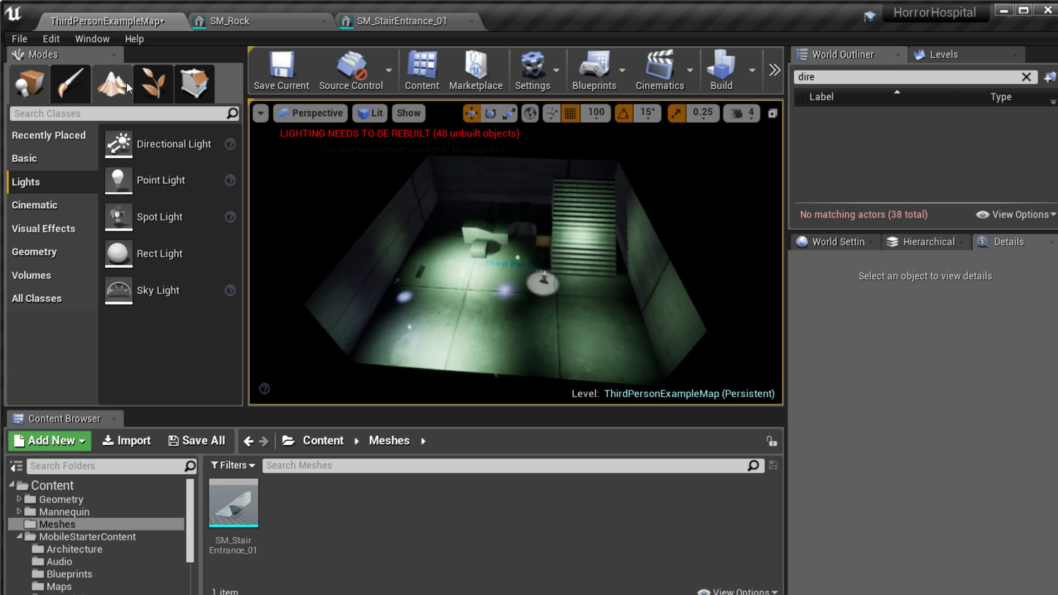
click(113, 98)
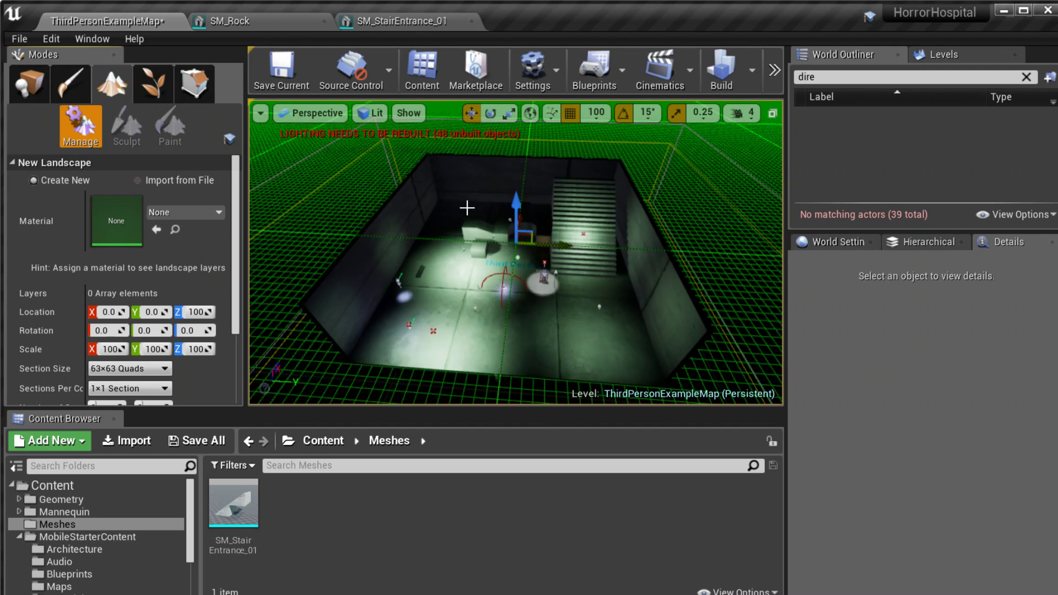
scroll(470, 221, down, 6)
scroll(470, 221, down, 4)
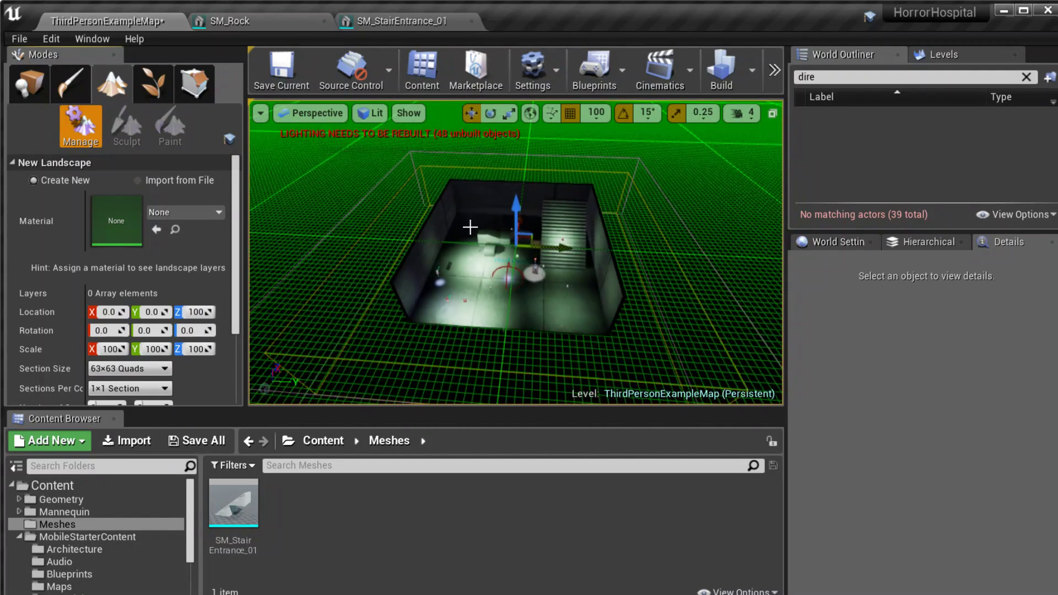
drag(441, 408, 441, 475)
right_drag(516, 287, 474, 325)
right_drag(380, 419, 427, 352)
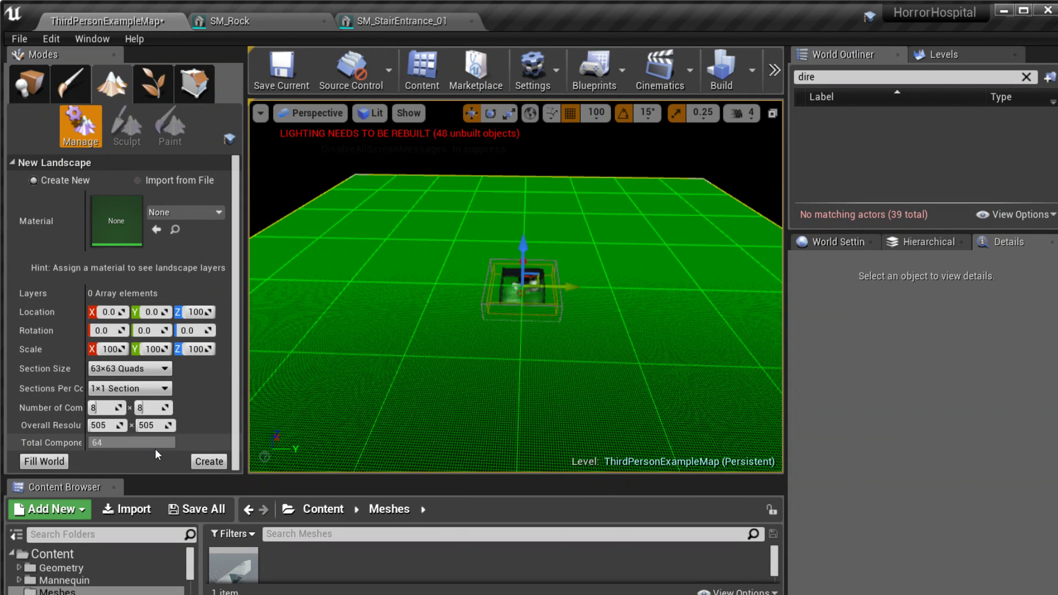
right_drag(421, 354, 452, 330)
drag(369, 331, 326, 405)
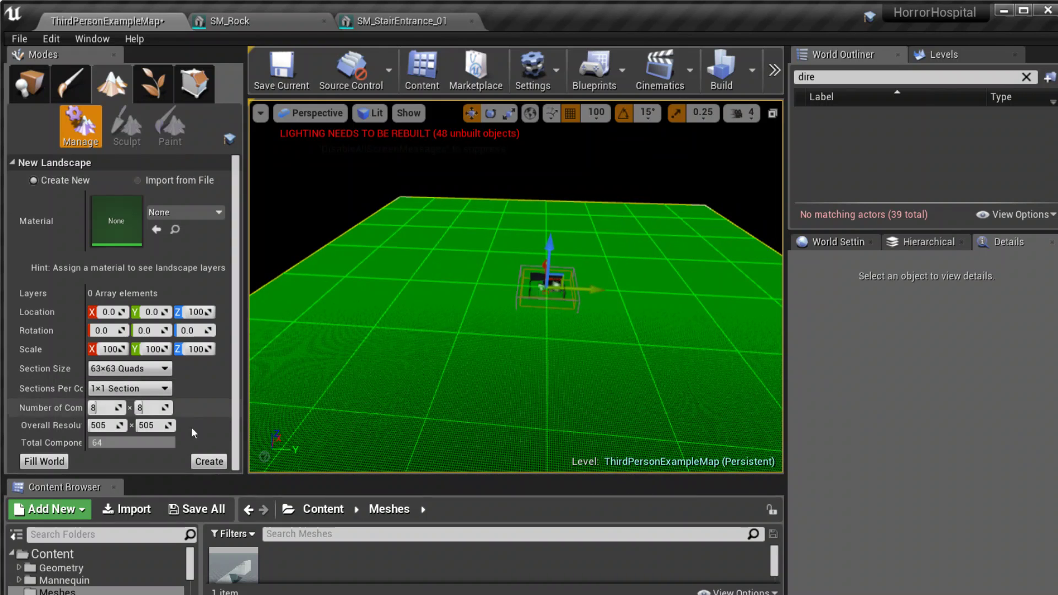
click(207, 463)
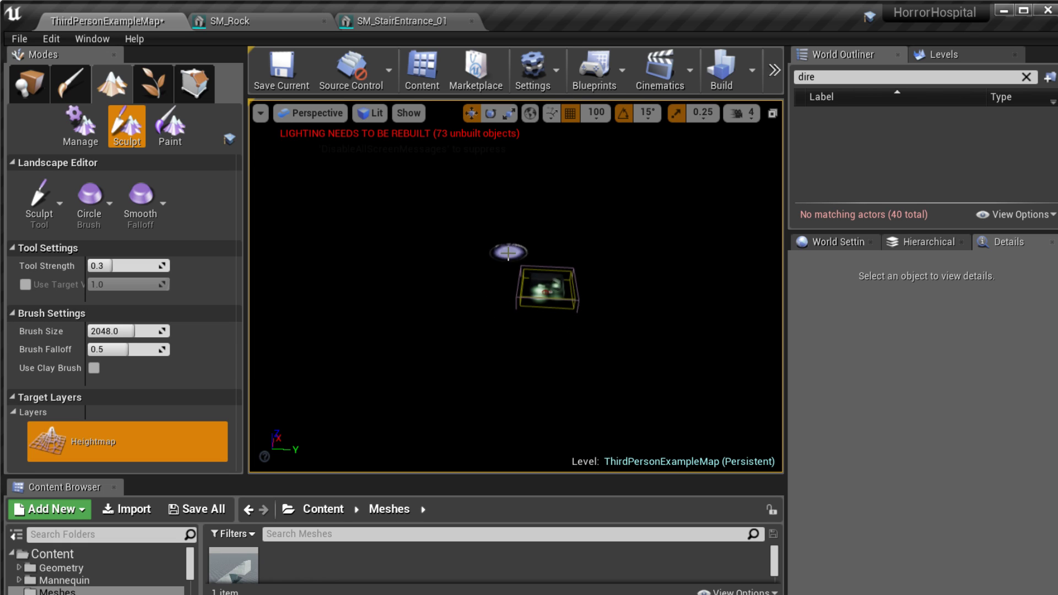
Find the Directional Light among the placeable actors and place one on the landscape beside the room.
scroll(517, 287, up, 15)
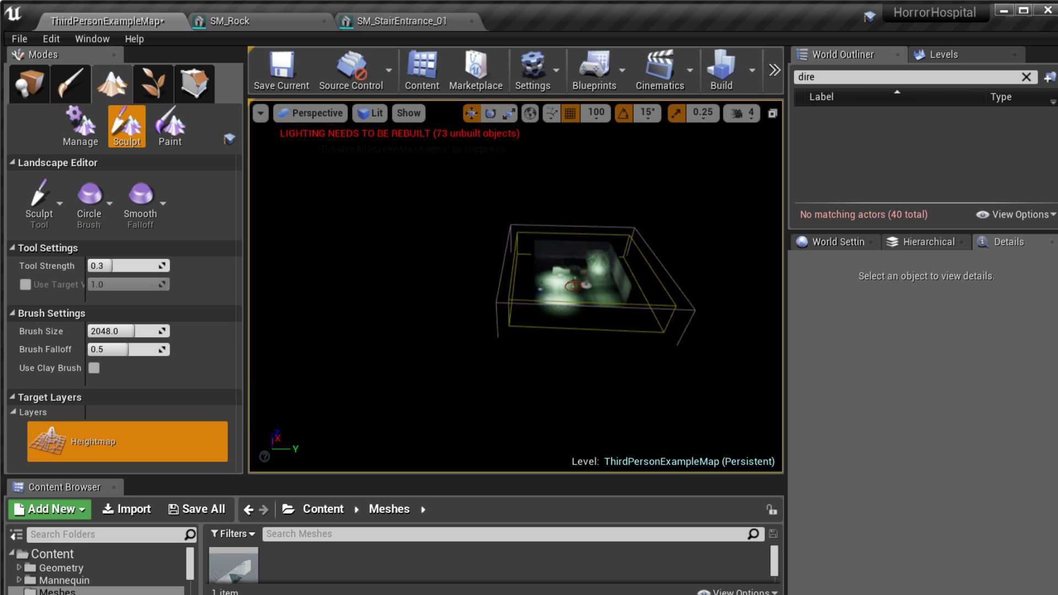
scroll(652, 286, down, 10)
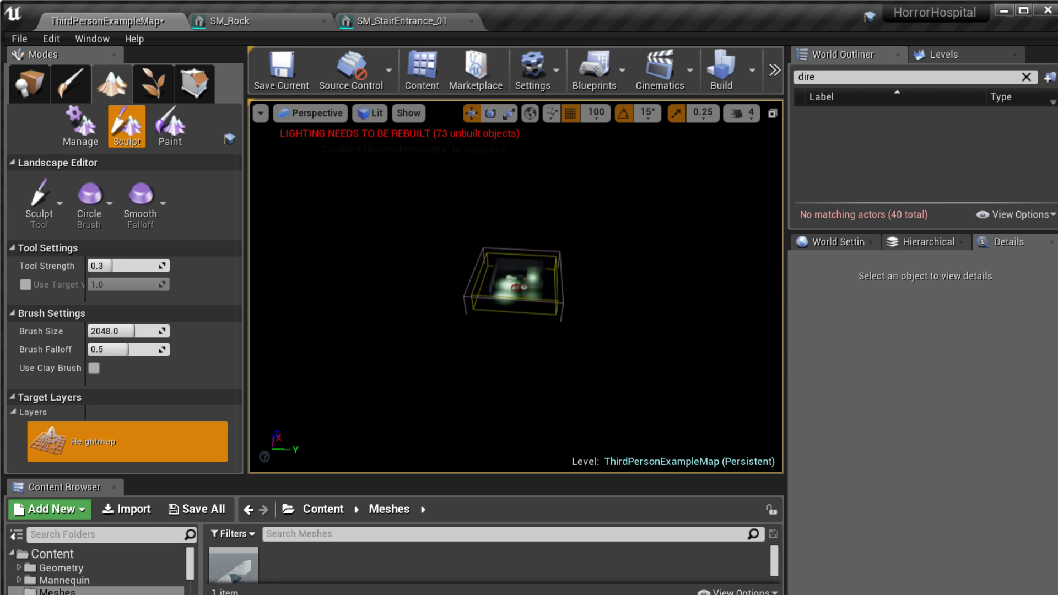
scroll(537, 281, down, 2)
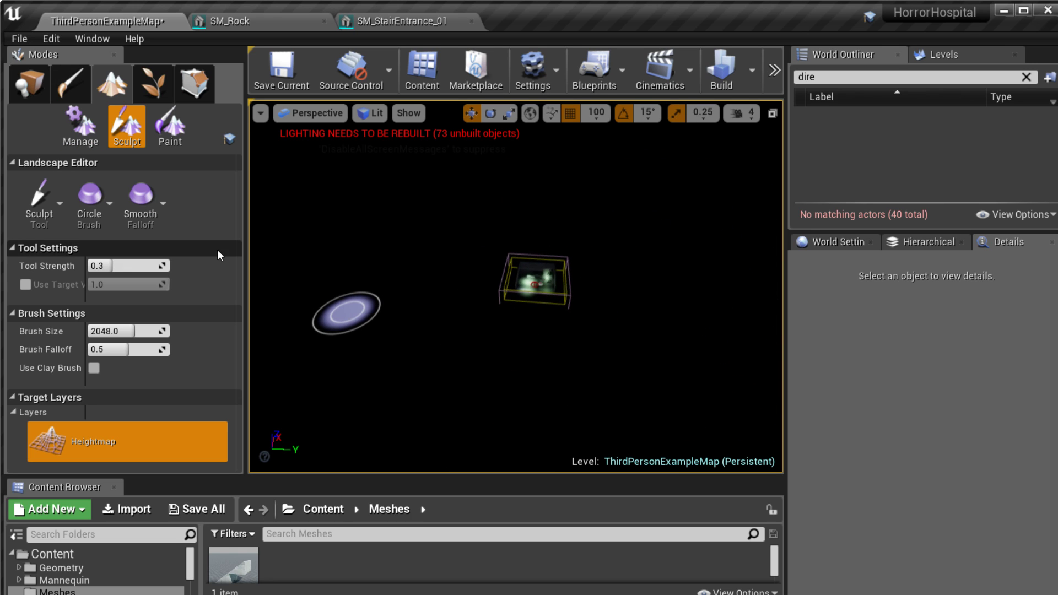
click(34, 84)
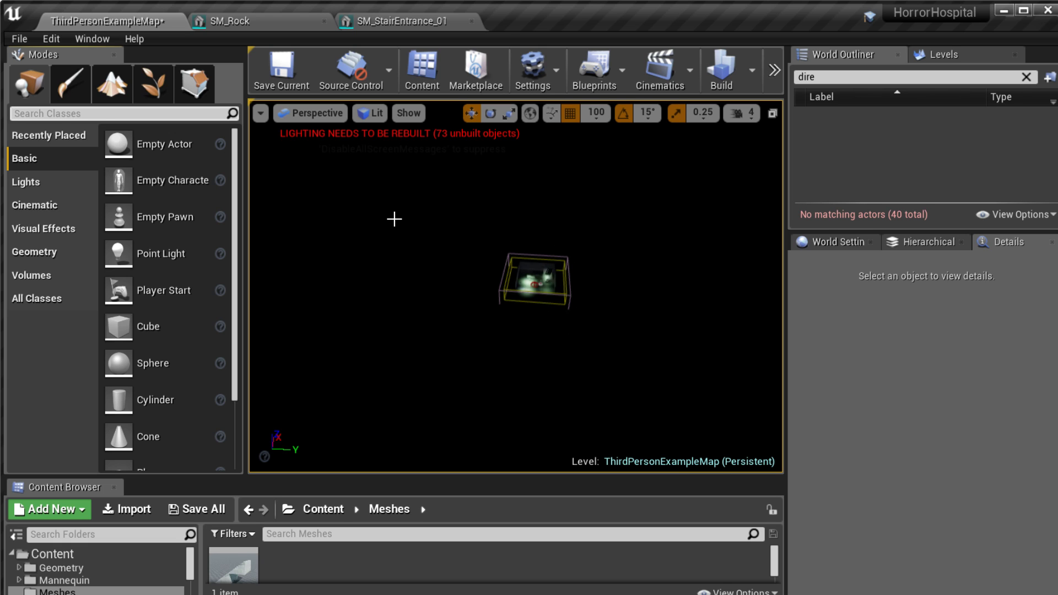
text(dire)
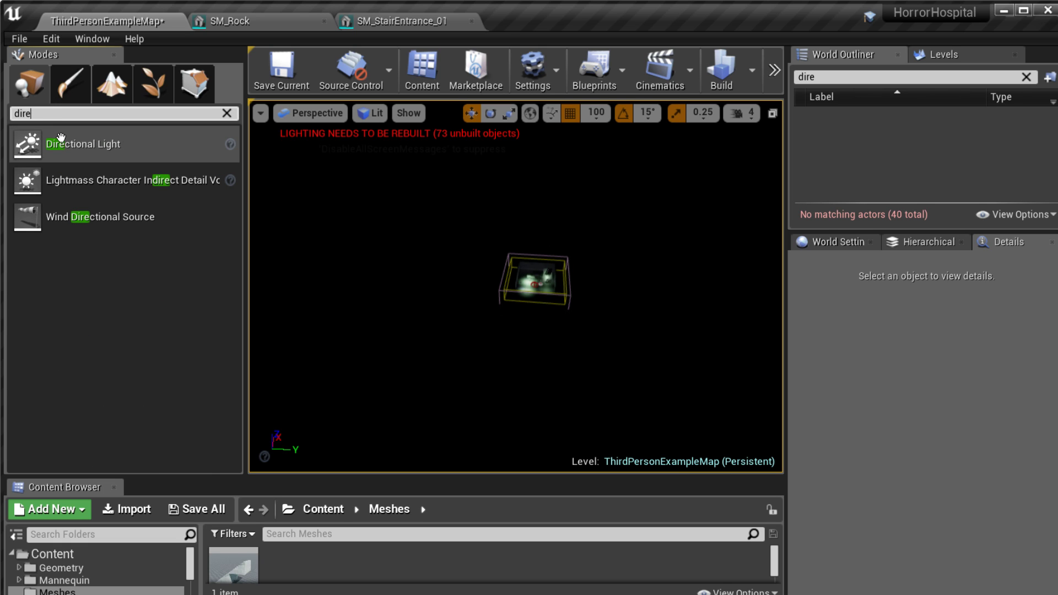
drag(62, 137, 434, 236)
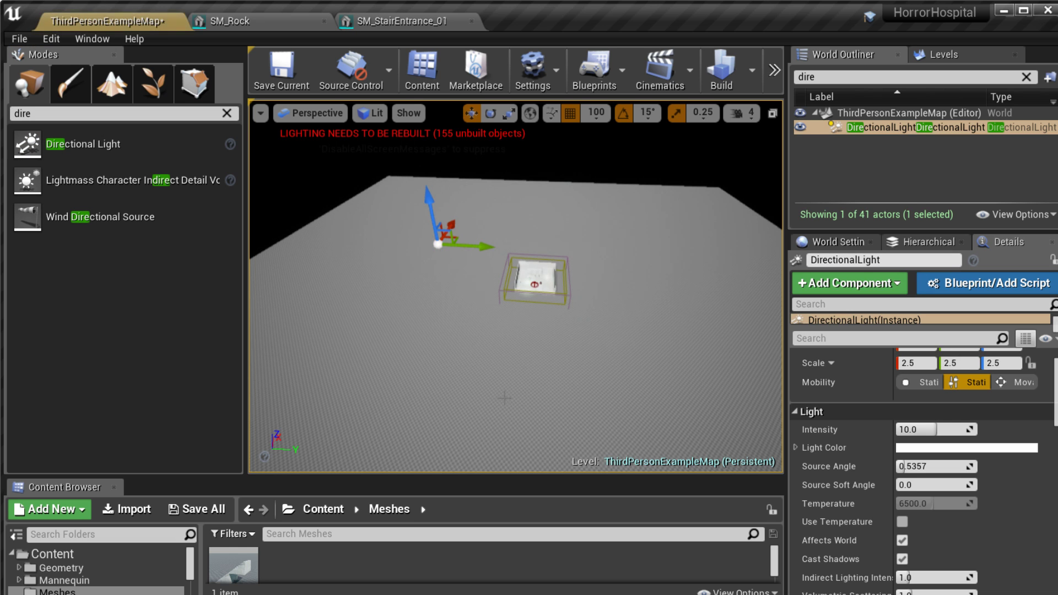
key(w)
mouse_move(434, 235)
right_down()
mouse_move(375, 208)
mouse_move(336, 207)
mouse_move(298, 248)
mouse_move(374, 265)
mouse_move(436, 254)
mouse_move(424, 242)
right_up()
key(s)
click(227, 113)
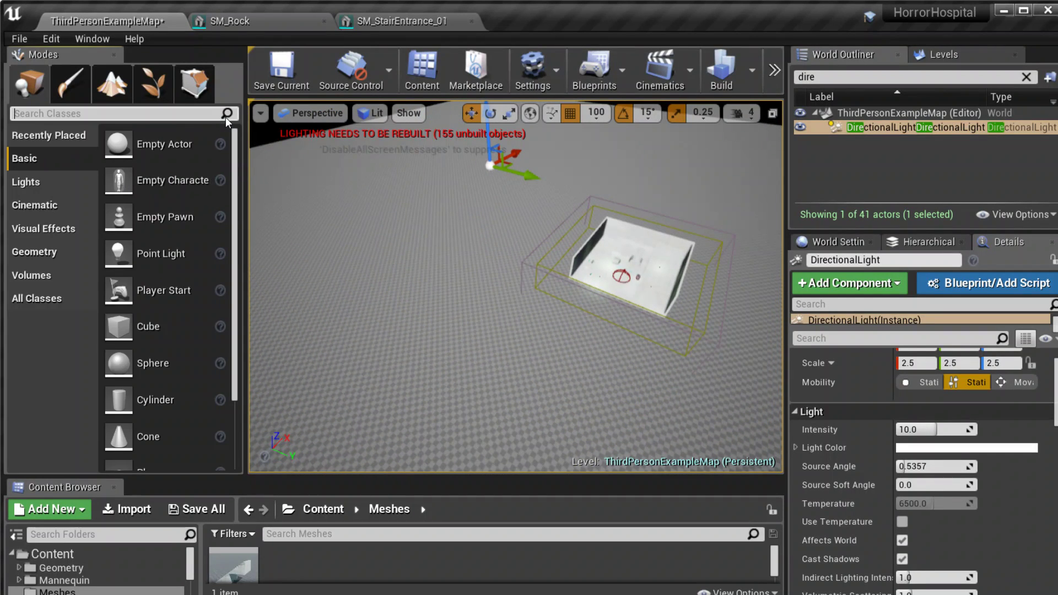
click(112, 82)
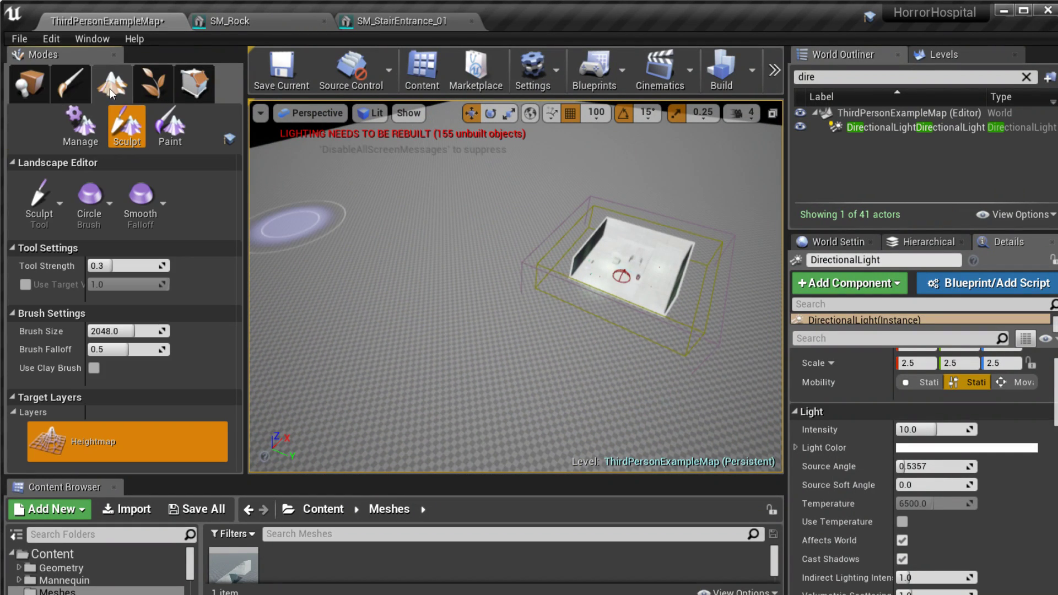
click(33, 88)
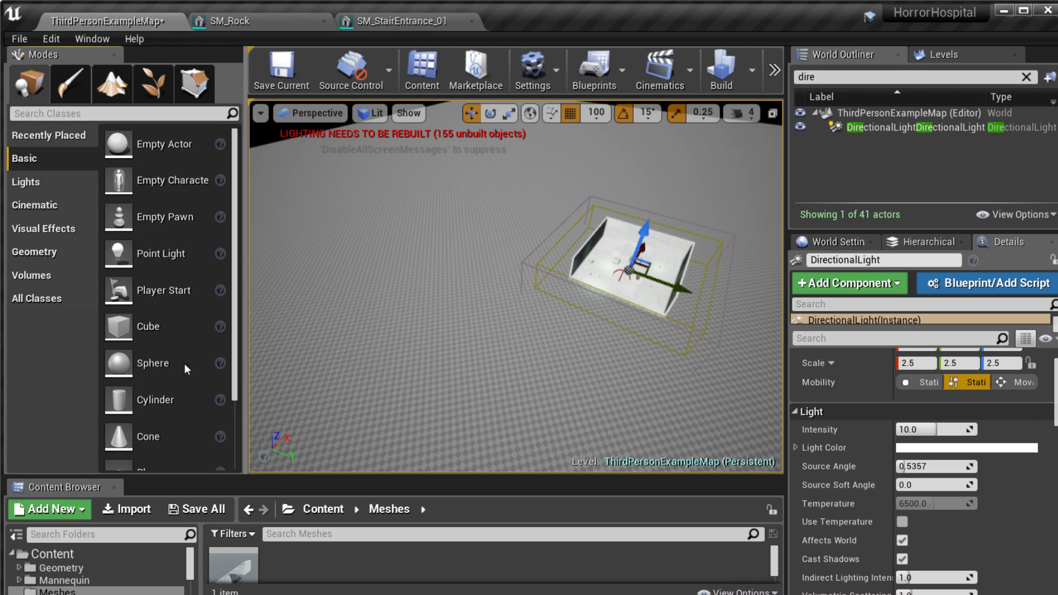
drag(185, 366, 134, 201)
click(92, 113)
text(dire)
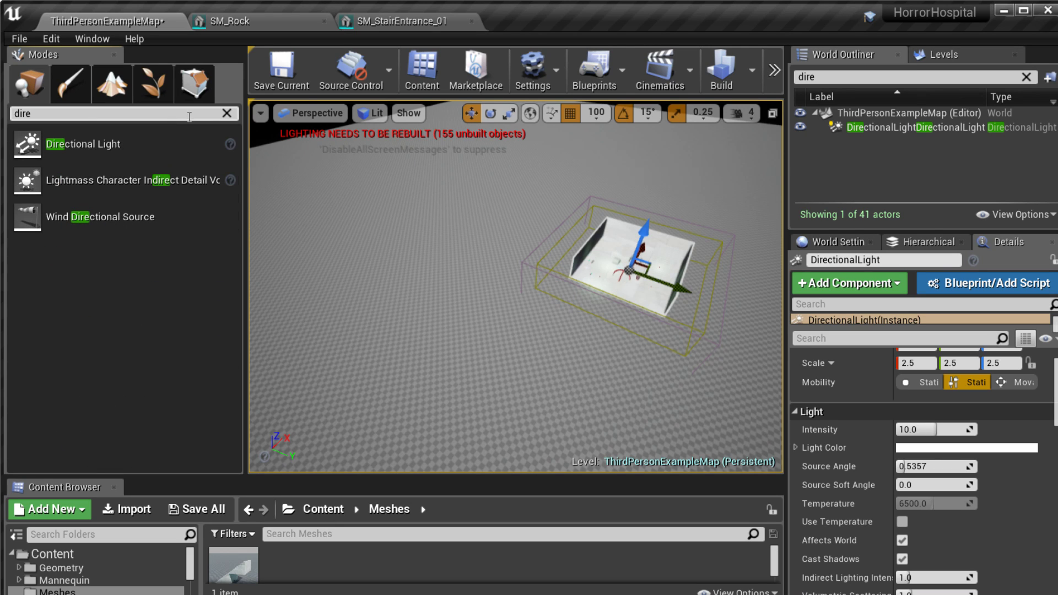
click(227, 114)
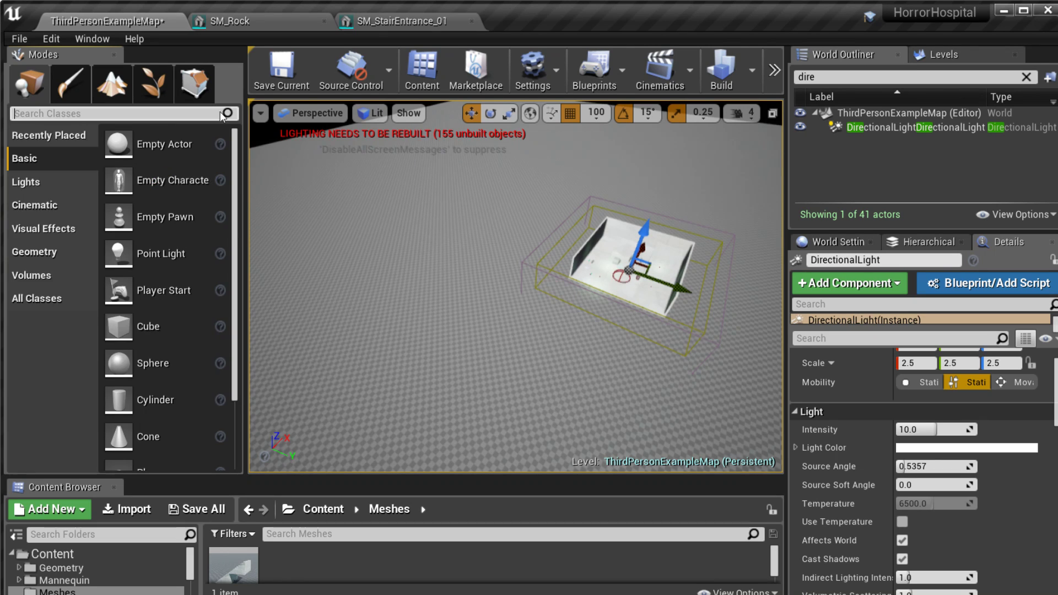
click(115, 97)
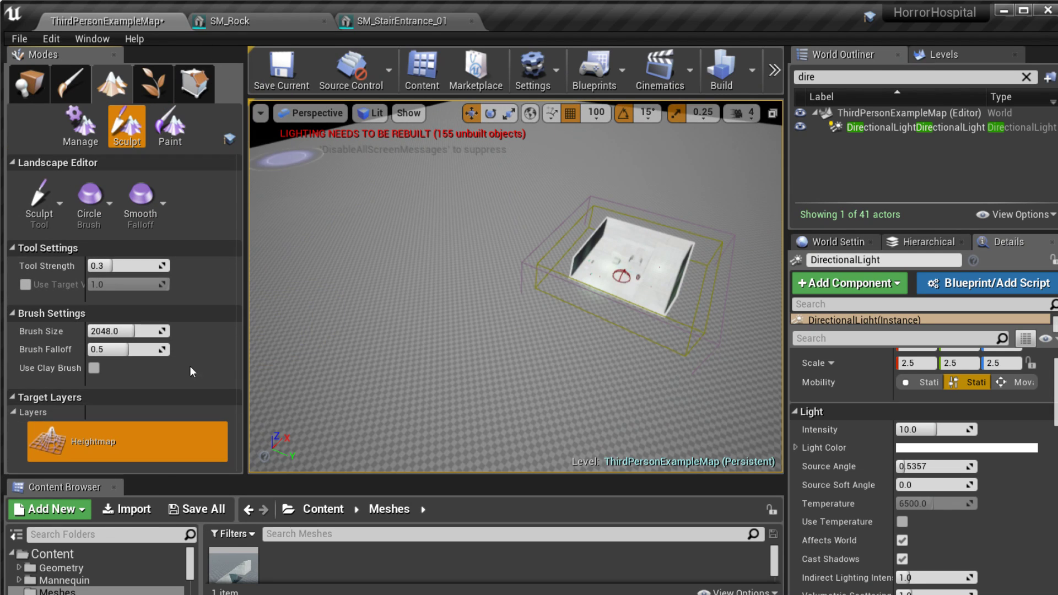
click(37, 86)
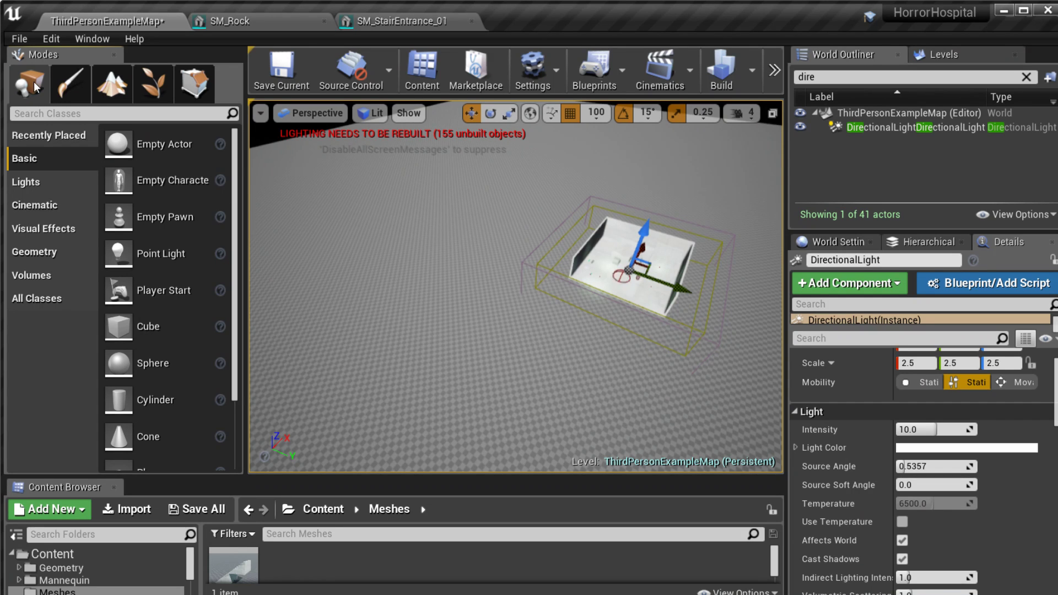
click(112, 84)
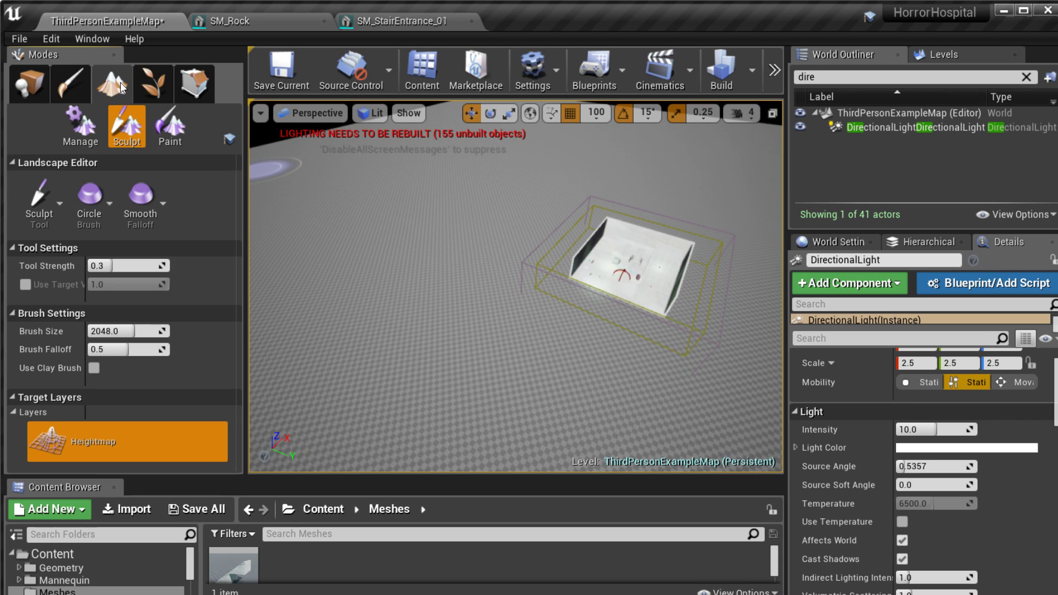
click(40, 85)
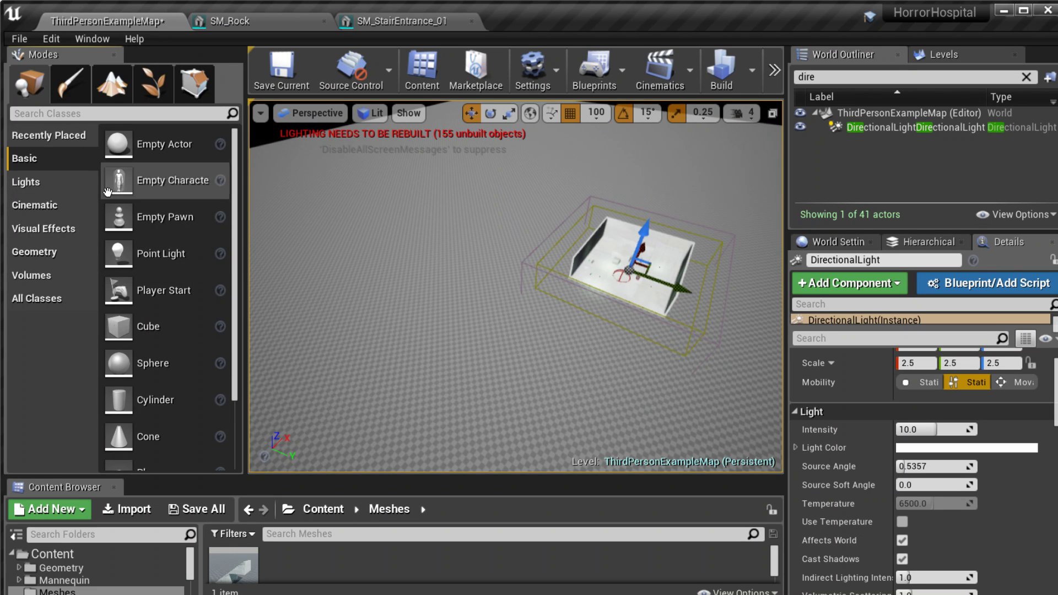
click(43, 190)
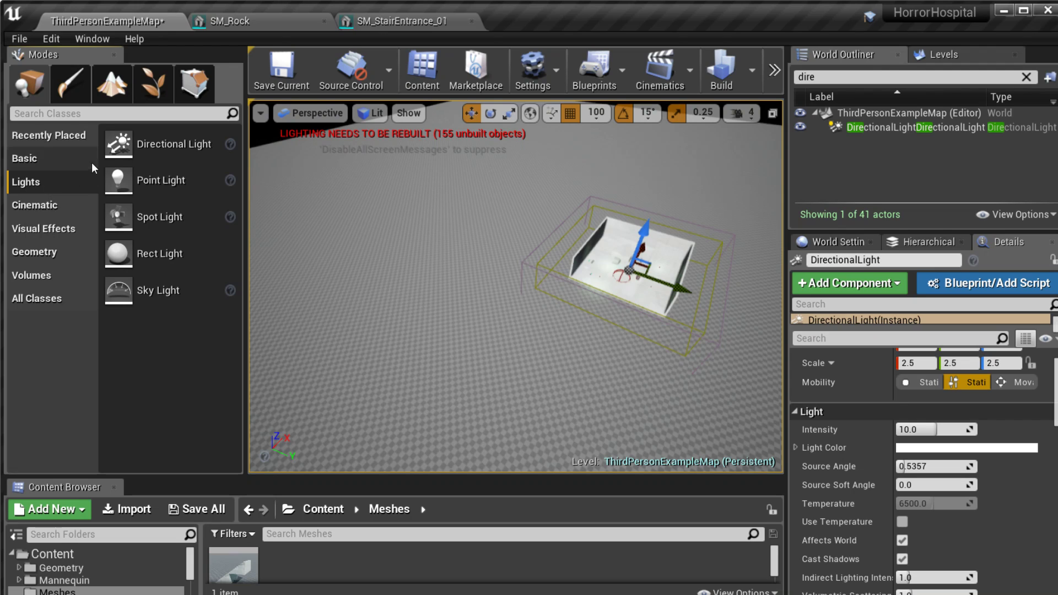
click(151, 144)
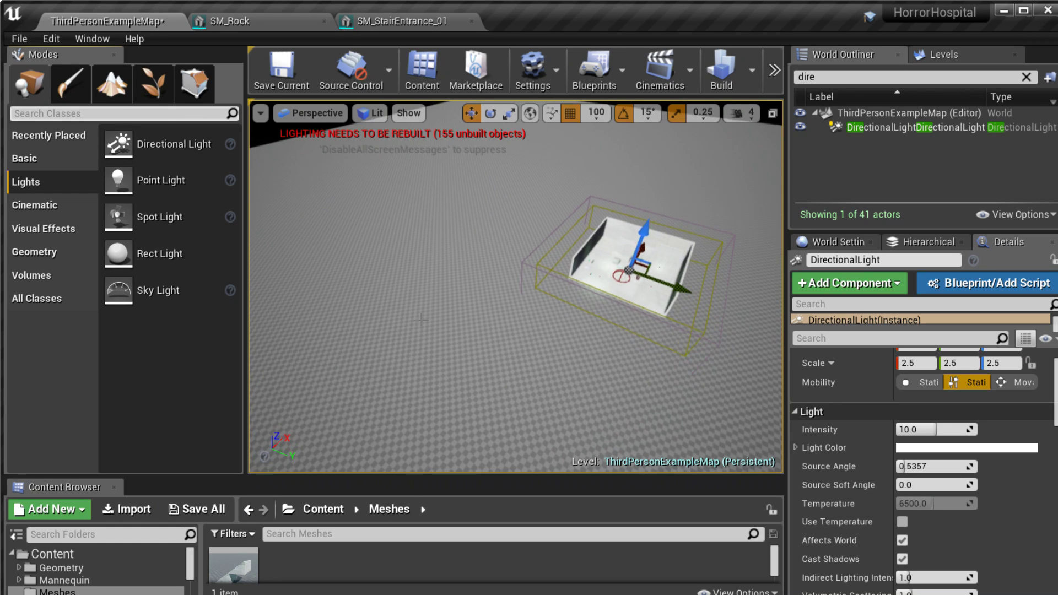
Enlarge the content browser area below the viewport to reveal more of its assets and folders.
drag(396, 477, 396, 442)
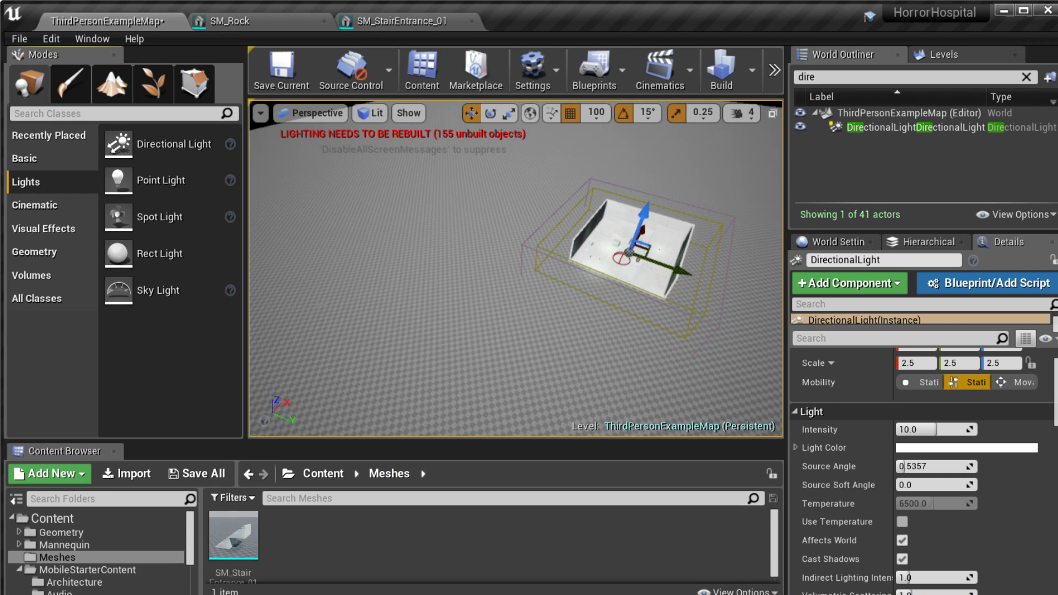
mouse_move(396, 231)
right_down()
mouse_move(398, 214)
mouse_move(397, 232)
right_up()
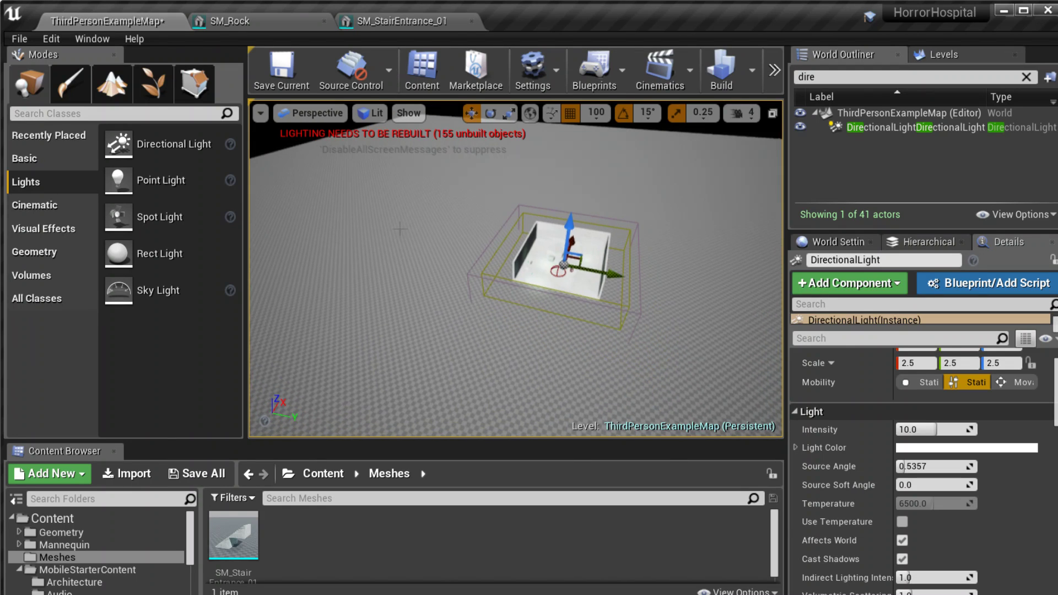
Select the new landscape and assign M_Rock_Basalt as its Landscape Material.
click(395, 232)
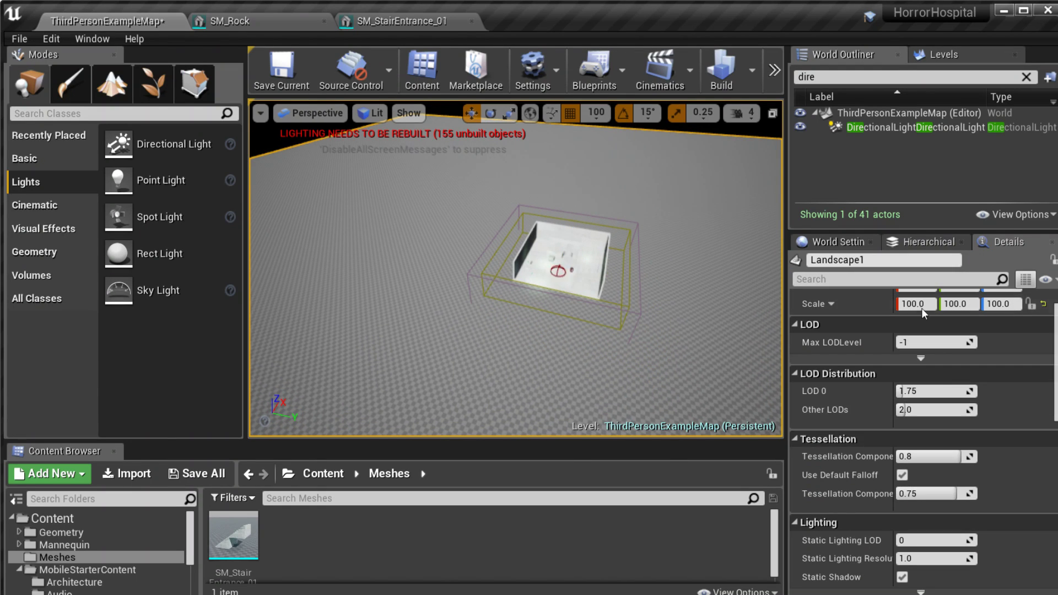
scroll(843, 498, down, 6)
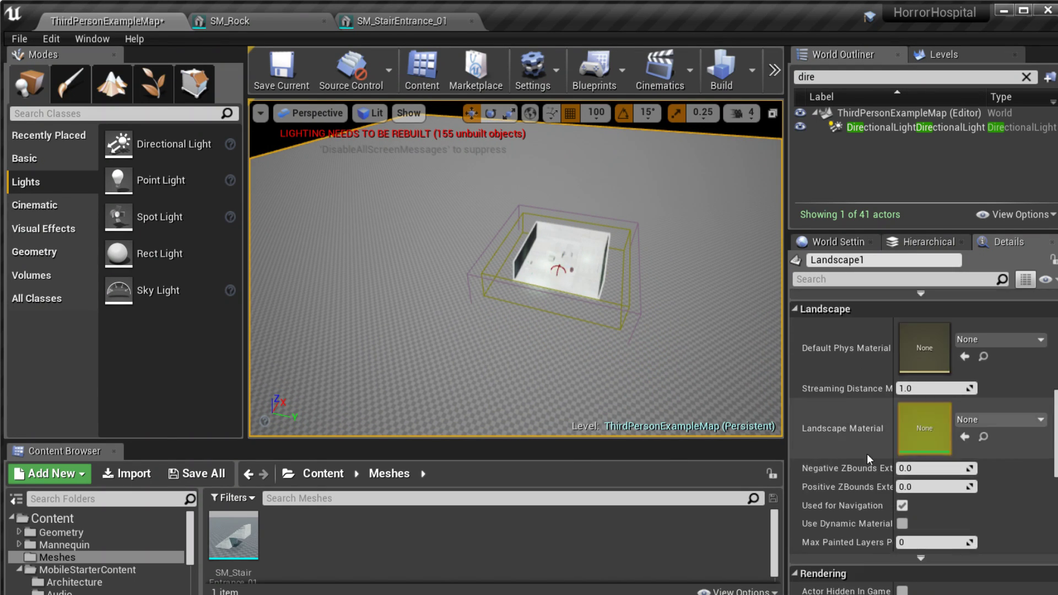
drag(788, 420, 739, 420)
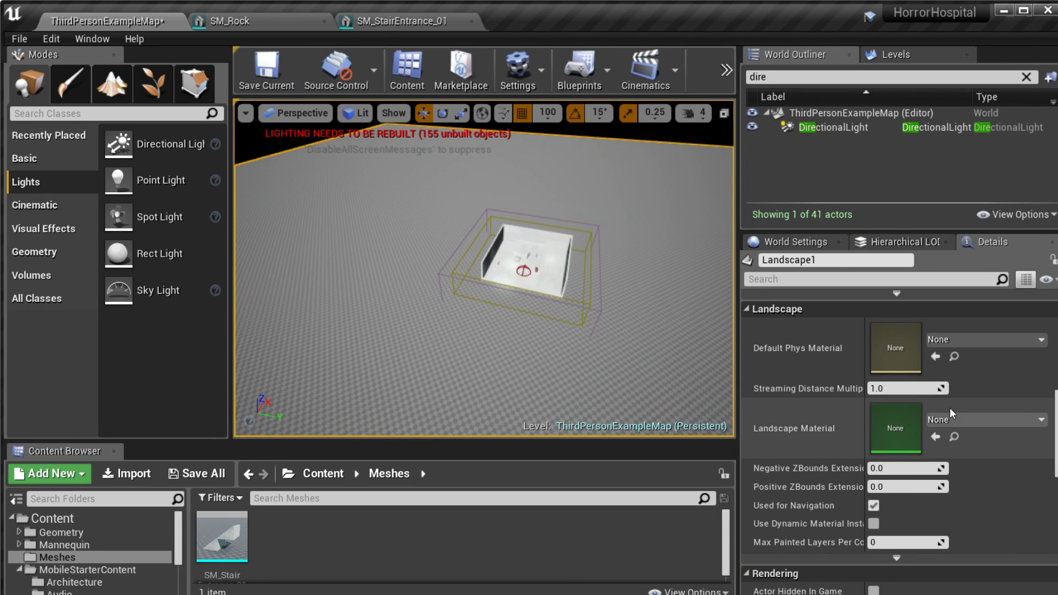
scroll(950, 408, up, 2)
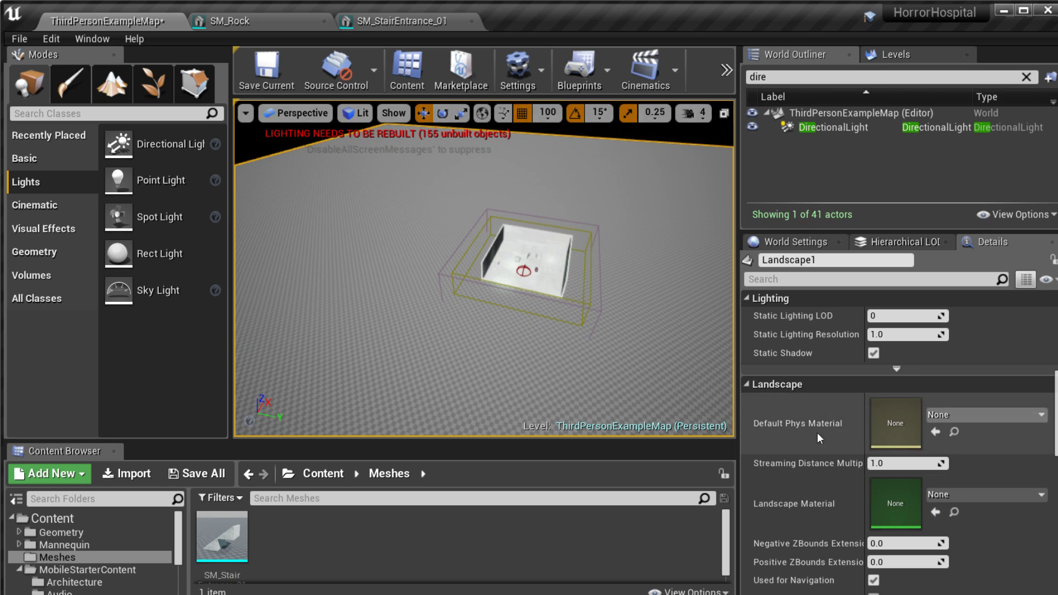
scroll(891, 445, down, 3)
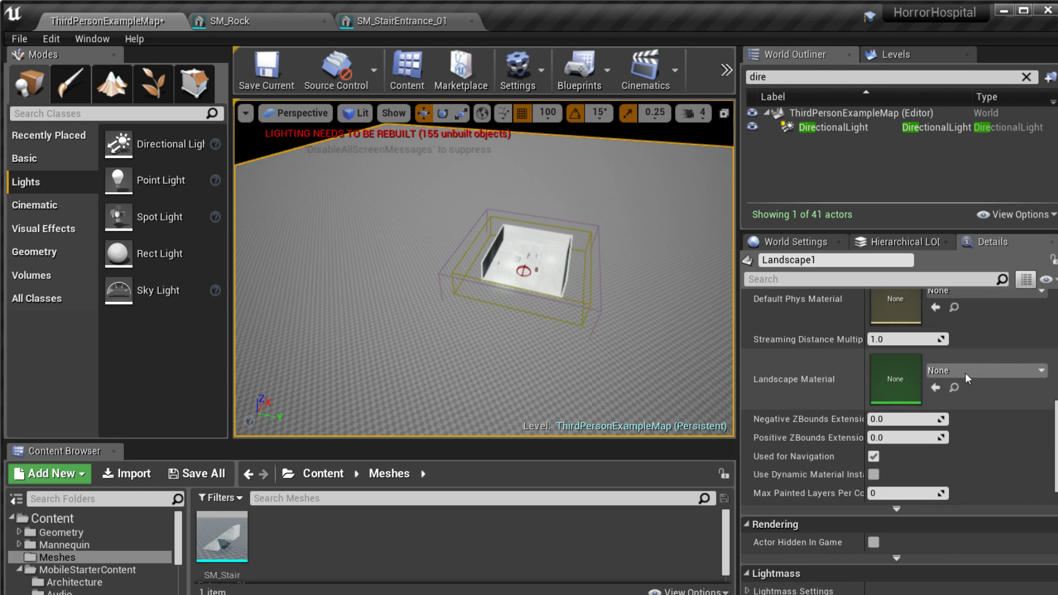
scroll(723, 366, up, 3)
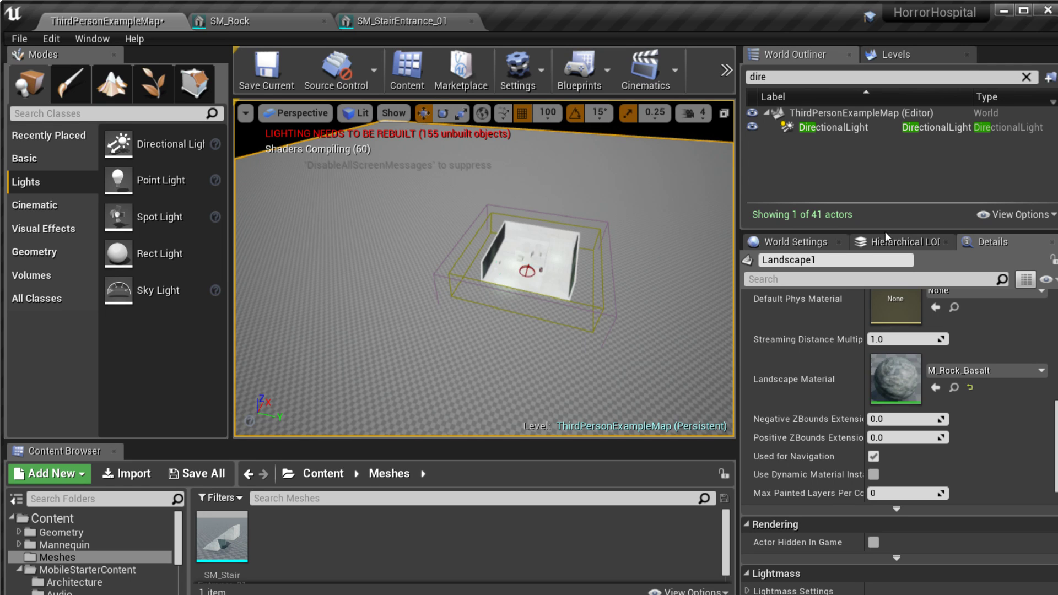
Inspect the basalt surface up close and replace the Landscape Material with M_Rock_Sandstone.
scroll(531, 325, up, 3)
right_drag(482, 323, 494, 323)
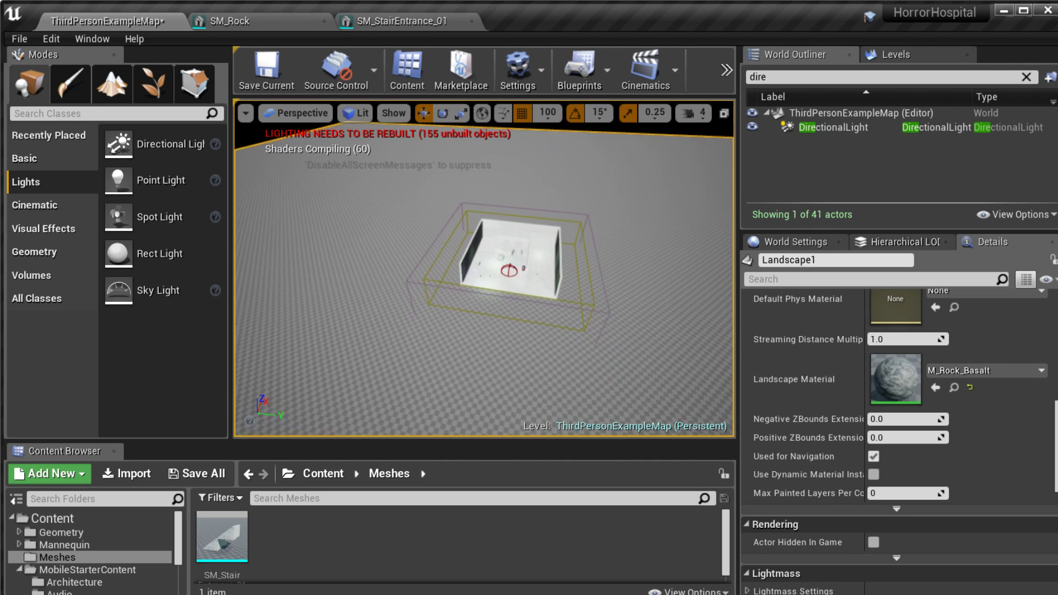
scroll(482, 323, down, 3)
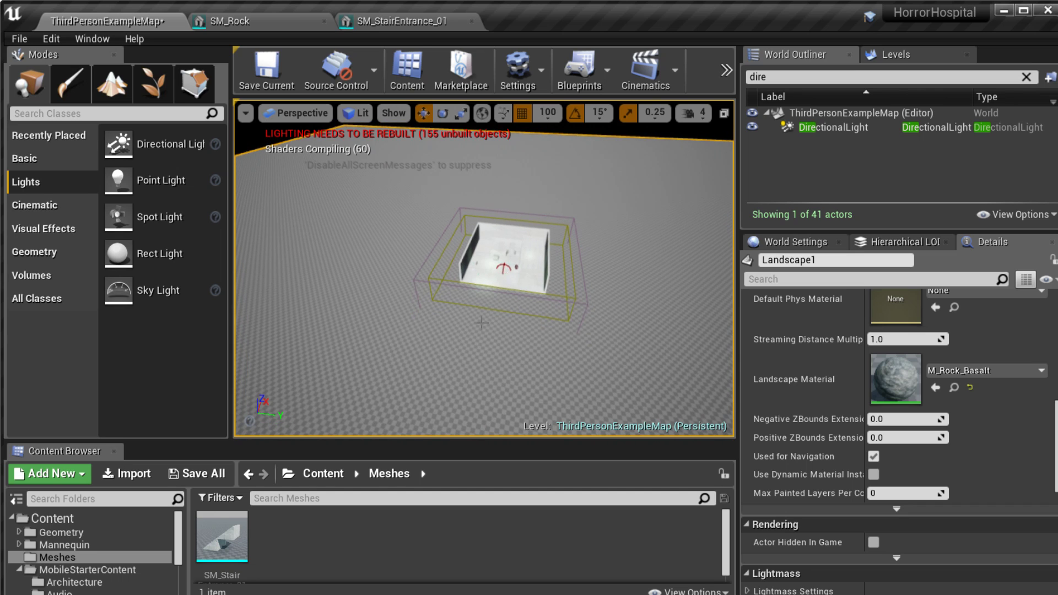
scroll(496, 313, down, 4)
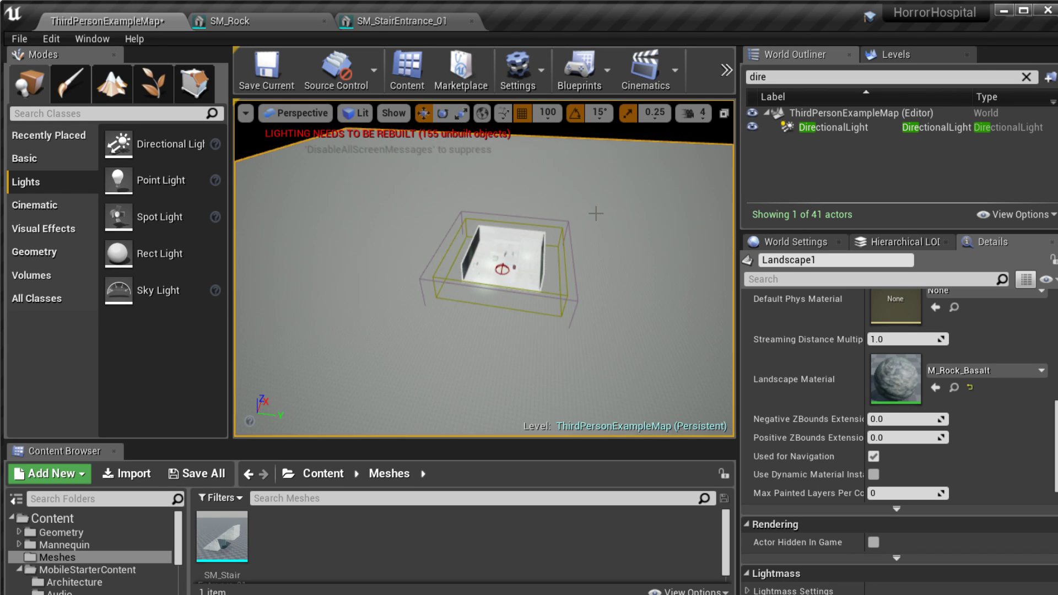
key(w)
right_drag(570, 202, 558, 303)
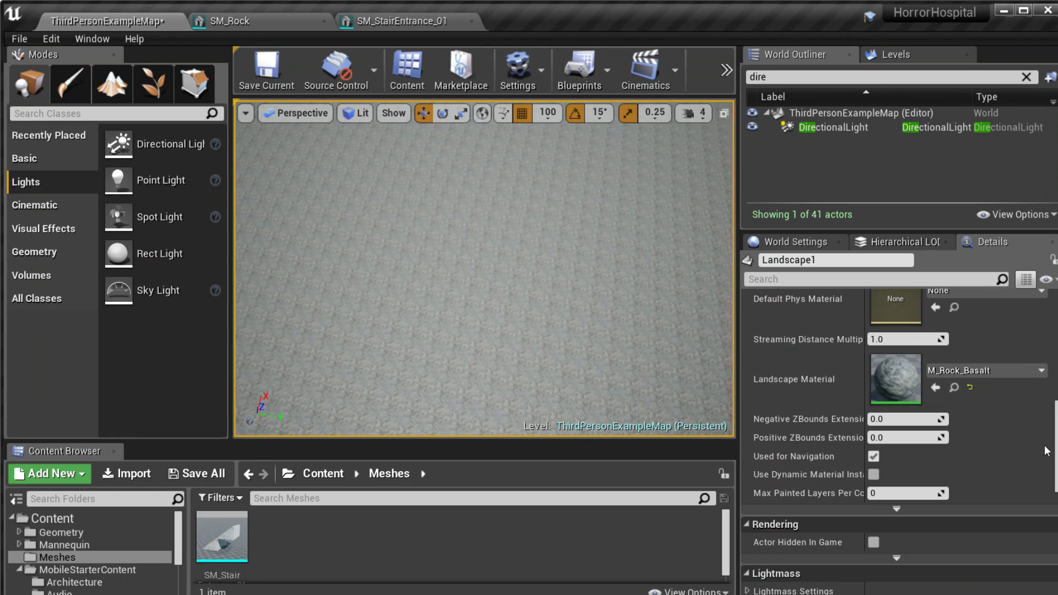
click(1025, 496)
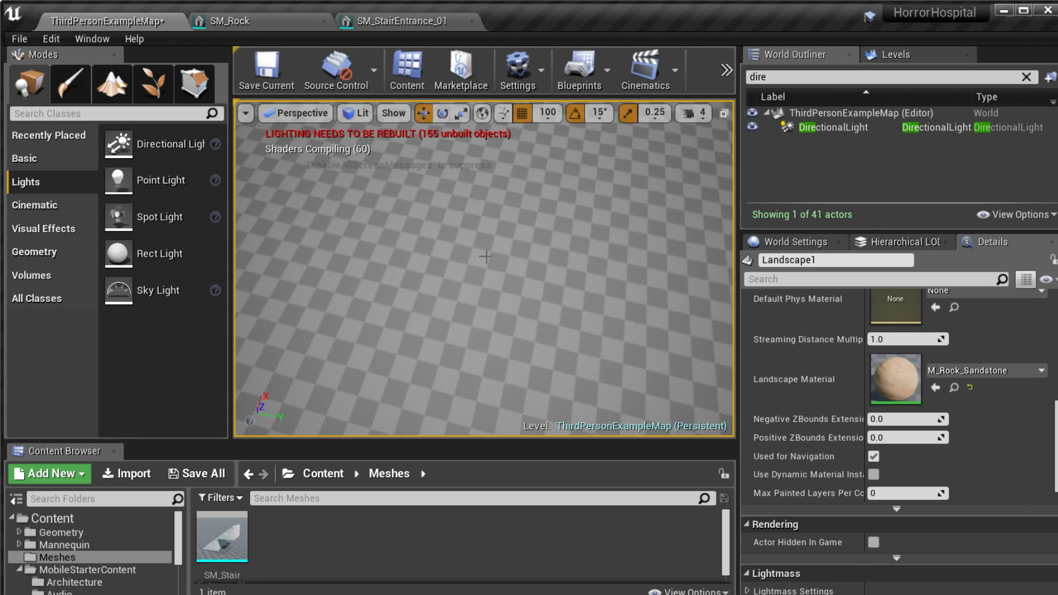
Examine the sandstone material on the landscape, both up close and from a distance around the room.
key(s)
mouse_move(484, 270)
right_down()
mouse_move(403, 256)
mouse_move(413, 215)
mouse_move(529, 303)
mouse_move(532, 265)
mouse_move(485, 264)
right_up()
key(w)
key(w)
key(s)
right_drag(485, 270, 579, 297)
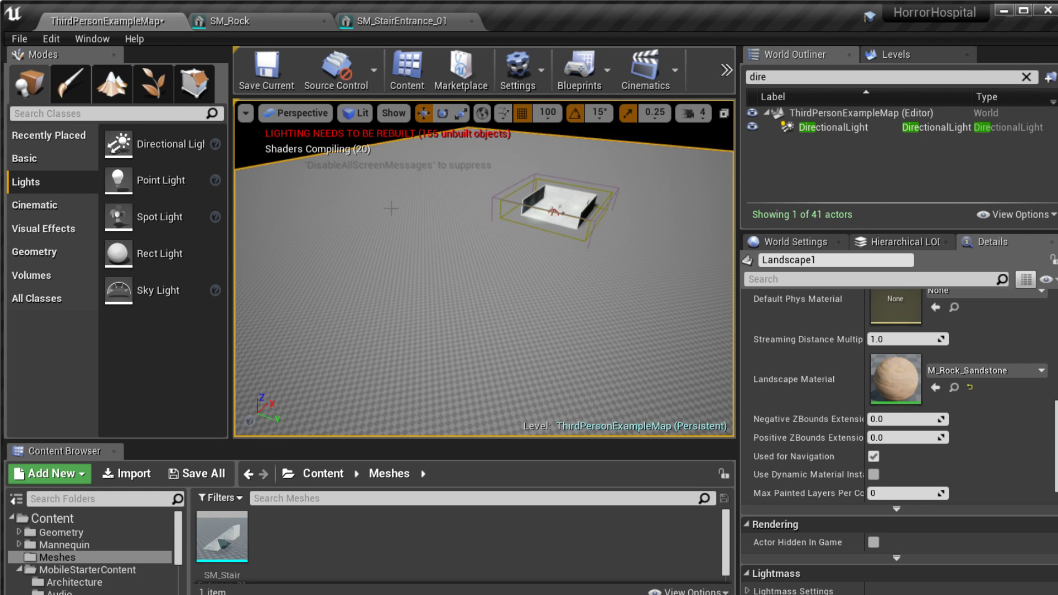
right_drag(392, 208, 407, 227)
key(w)
key(s)
key(w)
key(s)
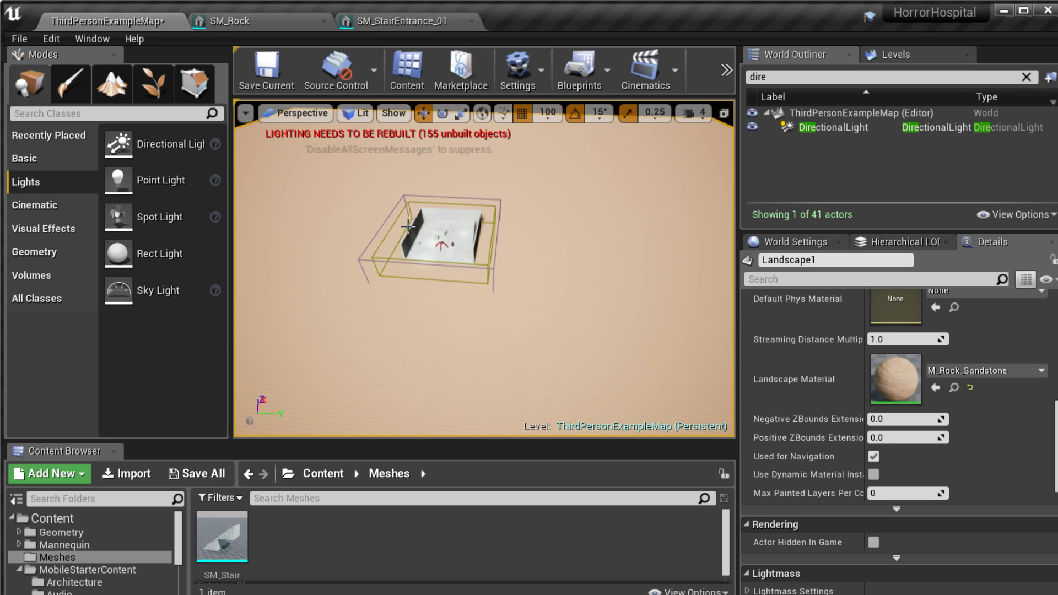
right_drag(518, 319, 600, 165)
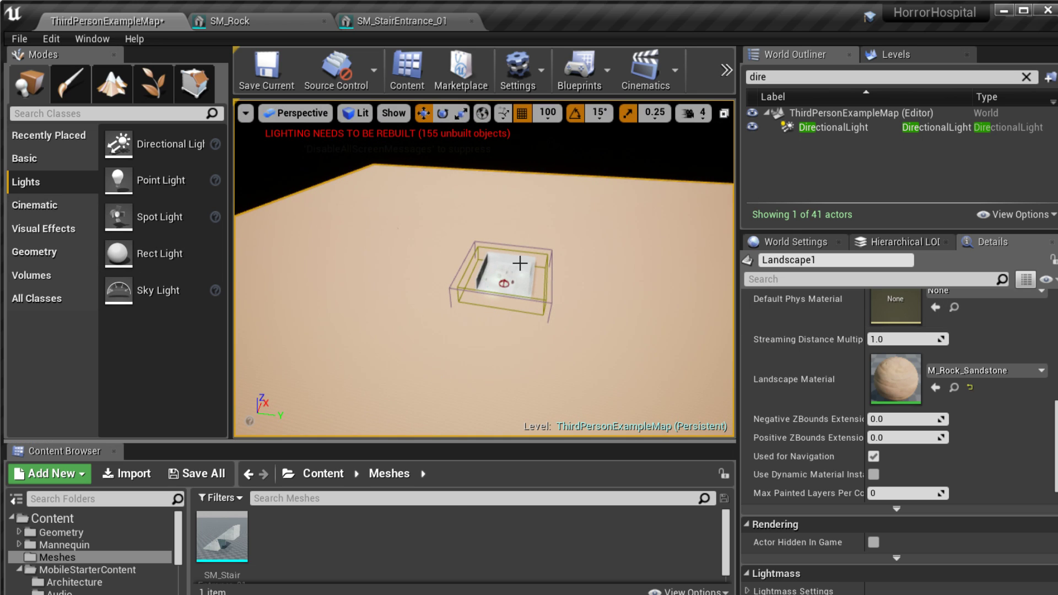
key(w)
mouse_move(459, 241)
right_down()
mouse_move(449, 272)
mouse_move(455, 234)
mouse_move(445, 229)
mouse_move(461, 240)
right_up()
key(d)
key(s)
key(w)
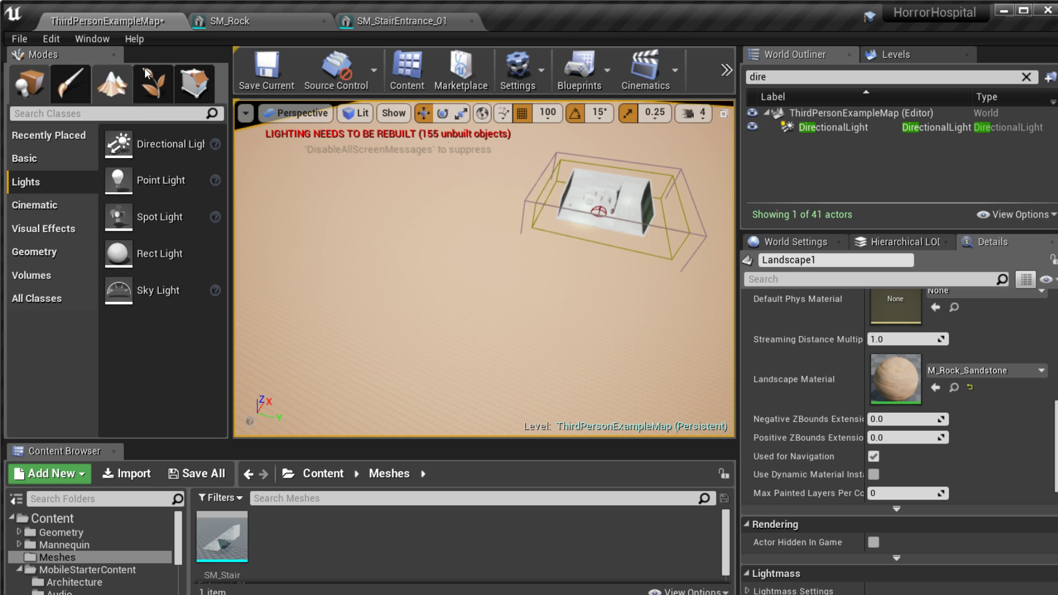
Activate landscape sculpting with the Sculpt tool and circle brush, with the open ground beside the room in view.
click(112, 84)
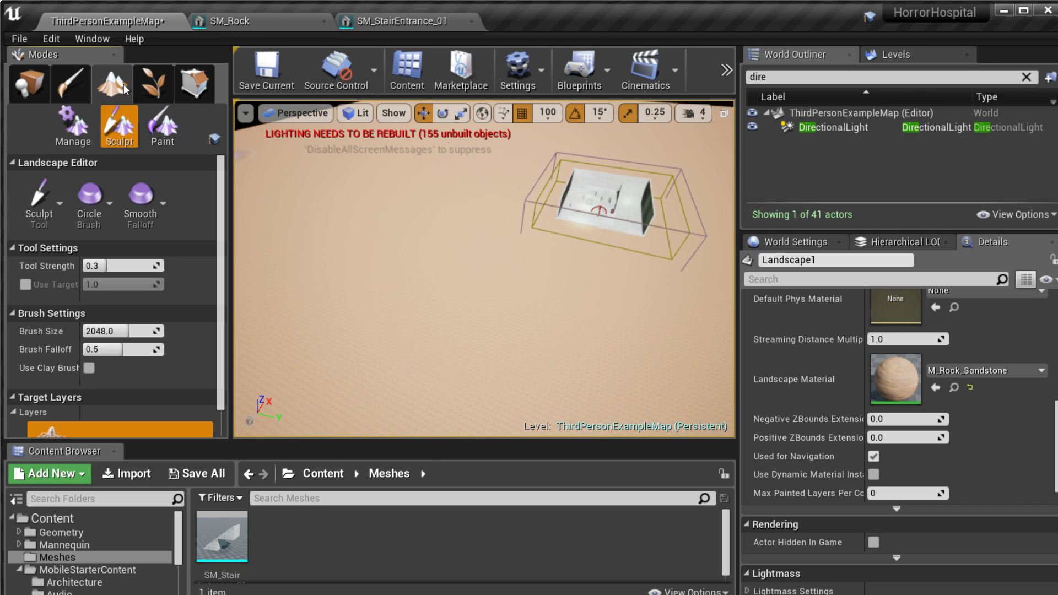
scroll(517, 302, down, 2)
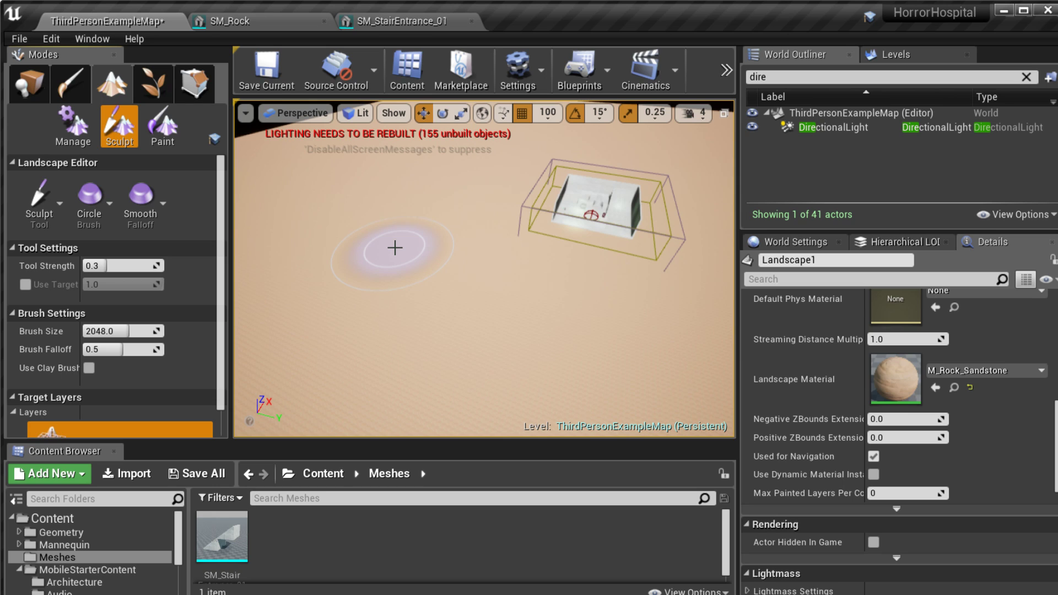
right_drag(395, 247, 405, 198)
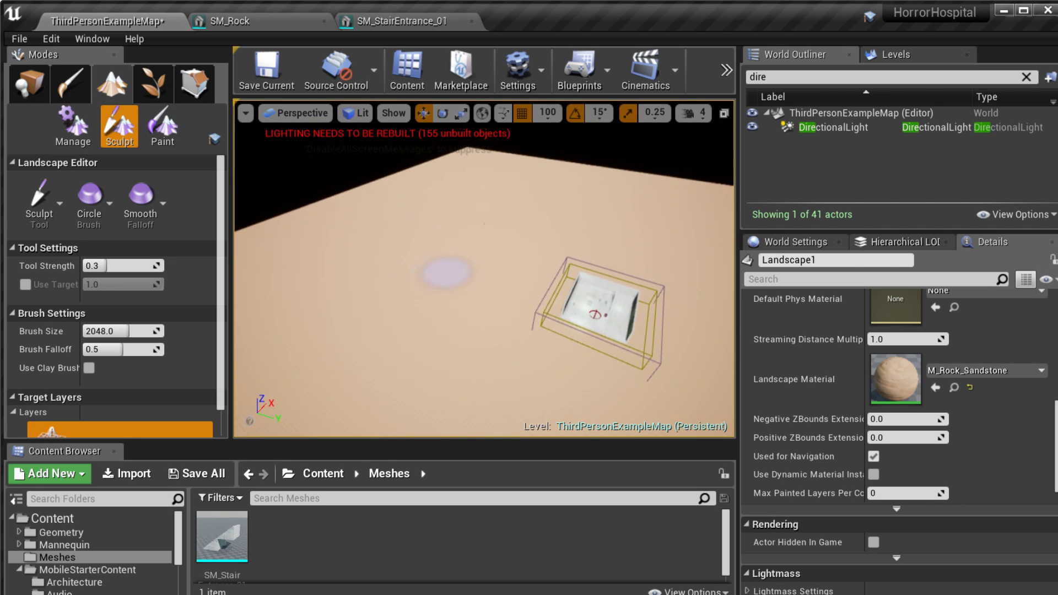
Try to sculpt a tall hill beside the room at tool strength 0.3 and undo it.
right_drag(446, 272, 386, 276)
right_drag(429, 243, 401, 270)
mouse_move(429, 242)
mouse_down()
mouse_move(567, 231)
mouse_move(300, 260)
mouse_move(512, 244)
mouse_move(456, 239)
mouse_up()
mouse_move(456, 239)
right_down()
mouse_move(457, 193)
mouse_move(435, 182)
mouse_move(456, 182)
mouse_move(386, 248)
mouse_move(330, 226)
mouse_move(456, 243)
mouse_move(452, 232)
mouse_move(414, 287)
right_up()
key(s)
key(w)
key(d)
key(a)
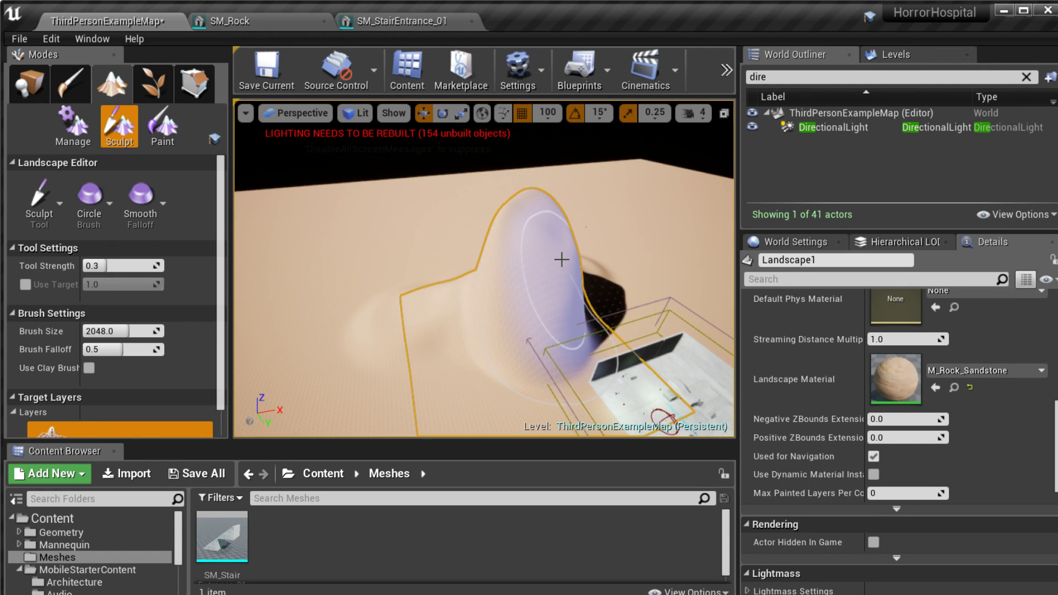
key(ctrl+z)
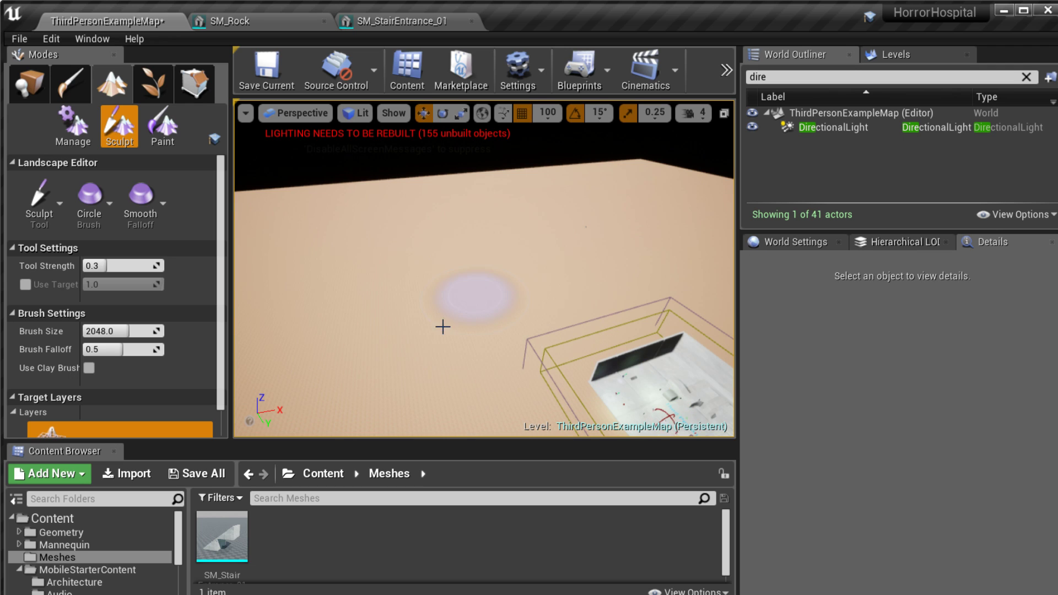
Sculpt low mounds into the landscape behind the room with brush size 2048 and tool strength 0.3.
key(w)
right_drag(475, 311, 540, 297)
key(s)
right_drag(465, 257, 458, 259)
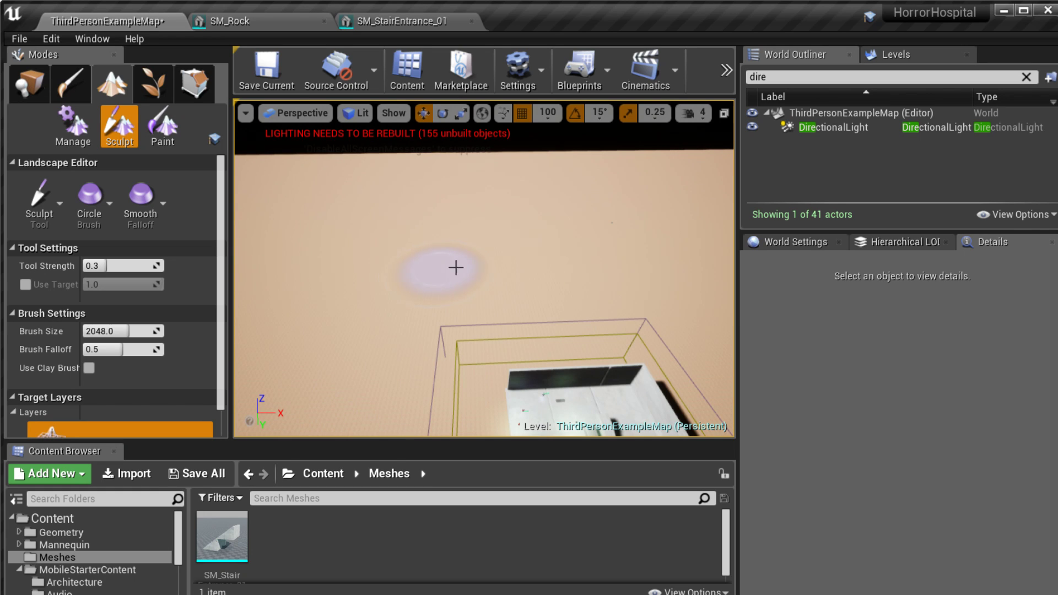
mouse_move(507, 271)
mouse_down()
mouse_move(600, 272)
mouse_move(464, 235)
mouse_move(545, 248)
mouse_move(574, 264)
mouse_up()
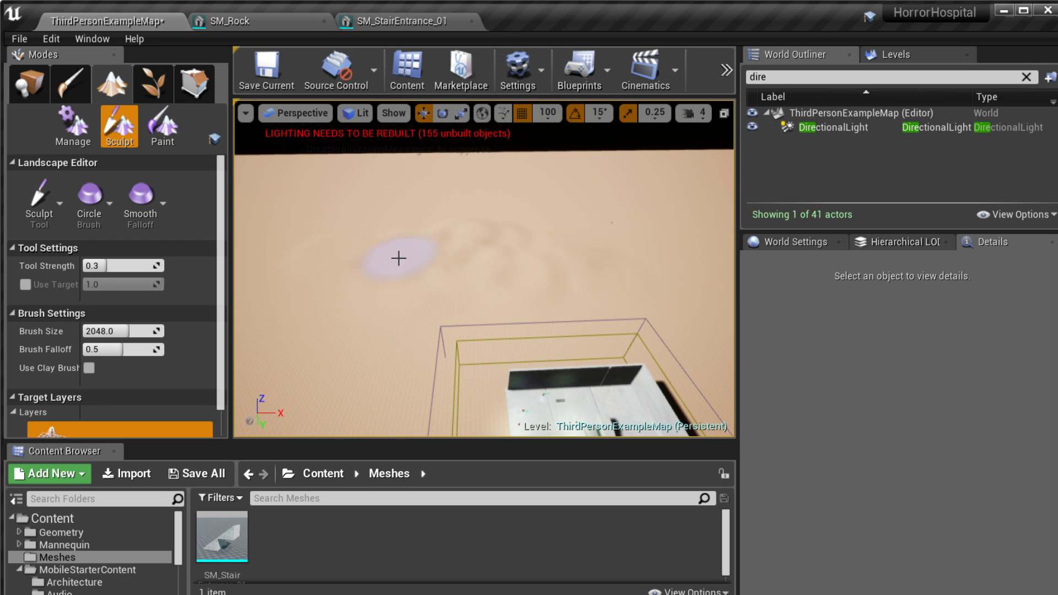
drag(403, 301, 449, 307)
right_drag(449, 307, 447, 294)
key(w)
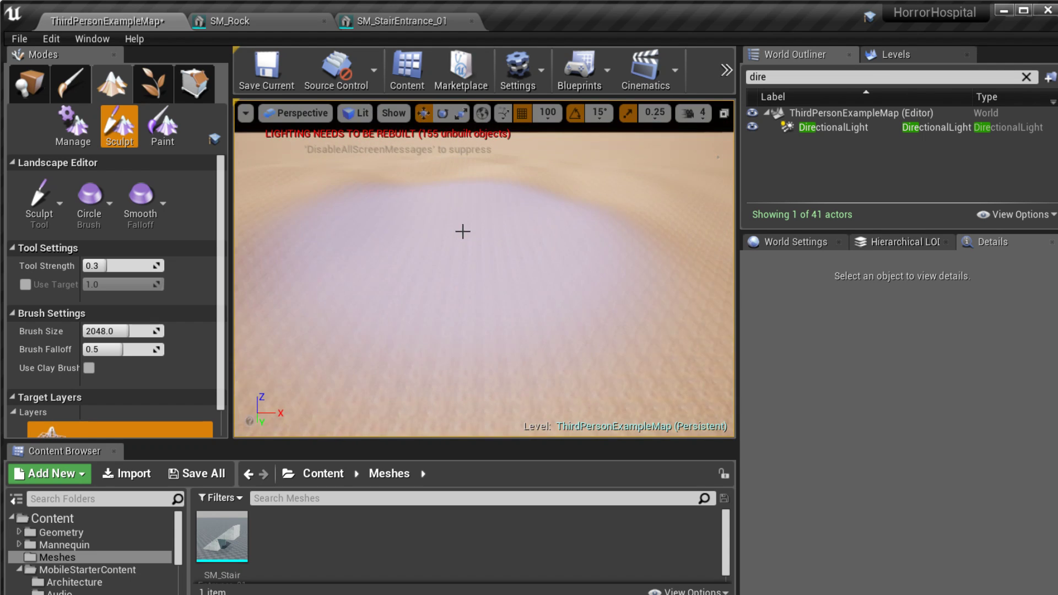
key(s)
right_drag(467, 213, 496, 198)
key(w)
right_drag(551, 242, 532, 244)
key(s)
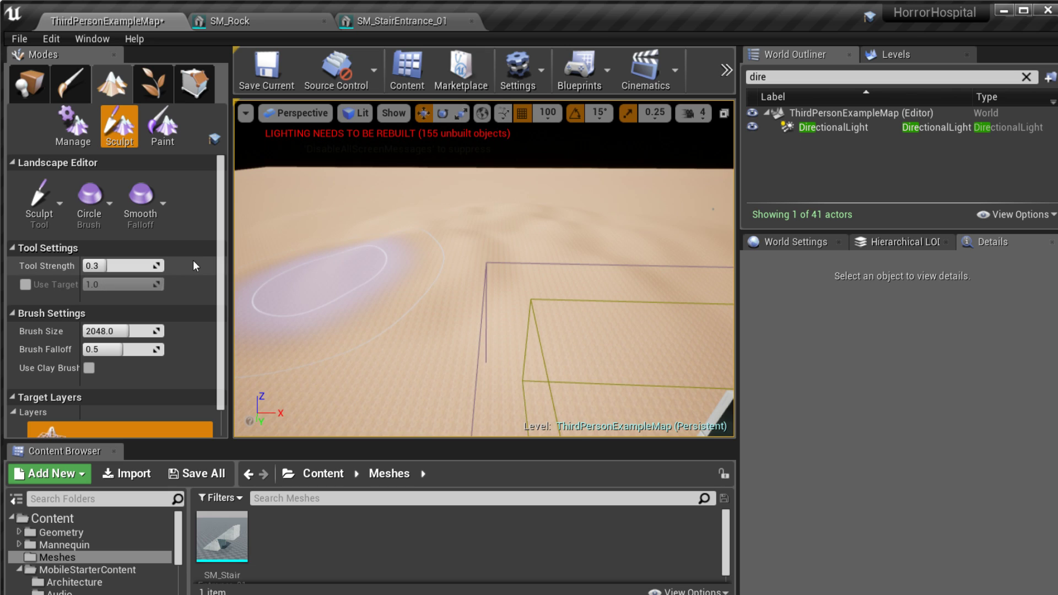
Set the sculpt tool strength to 0.1 and shape gentler ridges among the mounds behind the room.
click(116, 265)
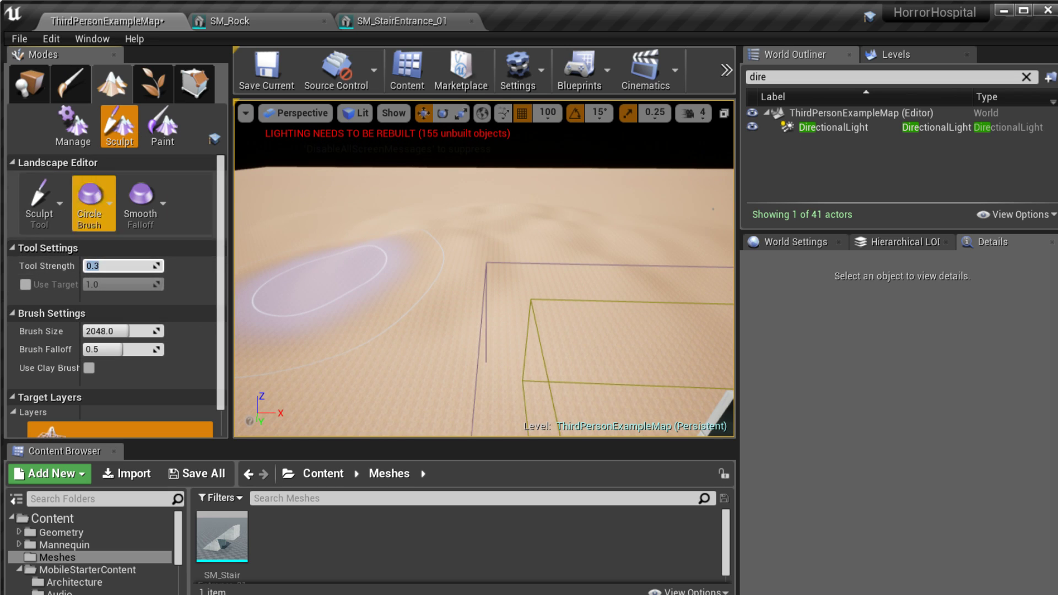
text(0.1)
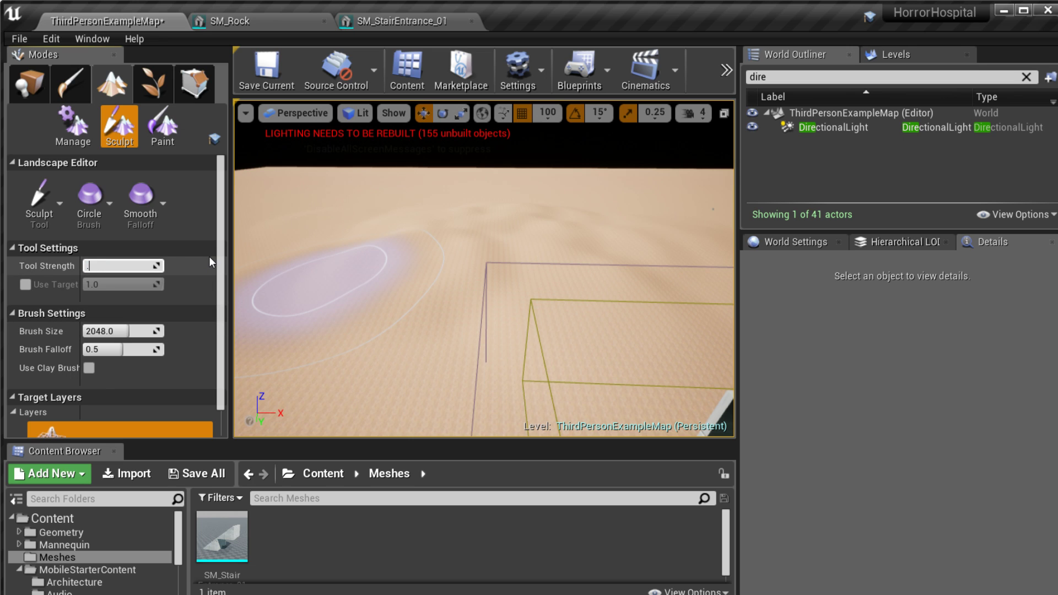
key(Return)
key(s)
mouse_move(508, 293)
right_down()
mouse_move(529, 339)
mouse_move(557, 303)
right_up()
key(w)
mouse_move(621, 286)
mouse_down()
mouse_move(520, 262)
mouse_move(617, 332)
mouse_move(534, 325)
mouse_up()
key(s)
mouse_move(500, 316)
right_down()
mouse_move(532, 336)
mouse_move(557, 330)
mouse_move(484, 309)
right_up()
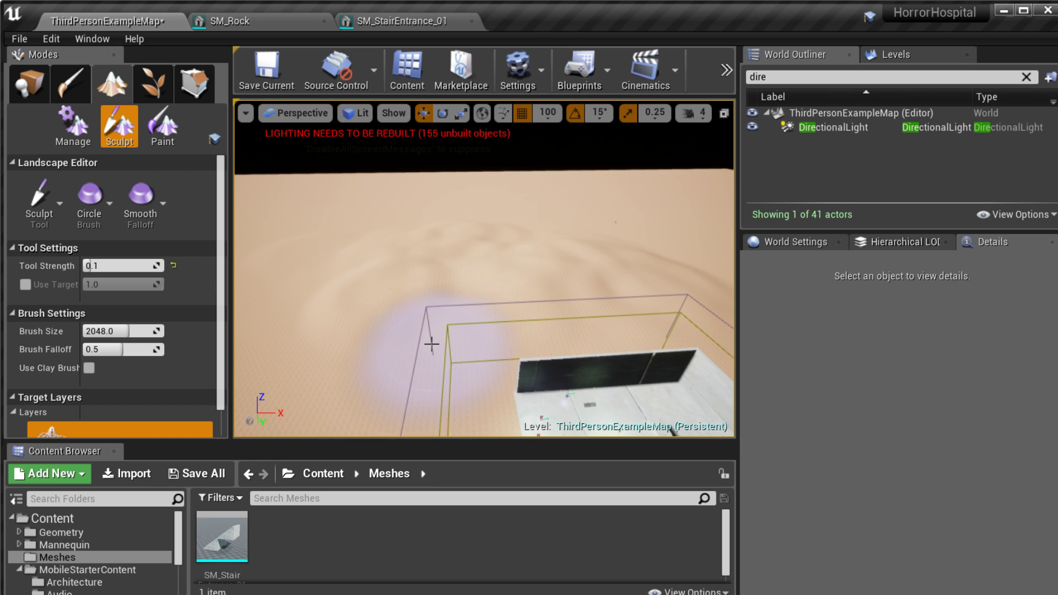
Extend the sculpted mounds around the room's rear corner and along the adjoining side.
right_drag(543, 361, 534, 361)
right_drag(393, 364, 595, 326)
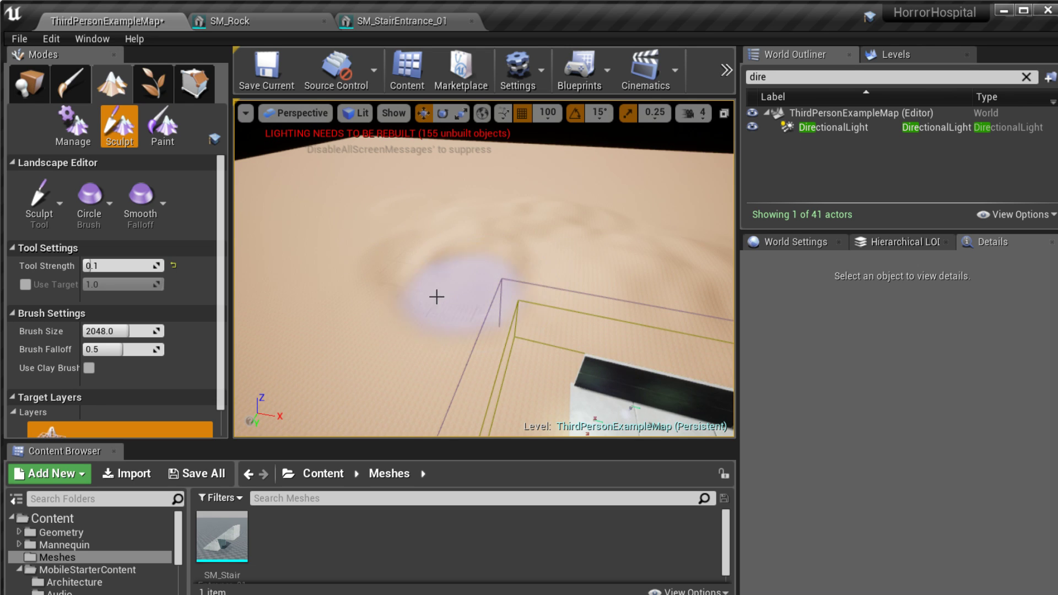
drag(436, 297, 438, 247)
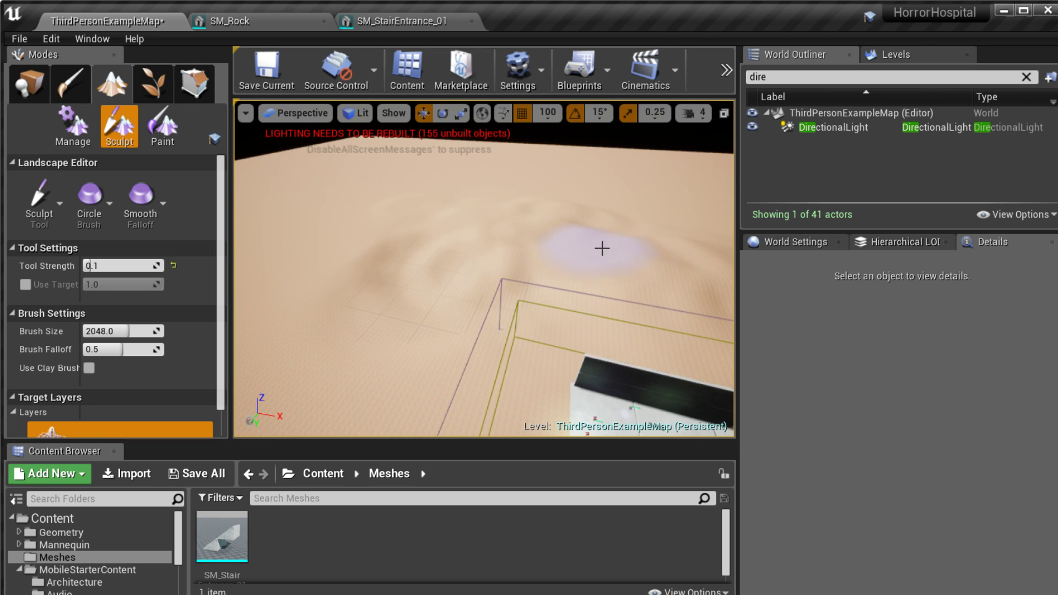
mouse_move(360, 347)
mouse_down()
mouse_move(343, 306)
mouse_move(424, 257)
mouse_move(390, 407)
mouse_move(345, 281)
mouse_up()
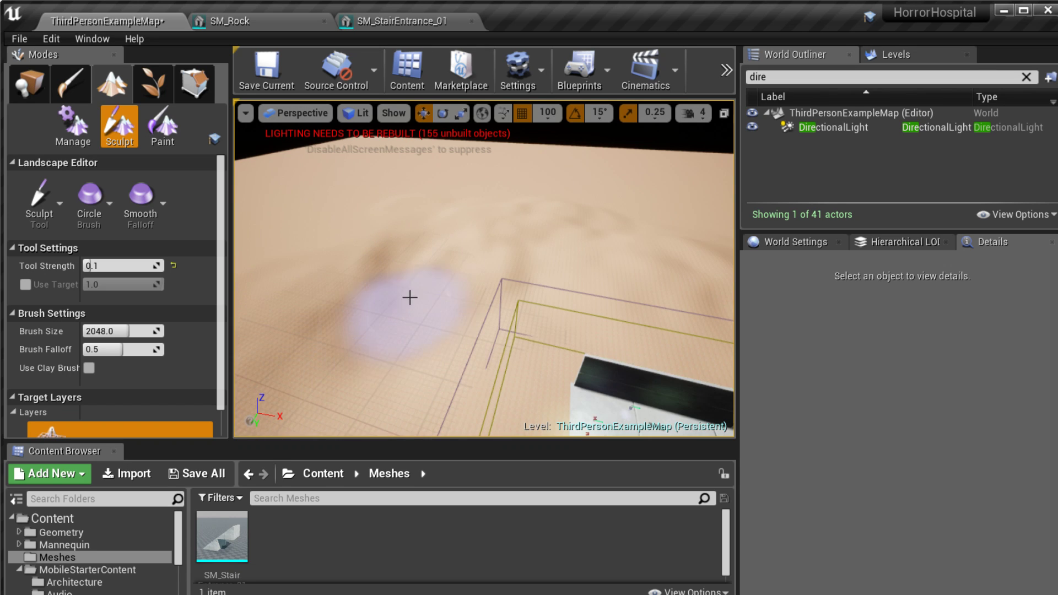
scroll(73, 408, down, 2)
scroll(73, 407, up, 2)
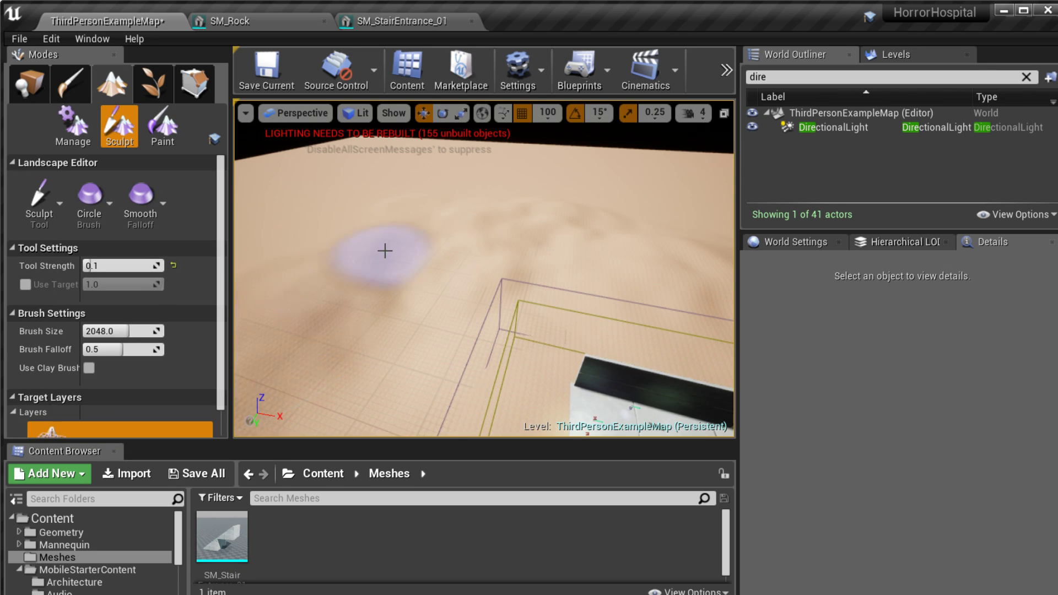
mouse_move(385, 250)
right_down()
mouse_move(287, 243)
mouse_move(382, 248)
mouse_move(366, 288)
right_up()
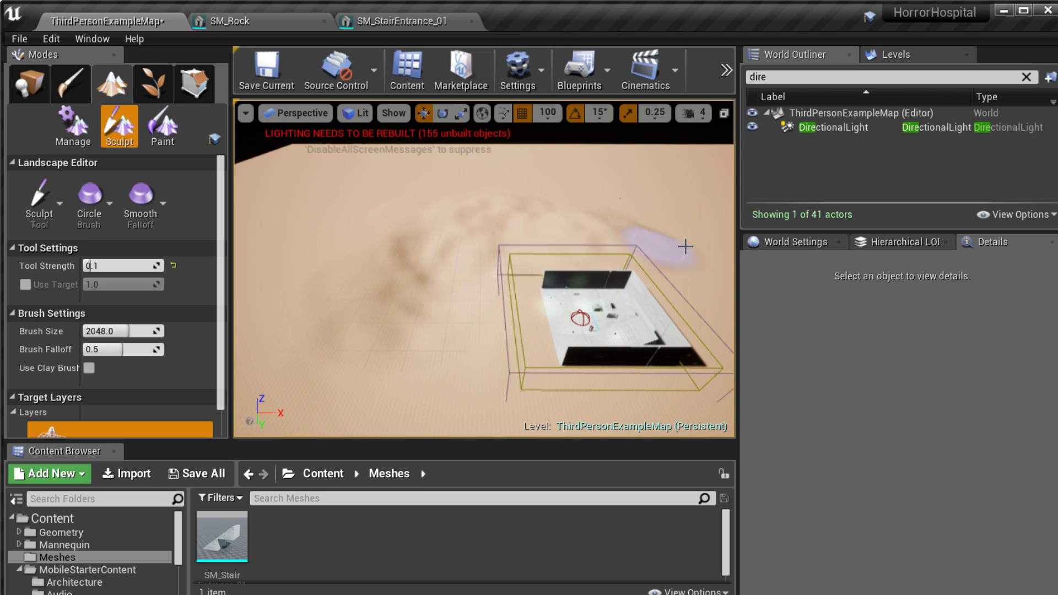
Finish sculpting the low mounds around the far side of the room at tool strength 0.1.
mouse_move(649, 236)
mouse_down()
mouse_move(595, 239)
mouse_move(676, 255)
mouse_move(577, 235)
mouse_move(585, 248)
mouse_up()
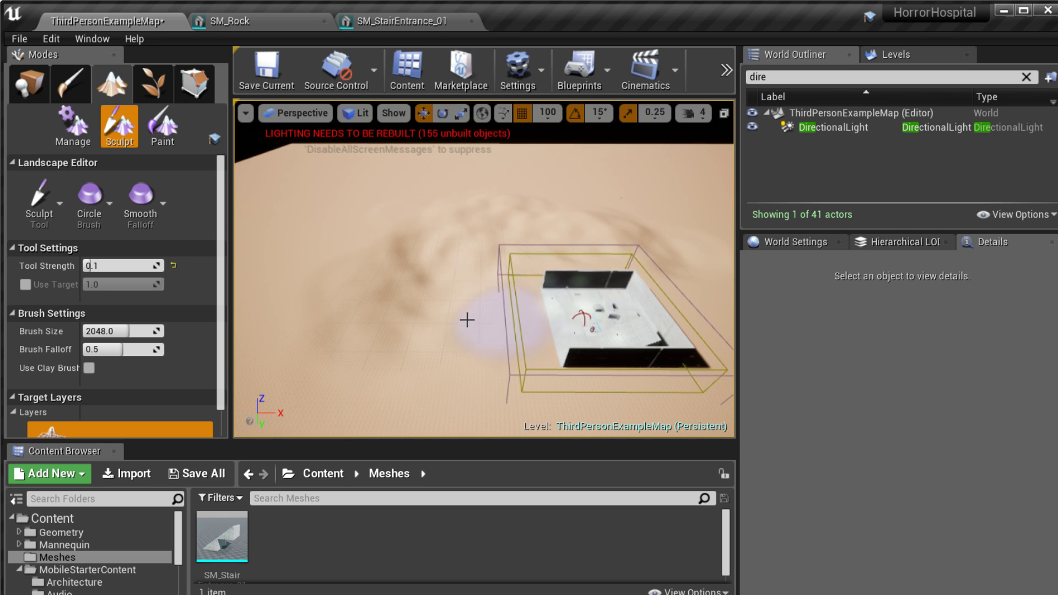
right_drag(465, 320, 281, 313)
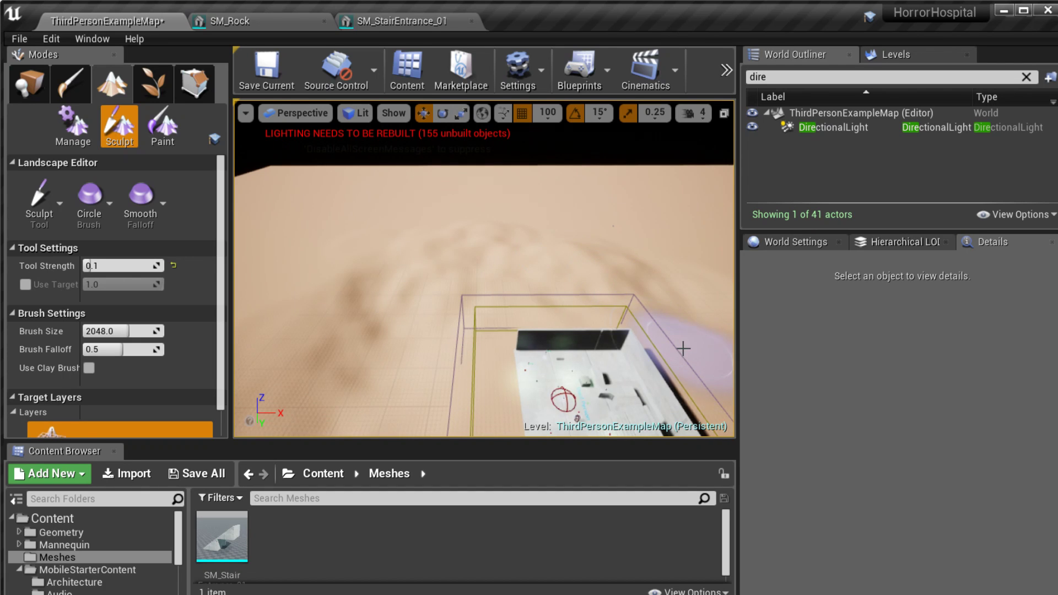
mouse_move(579, 314)
right_down()
mouse_move(579, 341)
mouse_move(574, 286)
mouse_move(579, 314)
right_up()
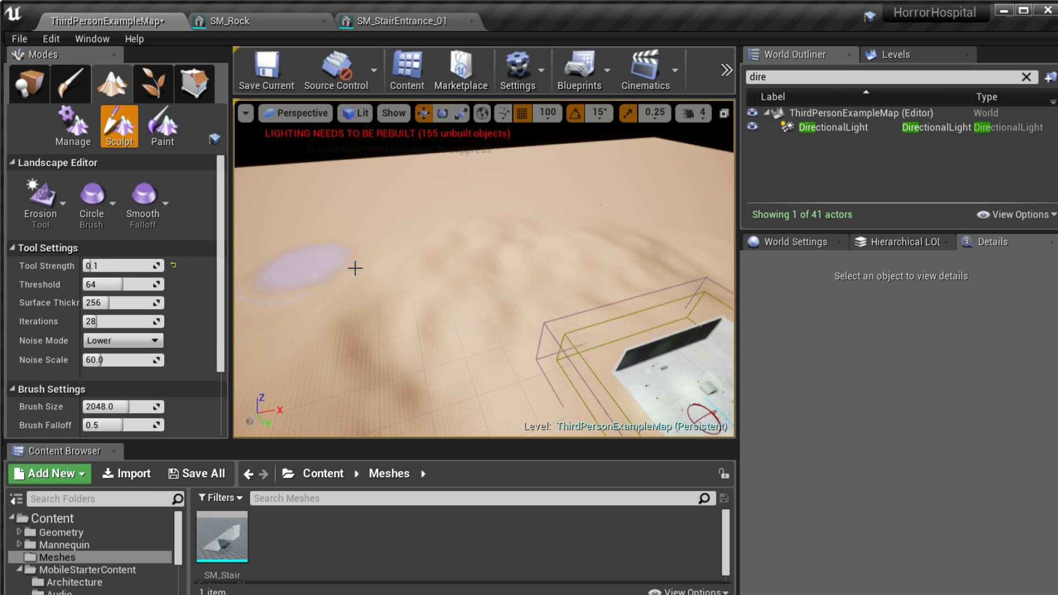
Erode the mounds around the room using the Erosion tool with strength 0.1 and brush size 2048.
key(w)
right_drag(355, 266, 380, 269)
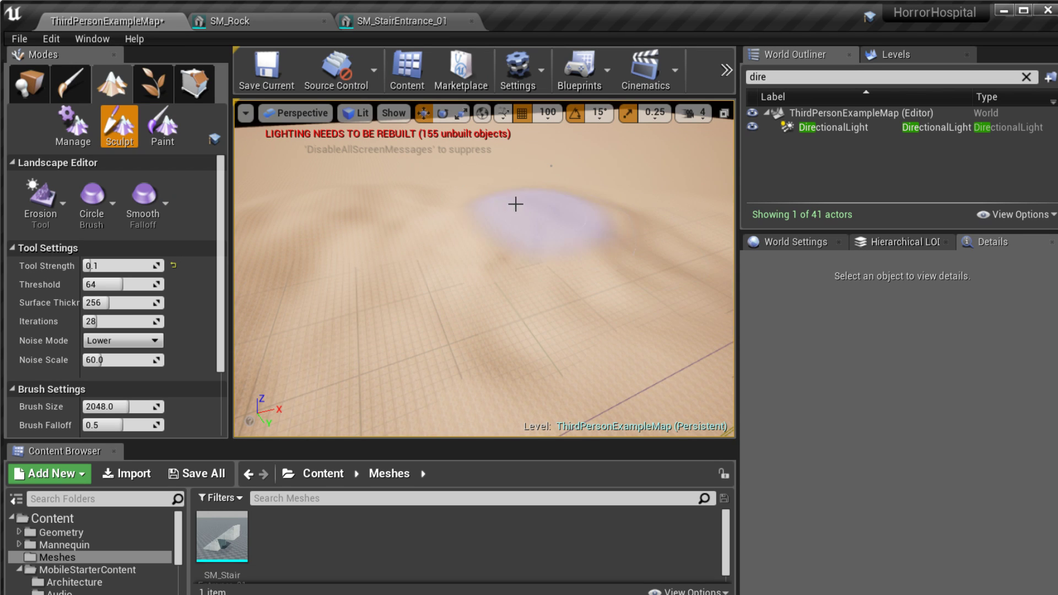
right_drag(543, 266, 400, 261)
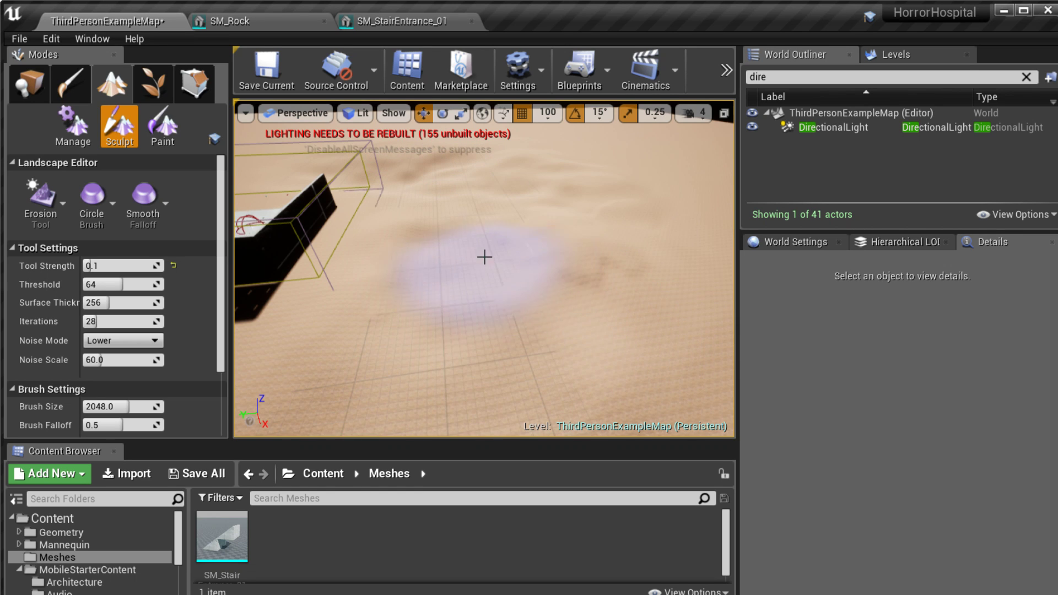
right_drag(493, 261, 546, 224)
key(w)
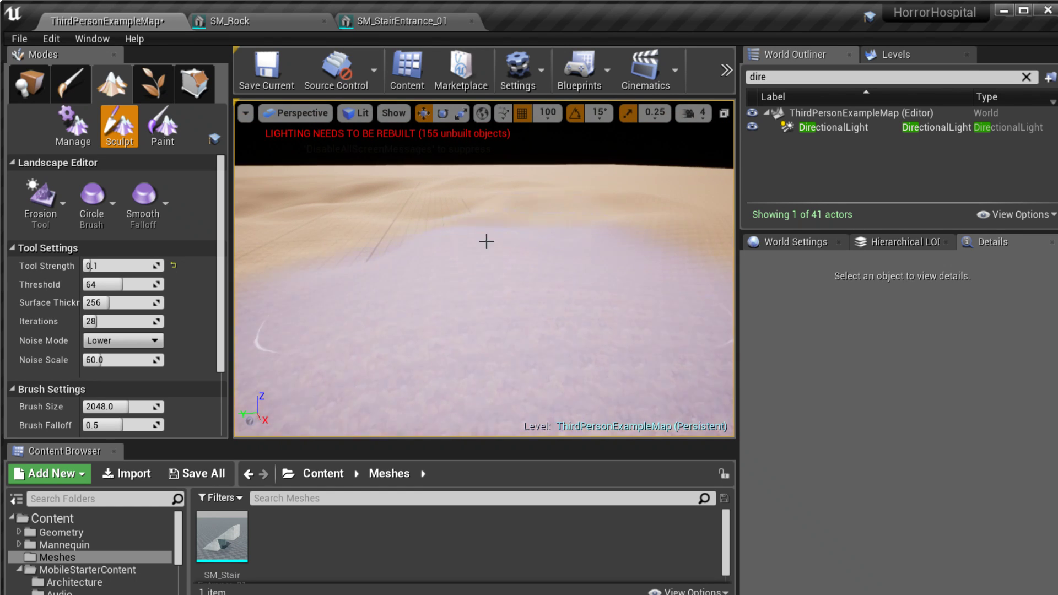
key(w)
mouse_move(445, 221)
right_down()
mouse_move(468, 259)
mouse_move(496, 270)
mouse_move(551, 259)
right_up()
Carve hollows and channels into the mounds using the HydroErosion tool with strength 0.1 and brush size 2048.
click(55, 225)
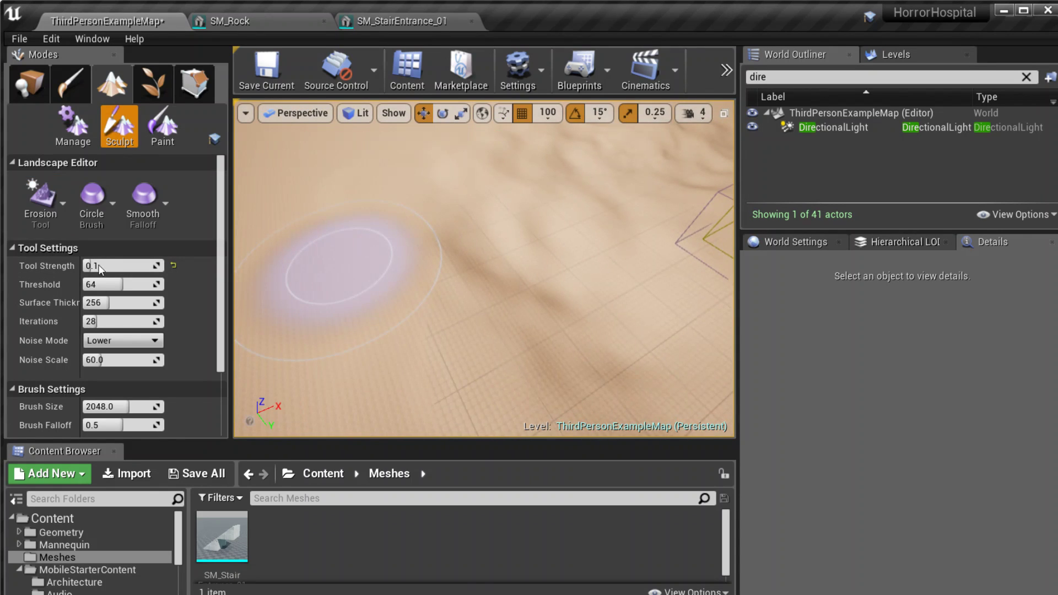
click(100, 287)
mouse_move(452, 253)
mouse_down()
mouse_move(484, 314)
mouse_move(517, 220)
mouse_move(490, 244)
mouse_up()
mouse_move(505, 241)
right_down()
mouse_move(505, 214)
mouse_move(496, 241)
right_up()
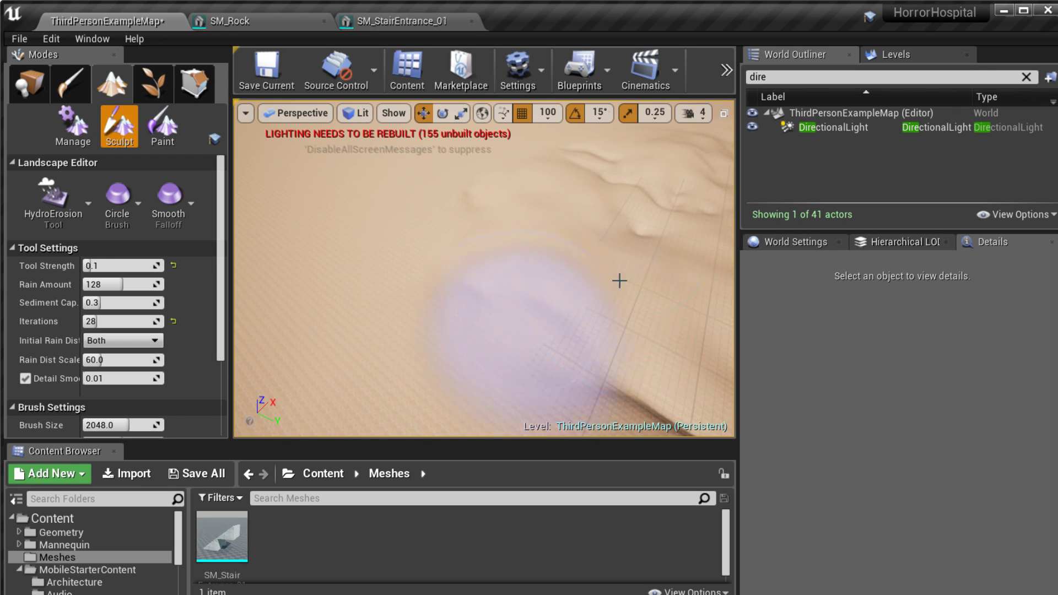
drag(82, 275, 106, 275)
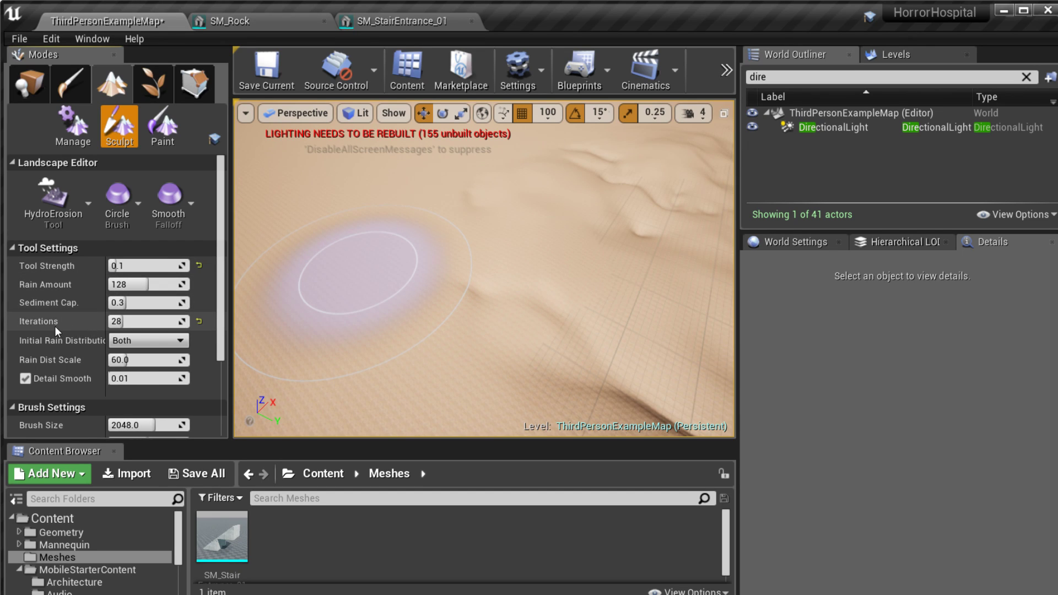
mouse_move(610, 359)
right_down()
mouse_move(727, 359)
mouse_move(813, 274)
right_up()
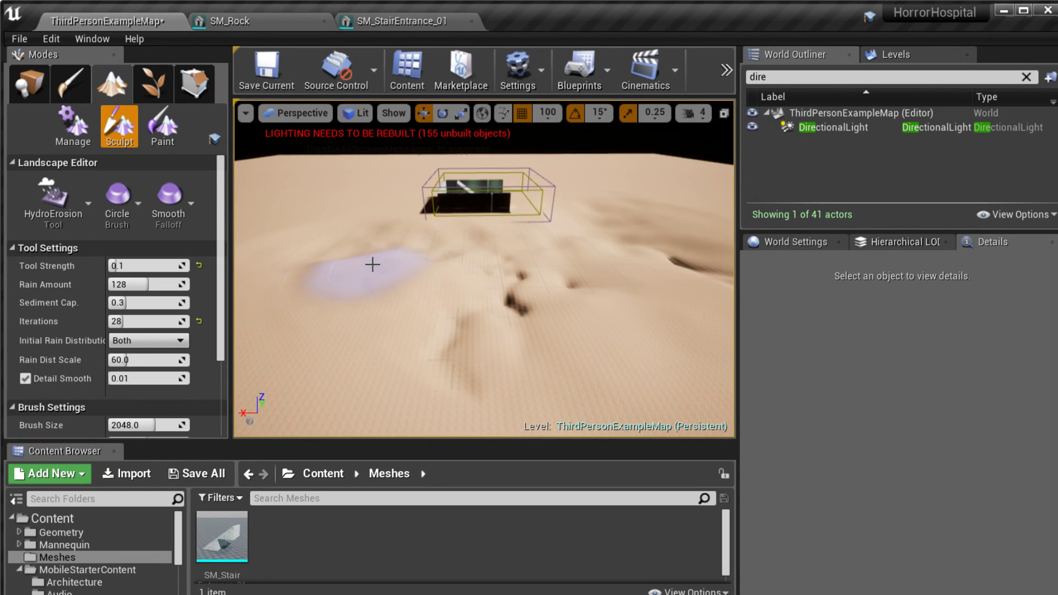
mouse_move(372, 264)
mouse_down()
mouse_move(455, 305)
mouse_move(494, 283)
mouse_up()
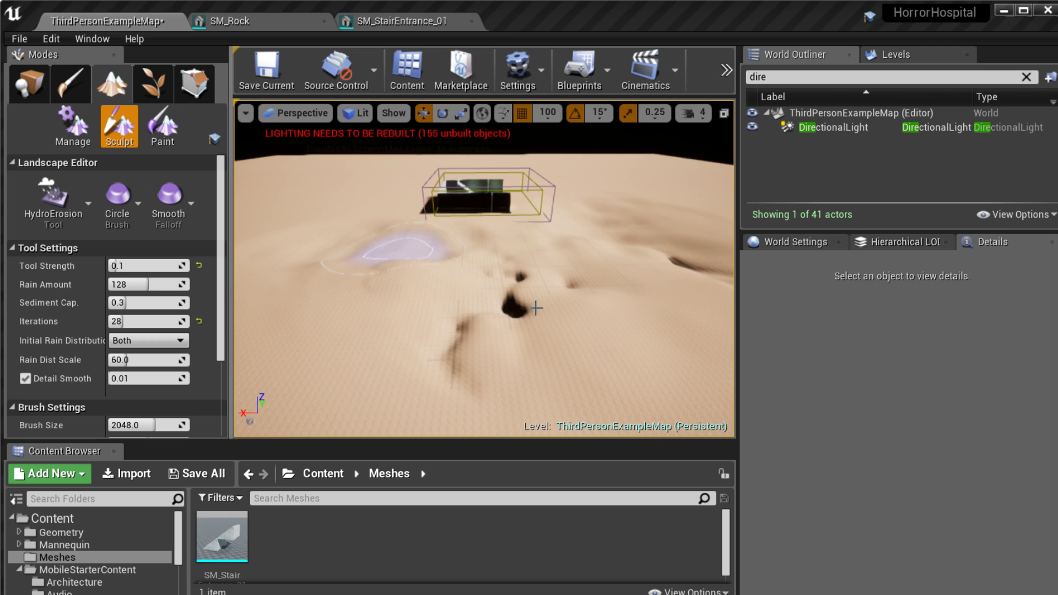
key(w)
right_drag(534, 307, 573, 303)
Leave landscape sculpting for actor placement and set the directional light's intensity to 0.
key(s)
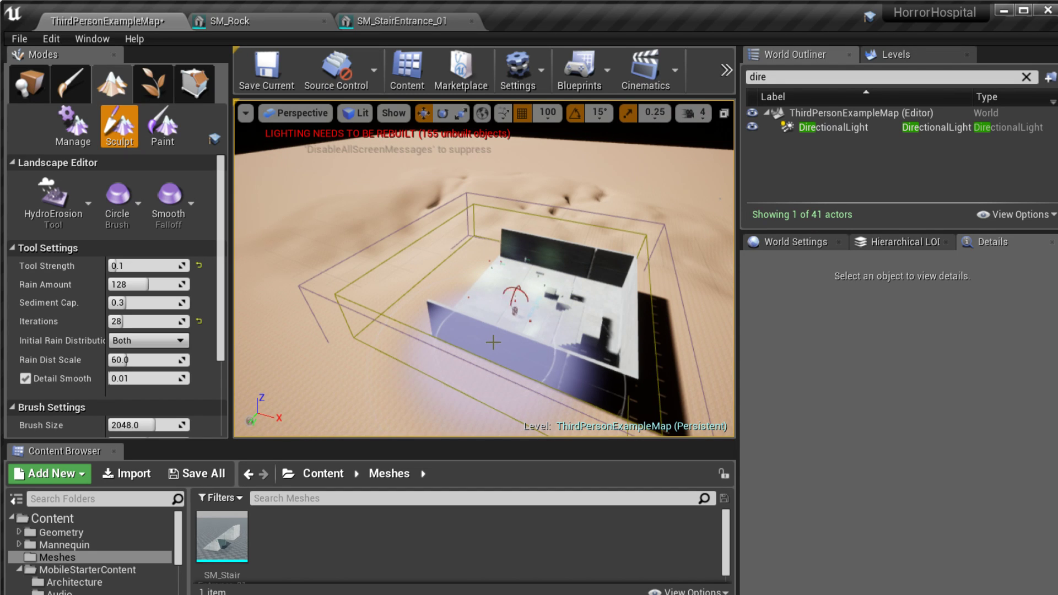
click(38, 84)
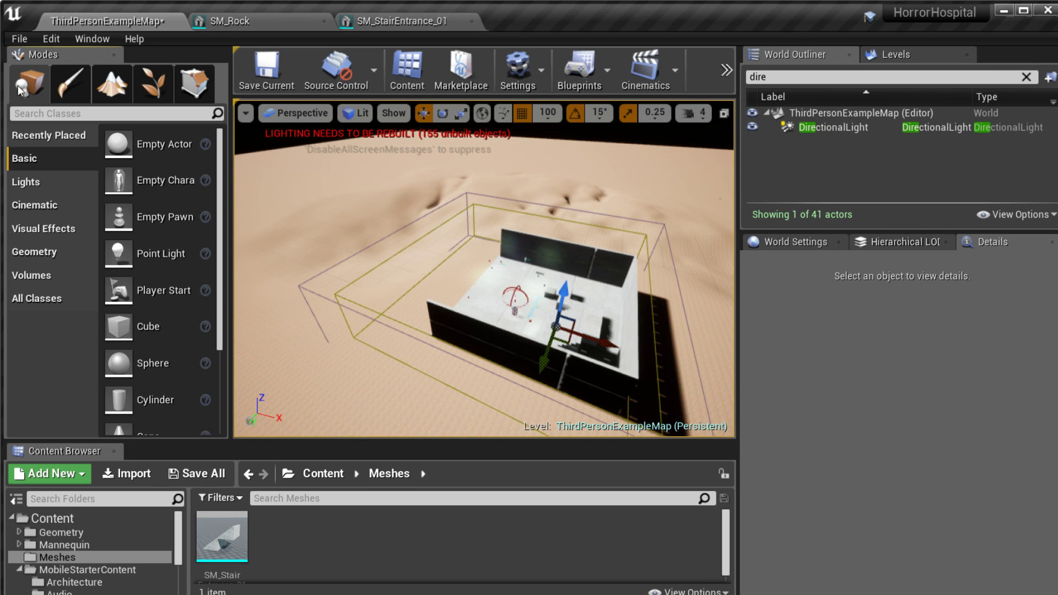
click(450, 306)
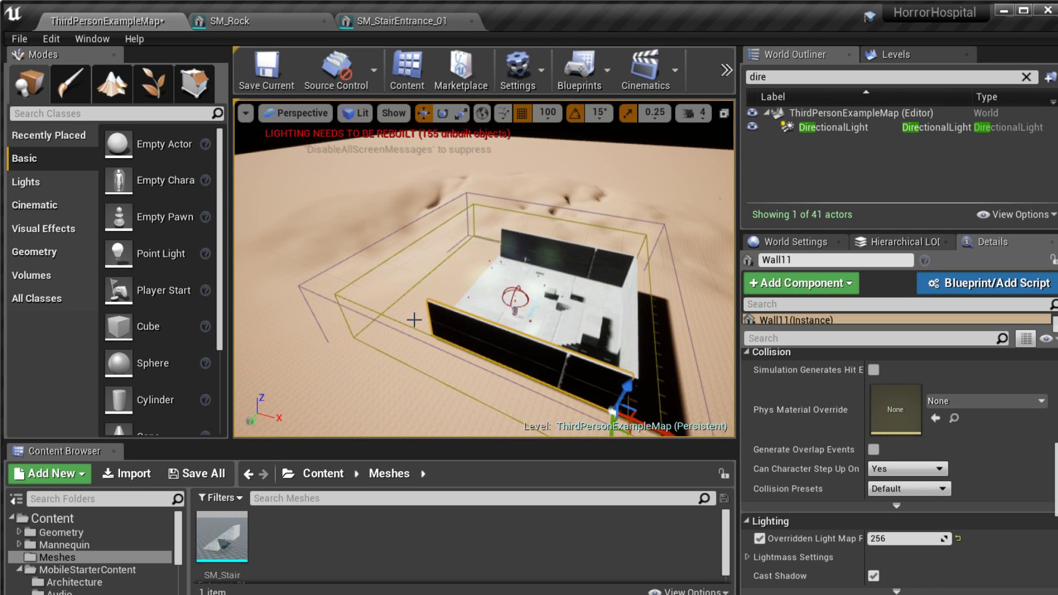
right_drag(415, 319, 461, 317)
click(880, 128)
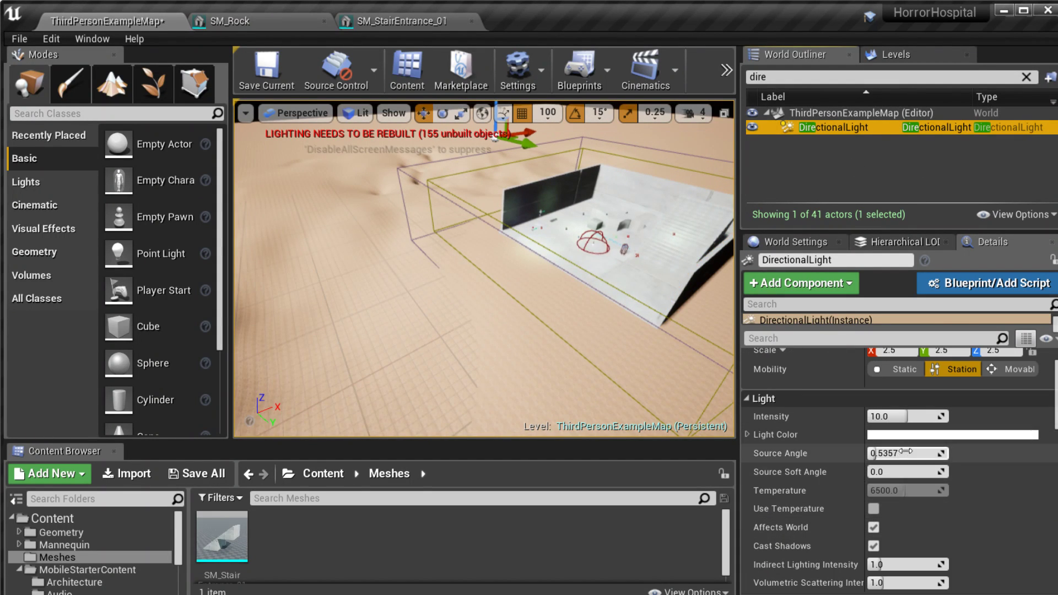
drag(896, 417, 868, 416)
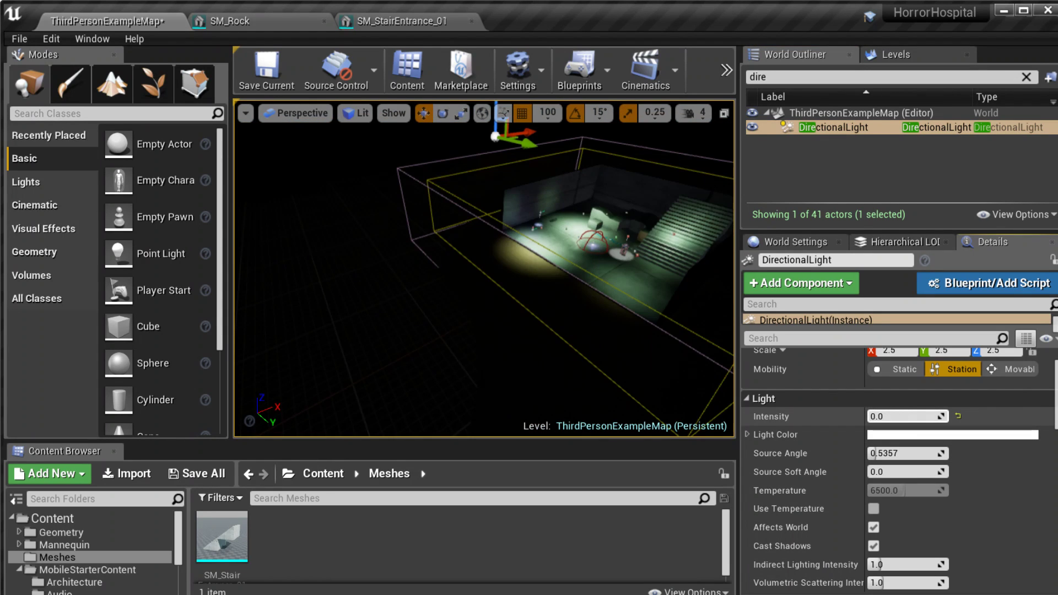
right_drag(342, 260, 491, 264)
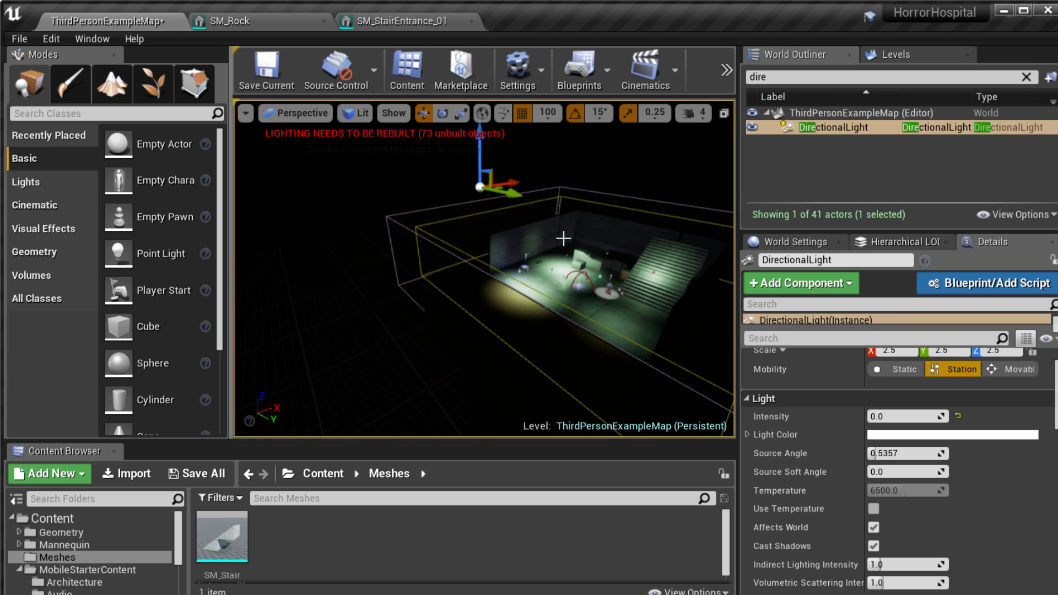
mouse_move(883, 419)
mouse_down()
mouse_move(986, 419)
mouse_move(882, 417)
mouse_up()
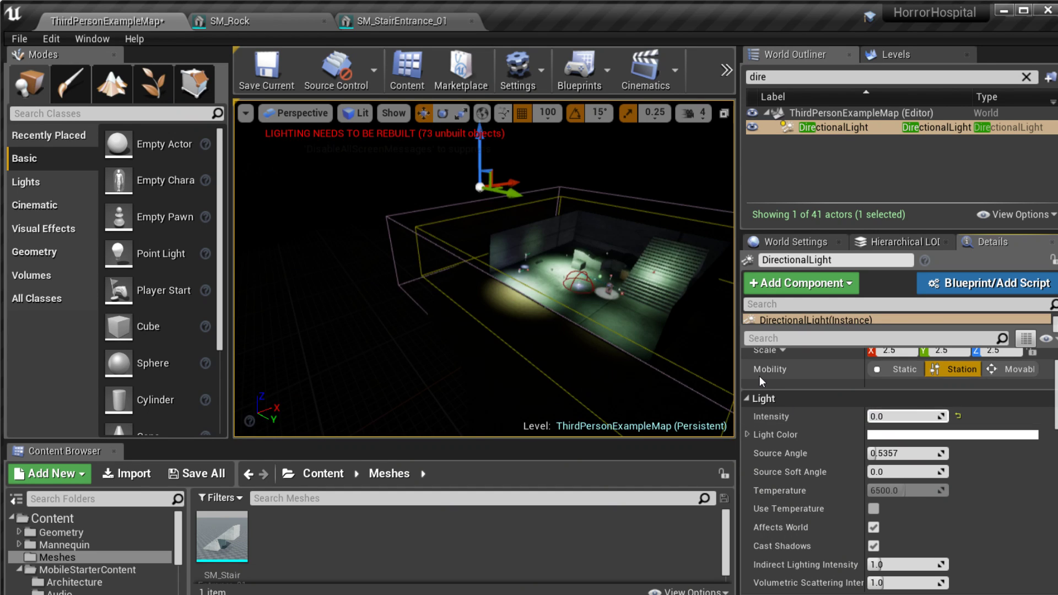
Enlarge the Content Browser and open the Architecture folder inside MobileStarterContent.
key(w)
right_drag(559, 323, 675, 320)
mouse_move(551, 292)
right_down()
mouse_move(568, 323)
mouse_move(567, 312)
mouse_move(551, 320)
mouse_move(563, 275)
right_up()
key(s)
drag(334, 440, 334, 385)
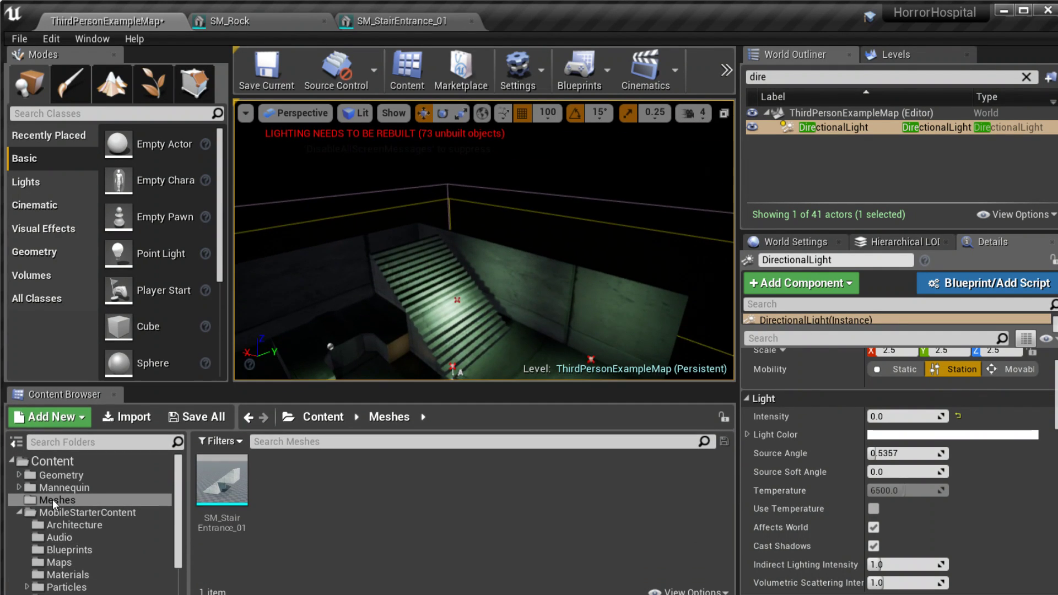
click(80, 550)
click(80, 487)
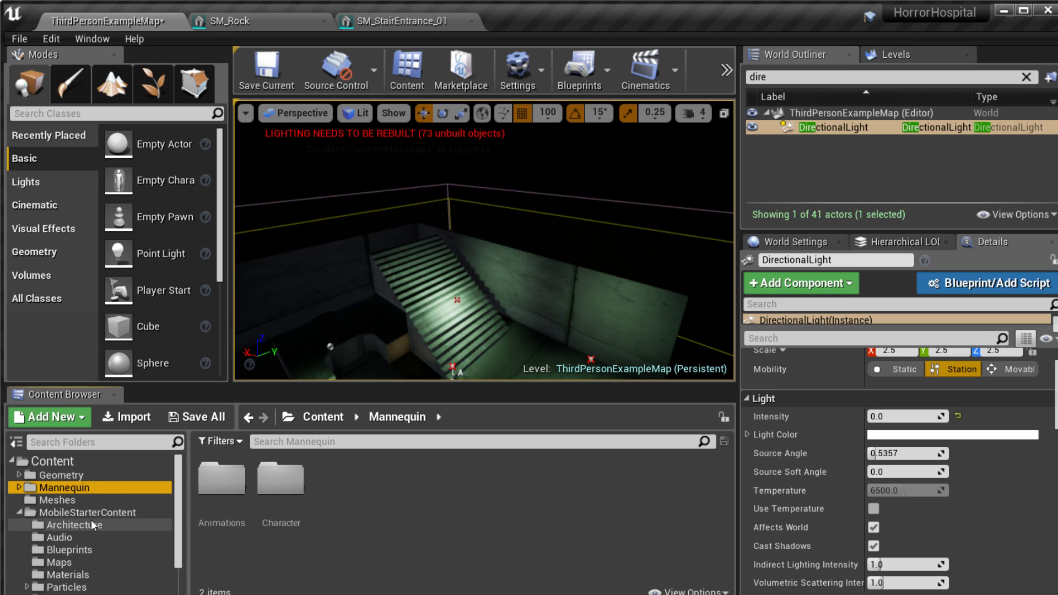
click(95, 463)
click(100, 515)
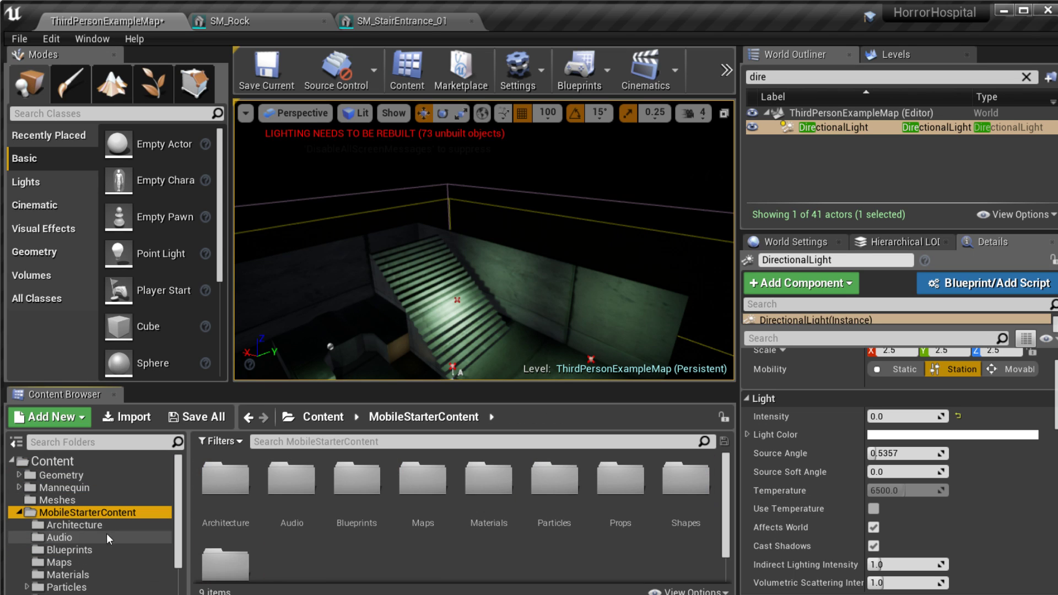
click(88, 525)
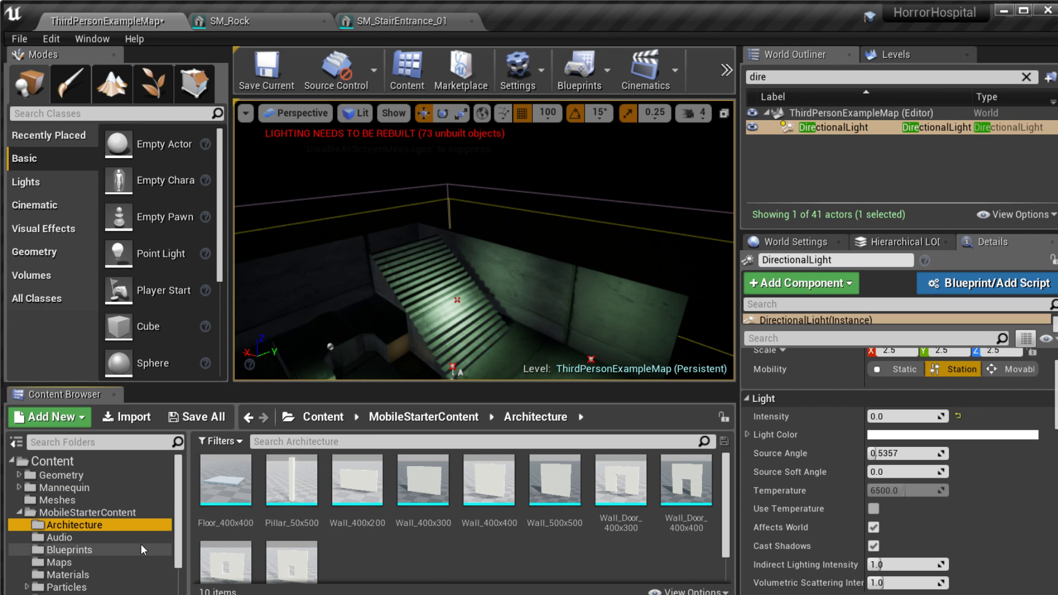
Place a Wall_Door_400x300 mesh on the room floor in front of the concrete wall beside the stairs.
right_drag(430, 306, 508, 292)
key(w)
key(s)
key(w)
right_drag(441, 275, 432, 299)
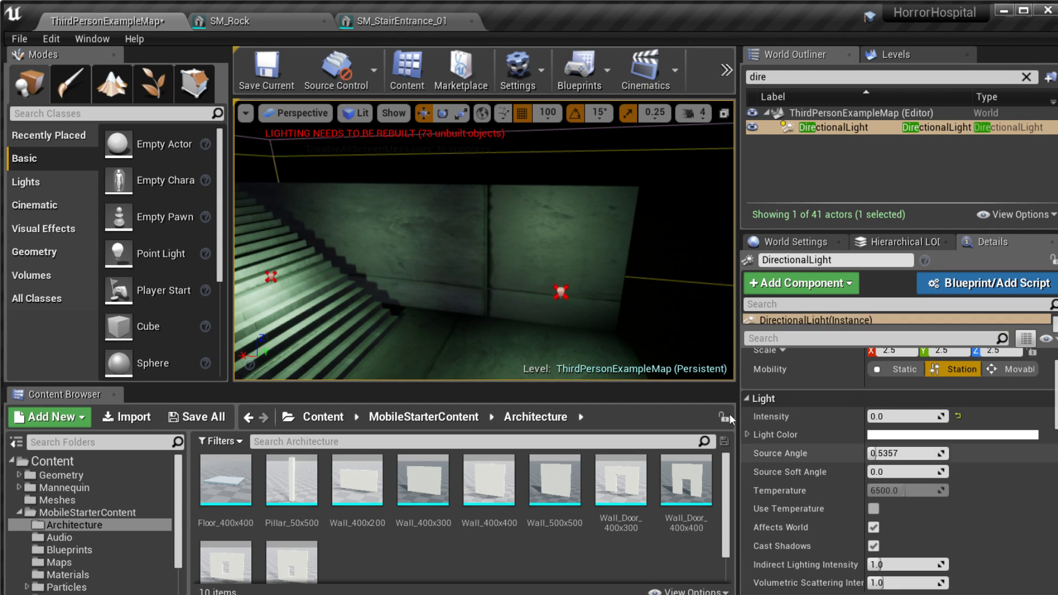
right_drag(575, 199, 573, 242)
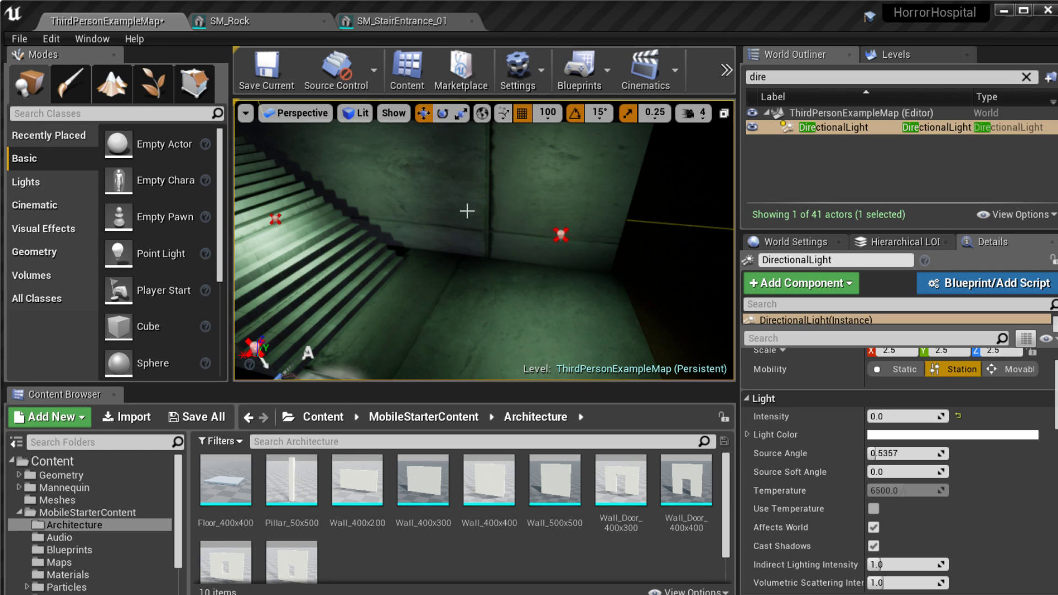
drag(620, 479, 524, 296)
key(w)
mouse_move(524, 296)
right_down()
mouse_move(526, 316)
mouse_move(527, 296)
right_up()
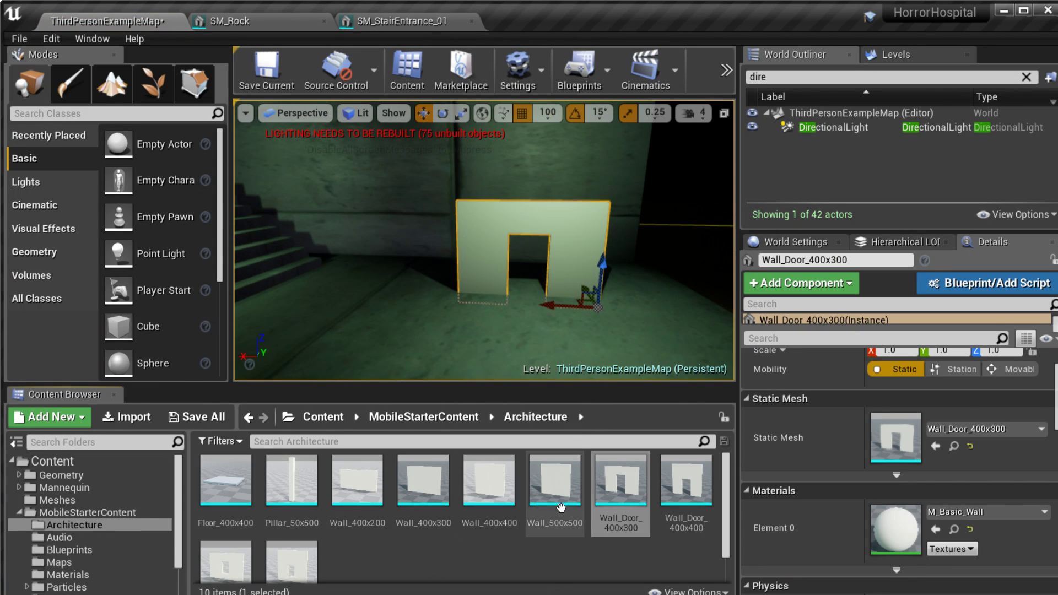
Place a Wall_400x400 mesh on the floor between the door wall and the stairs.
drag(489, 483, 458, 292)
click(430, 354)
drag(430, 355, 416, 298)
right_drag(416, 298, 398, 313)
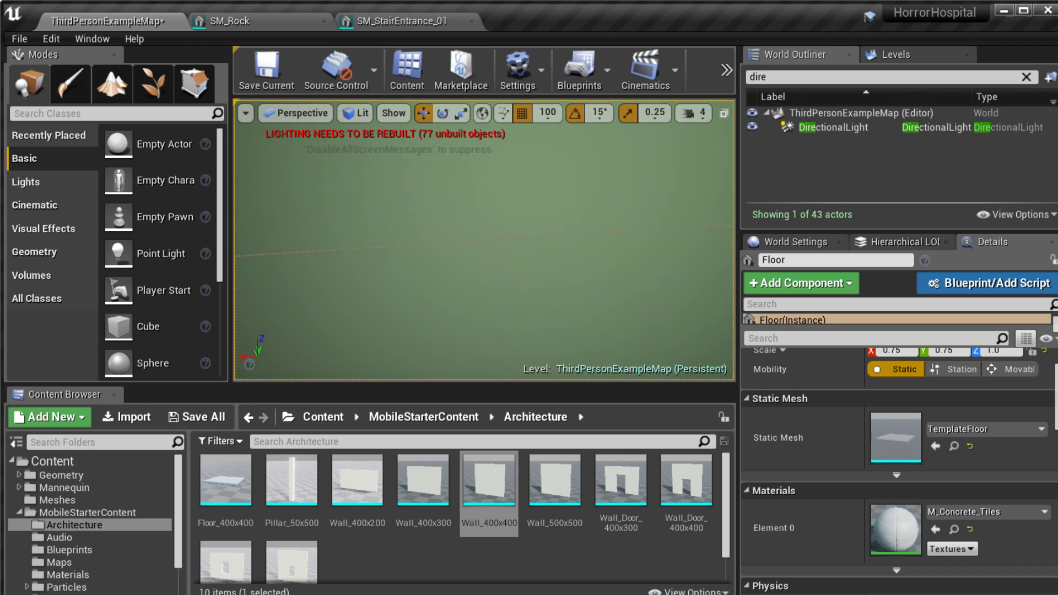
right_drag(543, 200, 553, 199)
click(545, 202)
click(460, 240)
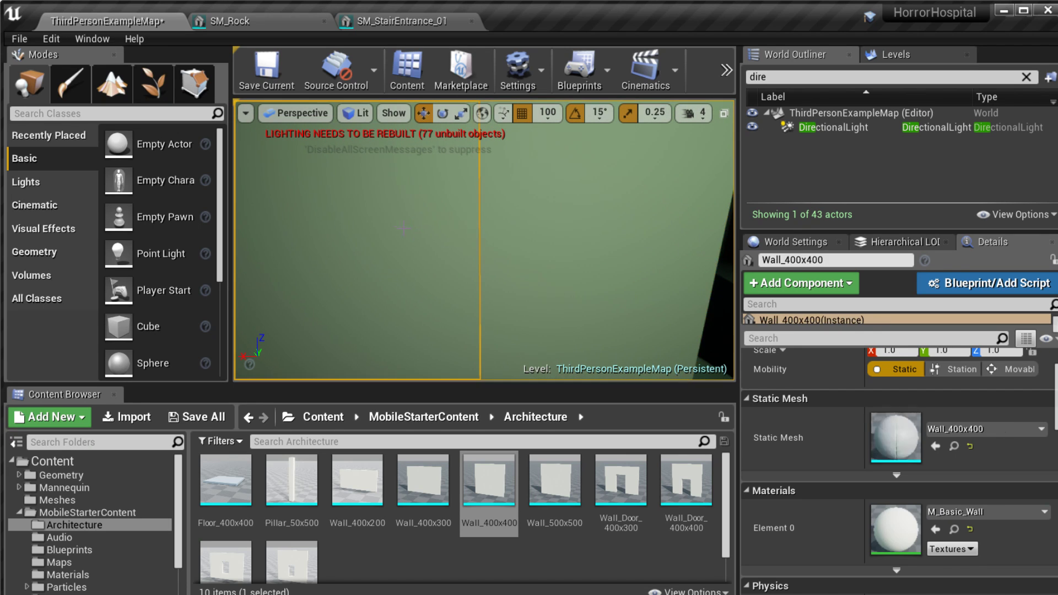
click(720, 338)
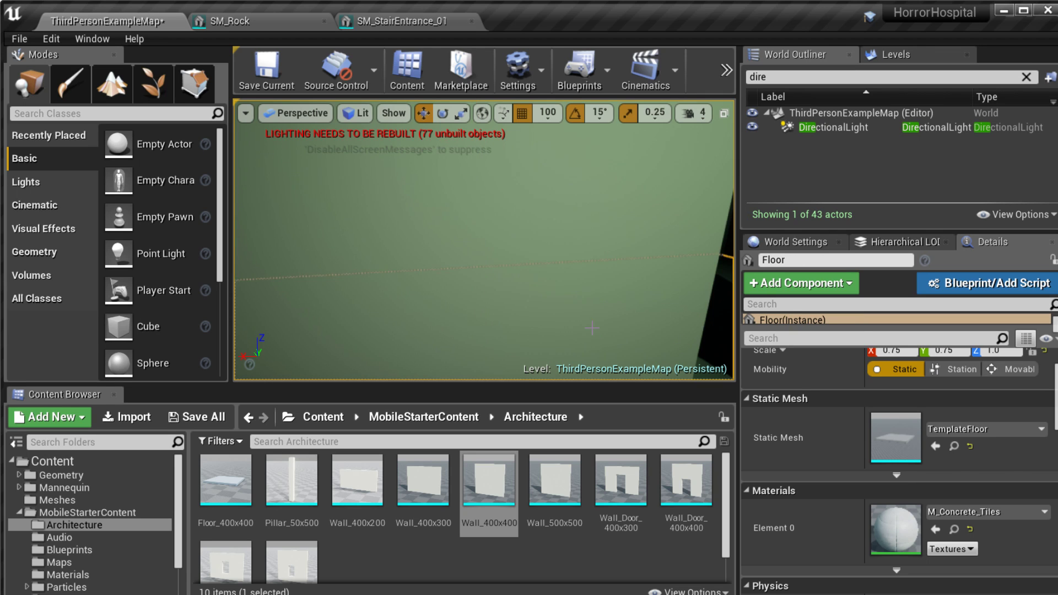
key(s)
right_drag(720, 337, 723, 358)
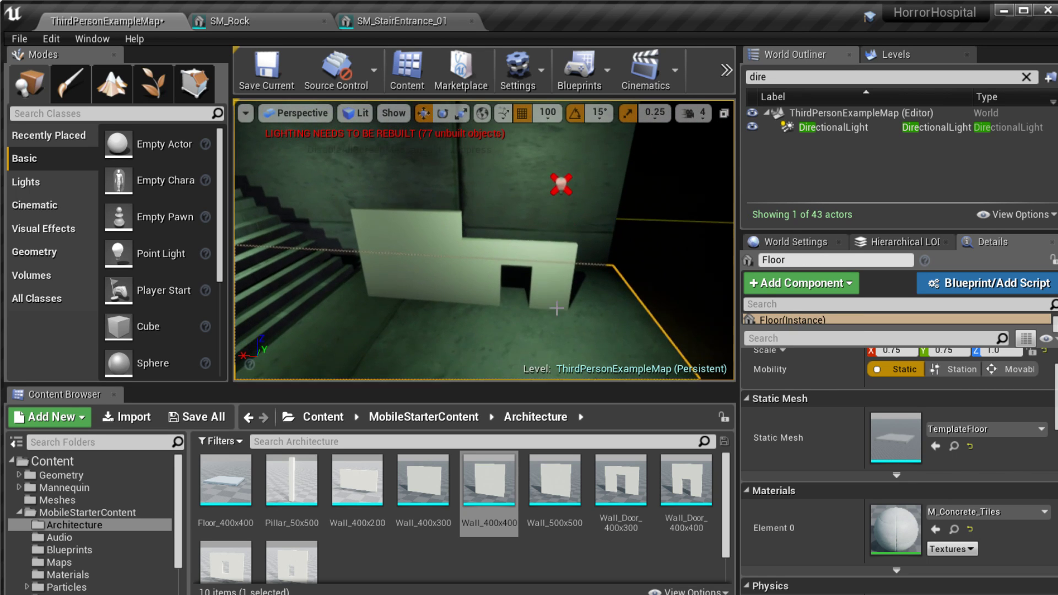
Review the remaining Architecture wall pieces and compare the placed Wall_Door_400x300 and Wall_400x400 beside the stairs.
click(405, 571)
scroll(408, 572, down, 1)
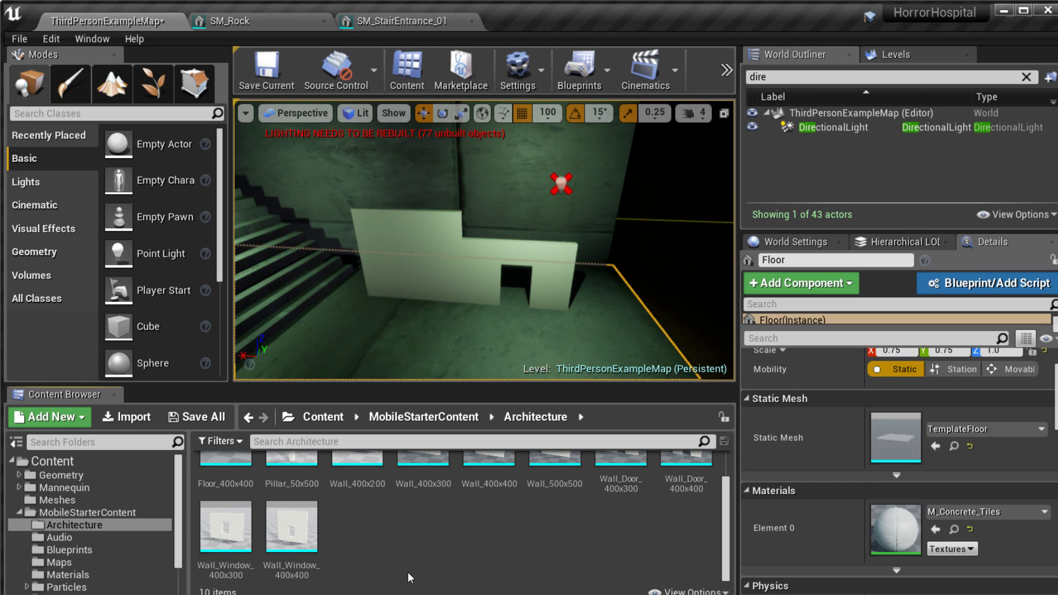
click(553, 276)
key(s)
mouse_move(542, 277)
right_down()
mouse_move(540, 292)
mouse_move(540, 263)
mouse_move(542, 298)
mouse_move(524, 297)
mouse_move(543, 296)
mouse_move(538, 278)
right_up()
key(w)
key(s)
key(w)
right_drag(426, 301, 425, 306)
scroll(458, 463, up, 2)
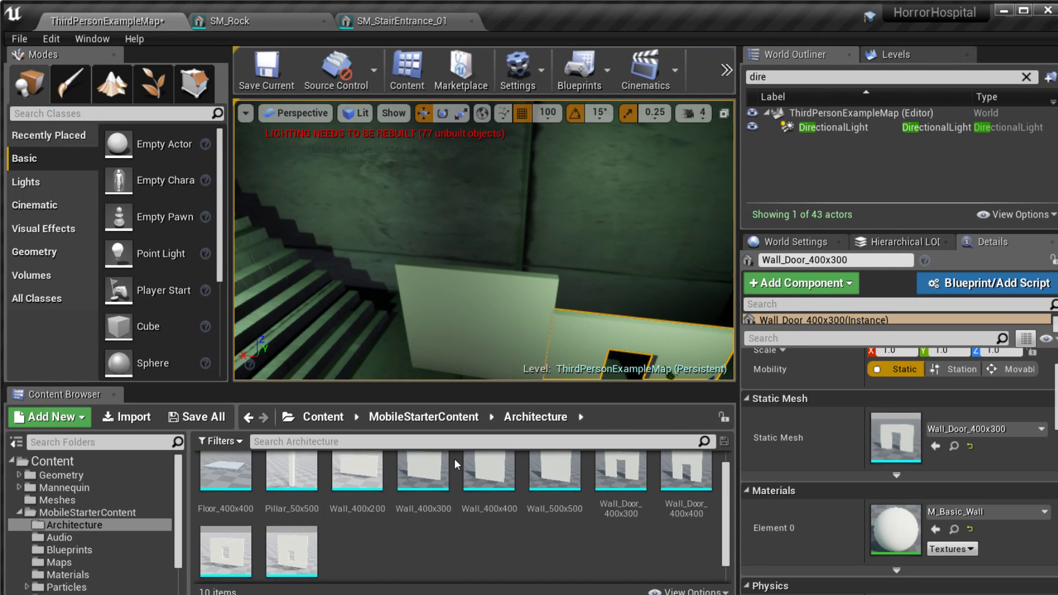
right_drag(552, 327, 516, 341)
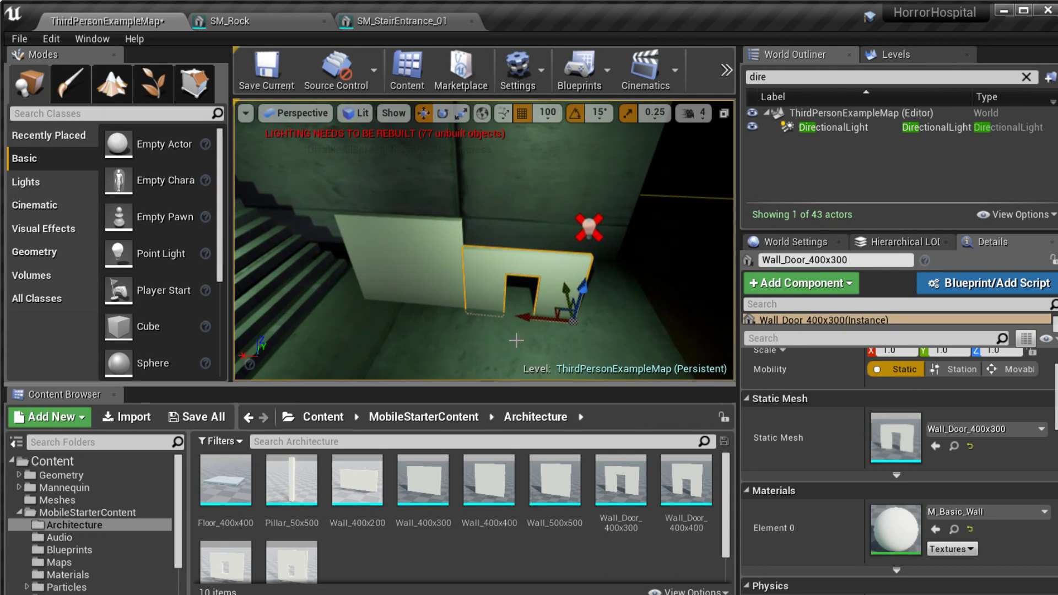
mouse_move(525, 318)
mouse_down()
mouse_move(570, 321)
mouse_move(512, 325)
mouse_move(520, 306)
mouse_up()
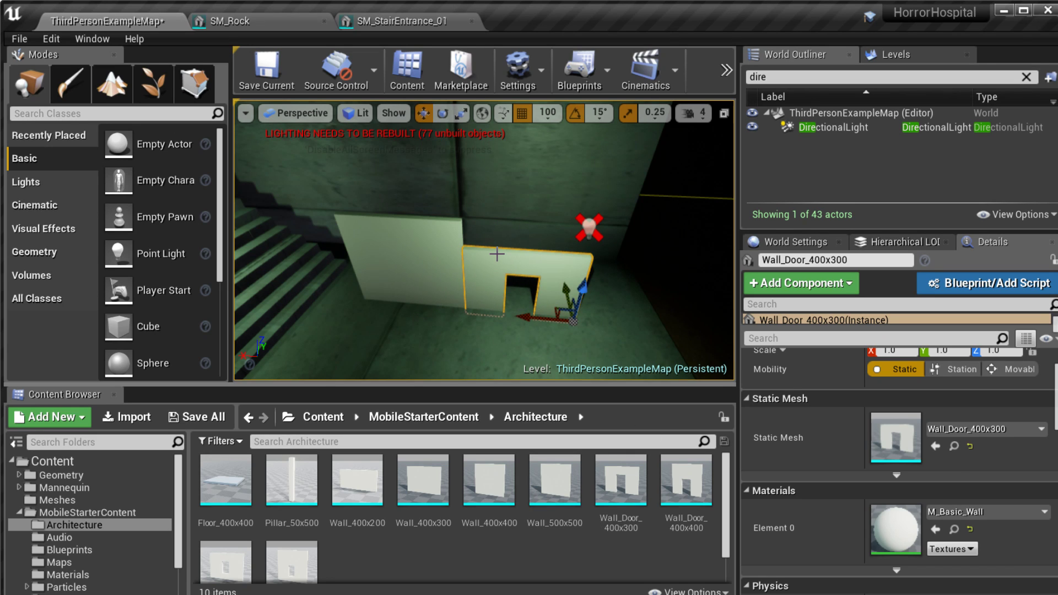
click(446, 280)
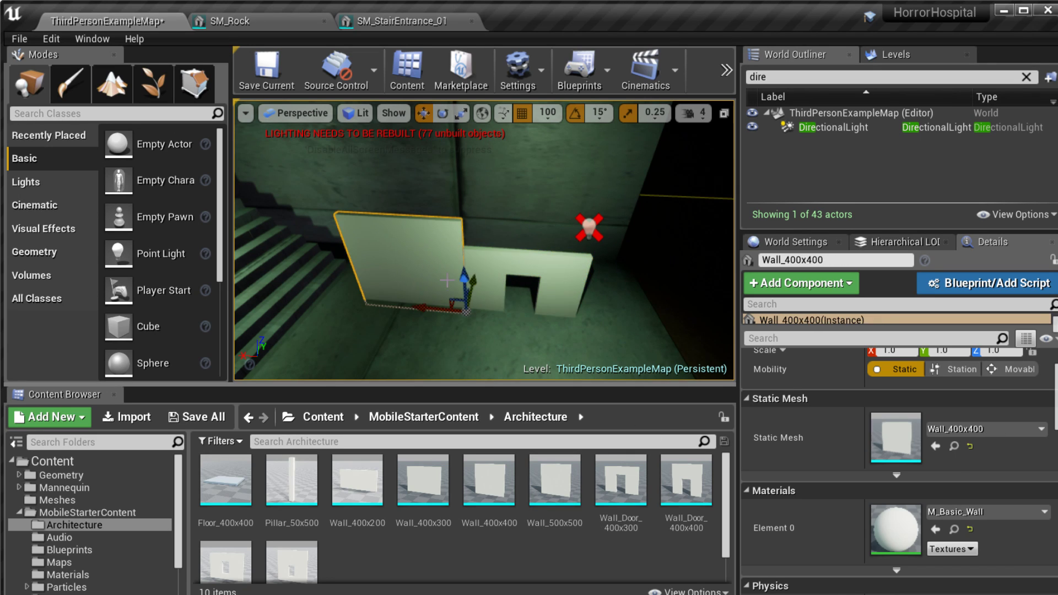
click(493, 271)
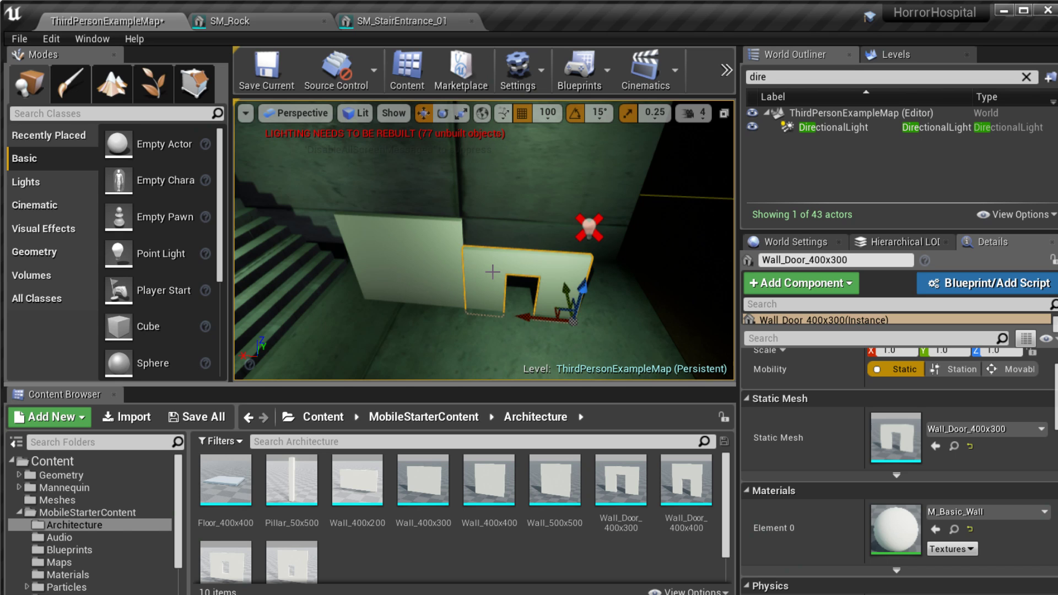
Delete the Wall_Door_400x300 and Wall_400x400 meshes beside the stairs.
key(Delete)
click(424, 279)
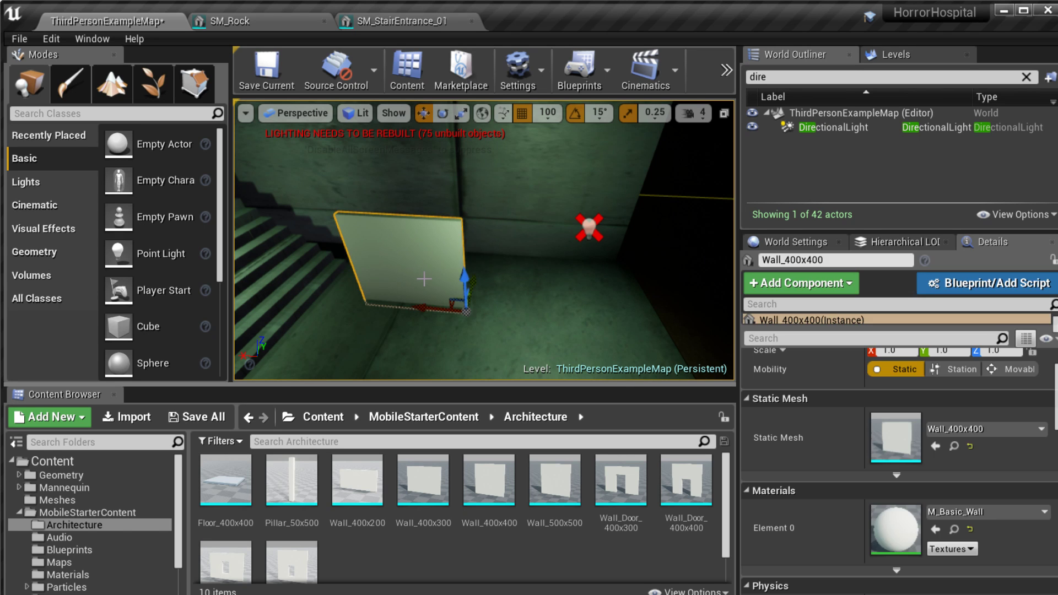
key(Delete)
key(s)
right_drag(468, 277, 434, 276)
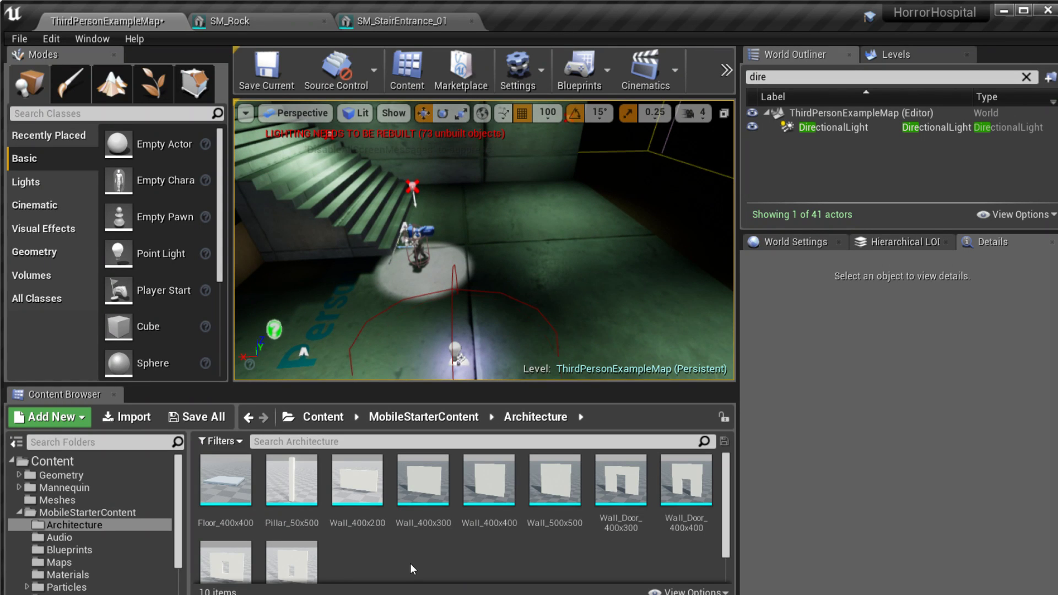
Show the contents of the Particles folder inside MobileStarterContent.
click(81, 513)
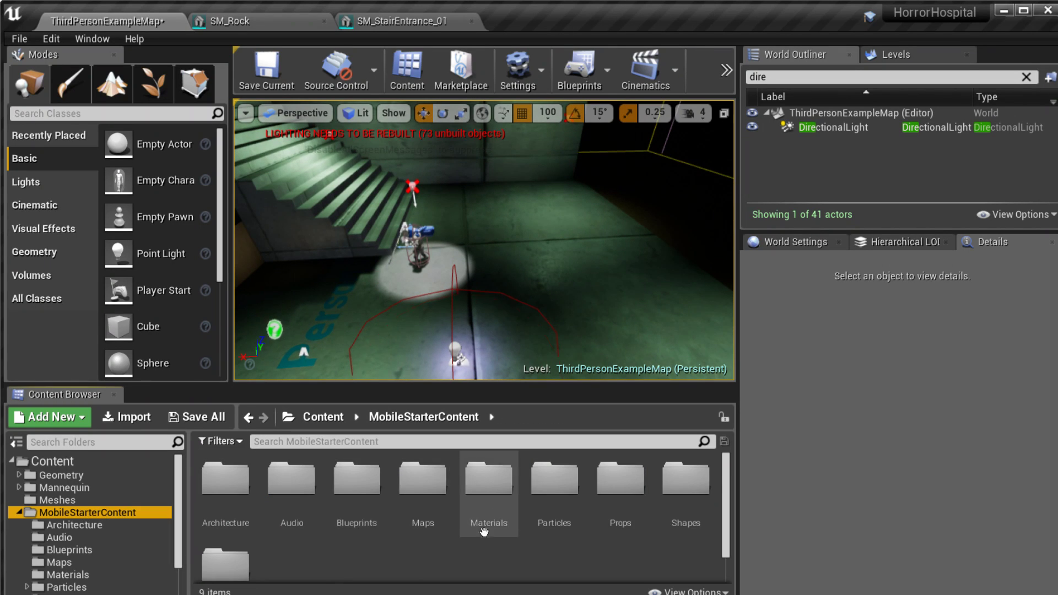
click(96, 536)
scroll(98, 530, down, 1)
click(105, 525)
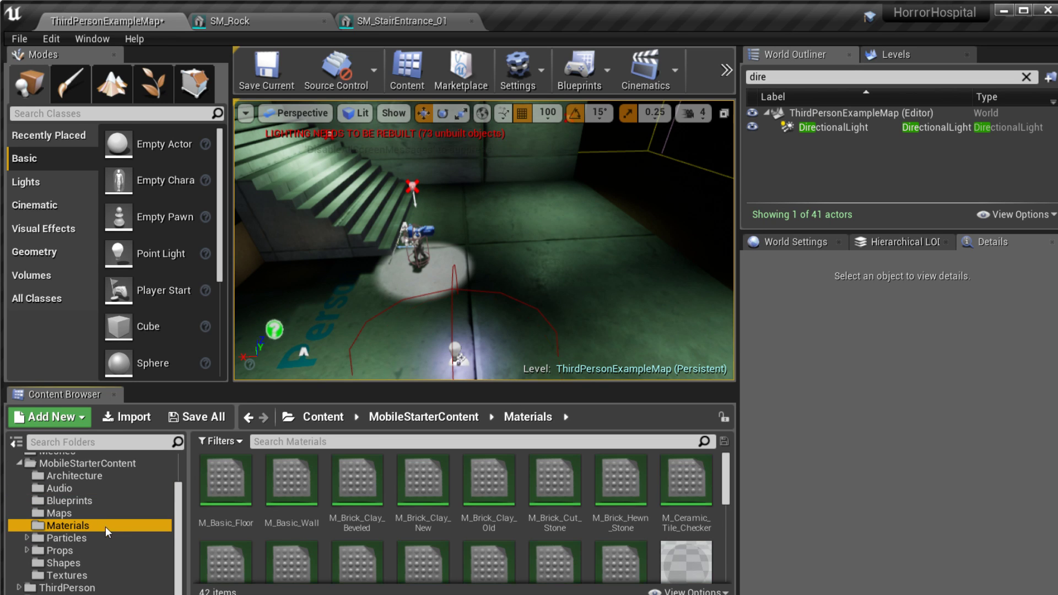
click(104, 537)
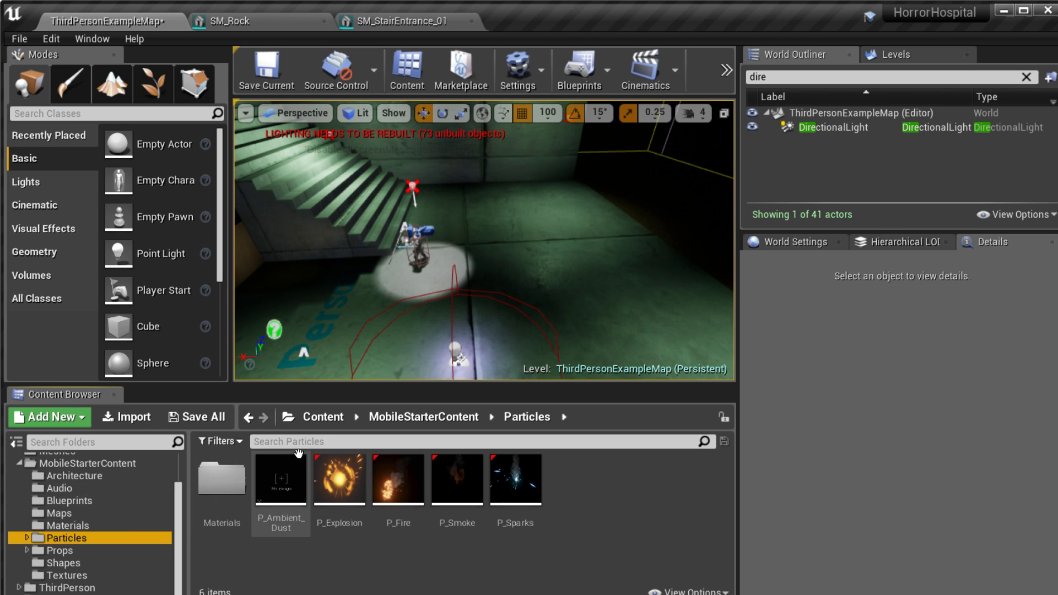
Place a P_Fire particle effect at the edge of the stairs near the concrete wall.
right_drag(558, 331, 556, 276)
key(w)
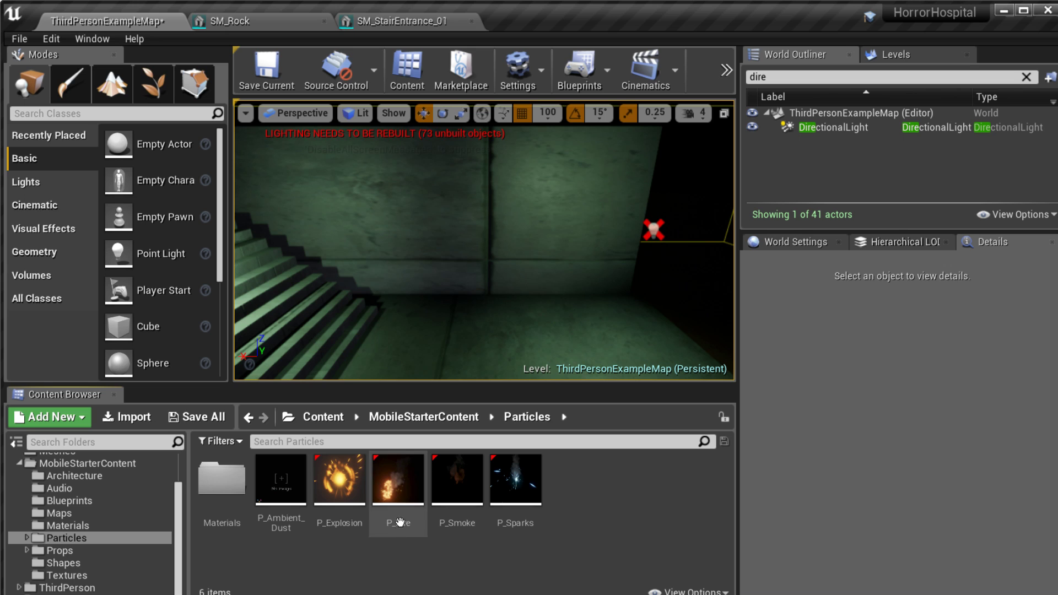
drag(400, 522, 393, 350)
right_drag(480, 294, 464, 310)
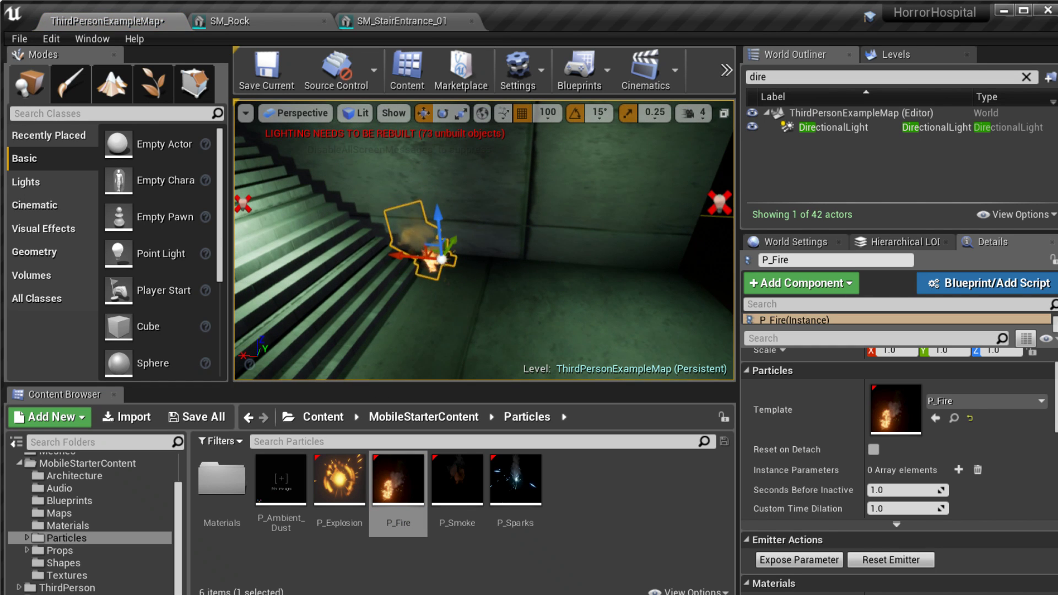
key(w)
right_drag(464, 311, 452, 320)
Add a P_Smoke particle effect next to the fire beside the stairs.
drag(457, 502, 585, 193)
key(a)
right_drag(582, 206, 455, 232)
drag(479, 239, 508, 321)
key(d)
right_drag(522, 306, 490, 317)
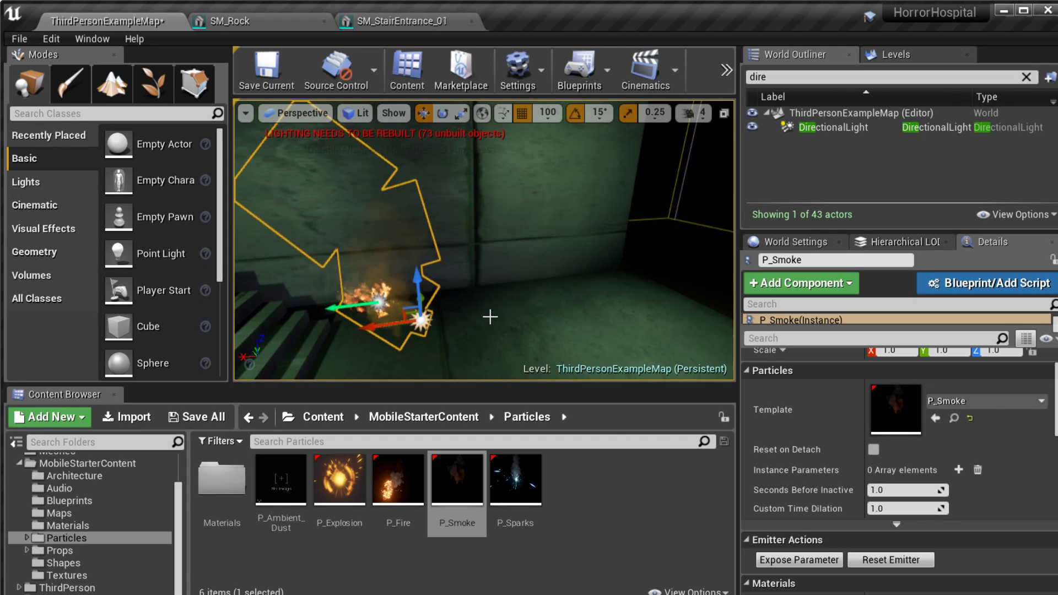
Place a P_Sparks particle effect high on the concrete wall to the side of the fire and inspect it.
drag(515, 479, 601, 142)
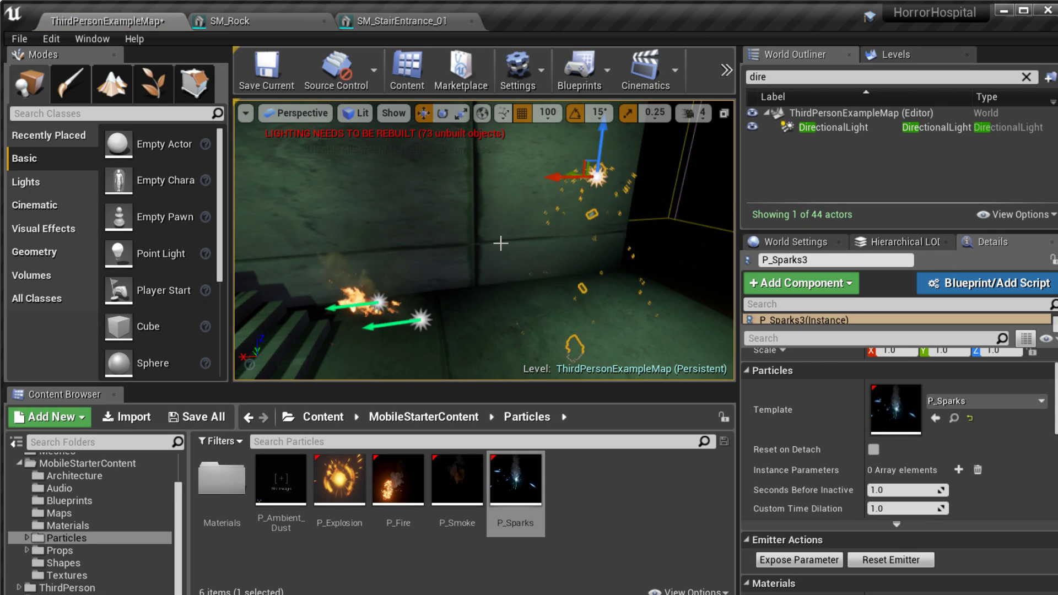
click(499, 241)
key(d)
right_drag(499, 241, 496, 185)
key(w)
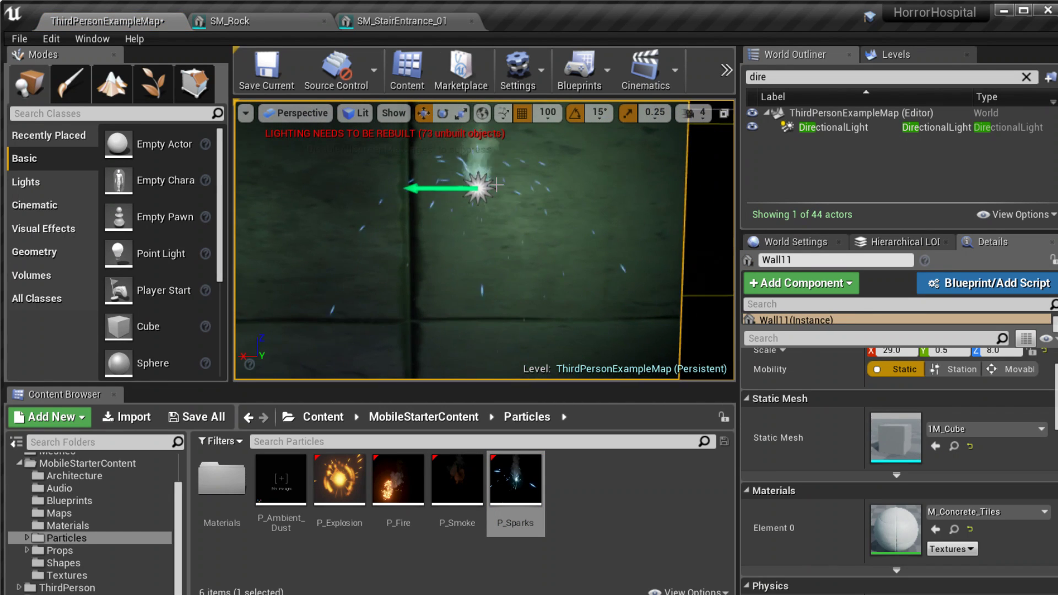
click(476, 183)
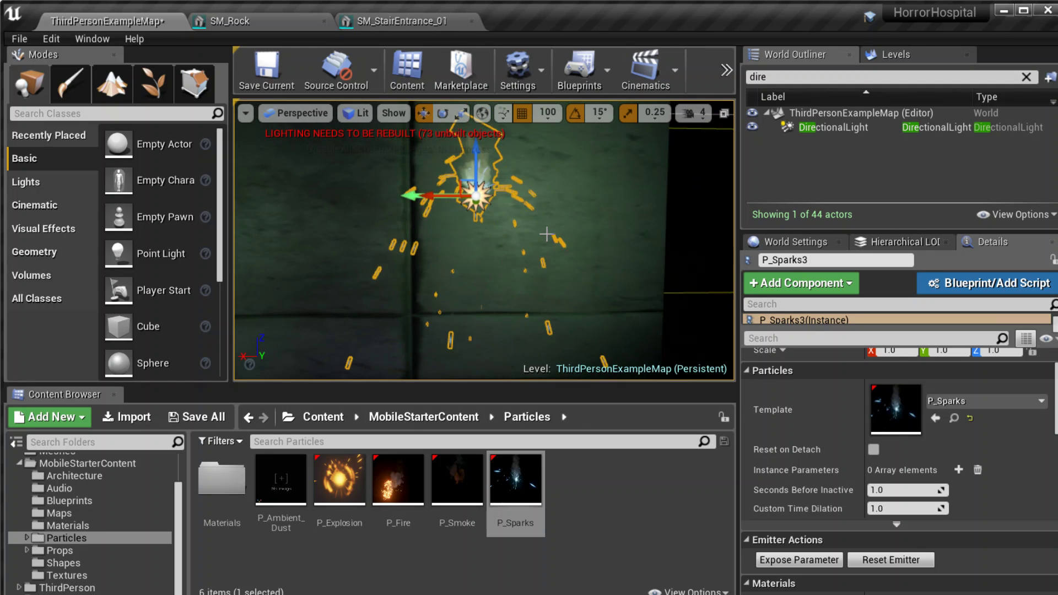
click(470, 253)
key(s)
right_drag(470, 253, 484, 208)
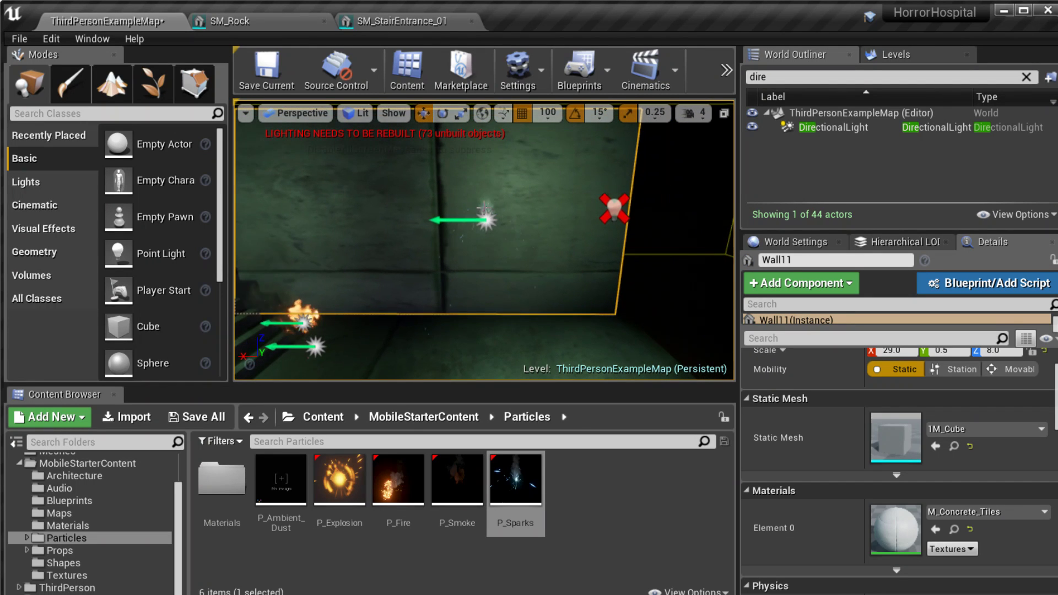
click(487, 214)
right_drag(483, 317, 483, 357)
Place a spot light directly above the sparks, shining down on the floor.
scroll(149, 222, down, 3)
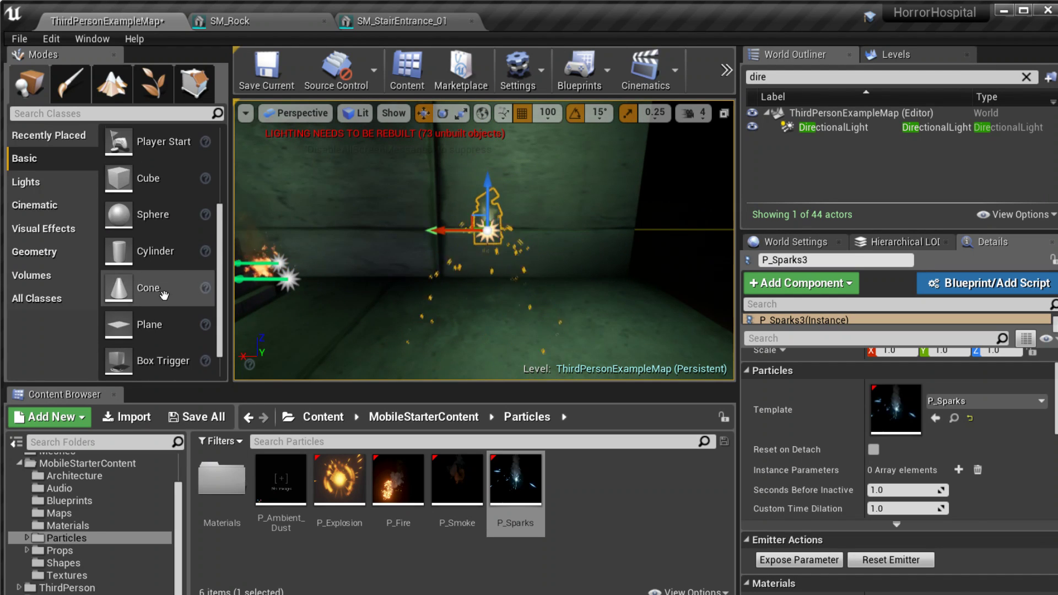
click(26, 182)
drag(169, 237, 488, 164)
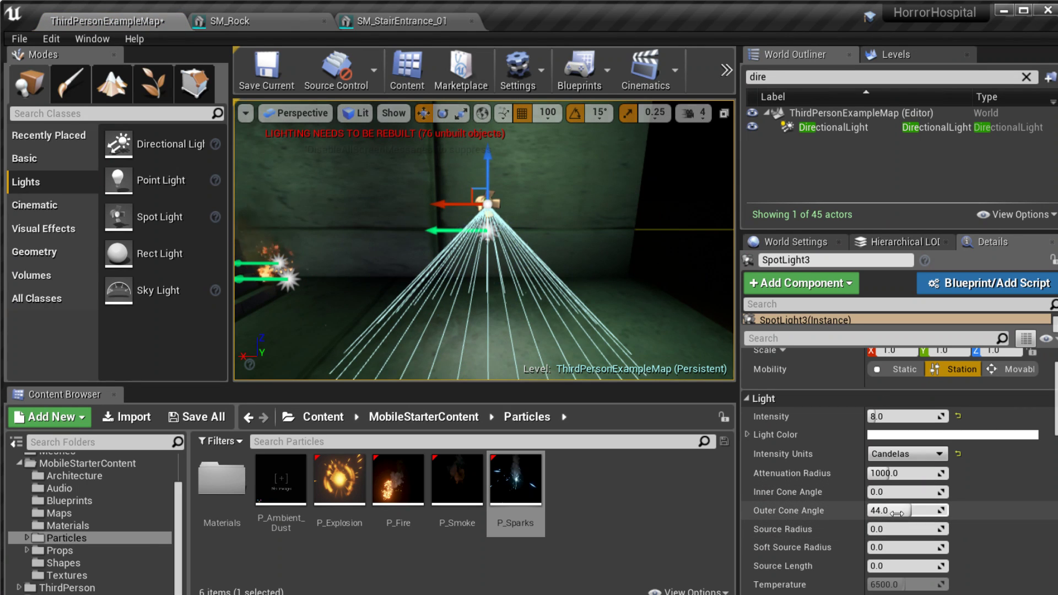
Set the spot light's outer cone angle to about 21.1, intensity to about 18.6 and attenuation radius to about 2775, and raise it.
drag(914, 510, 901, 487)
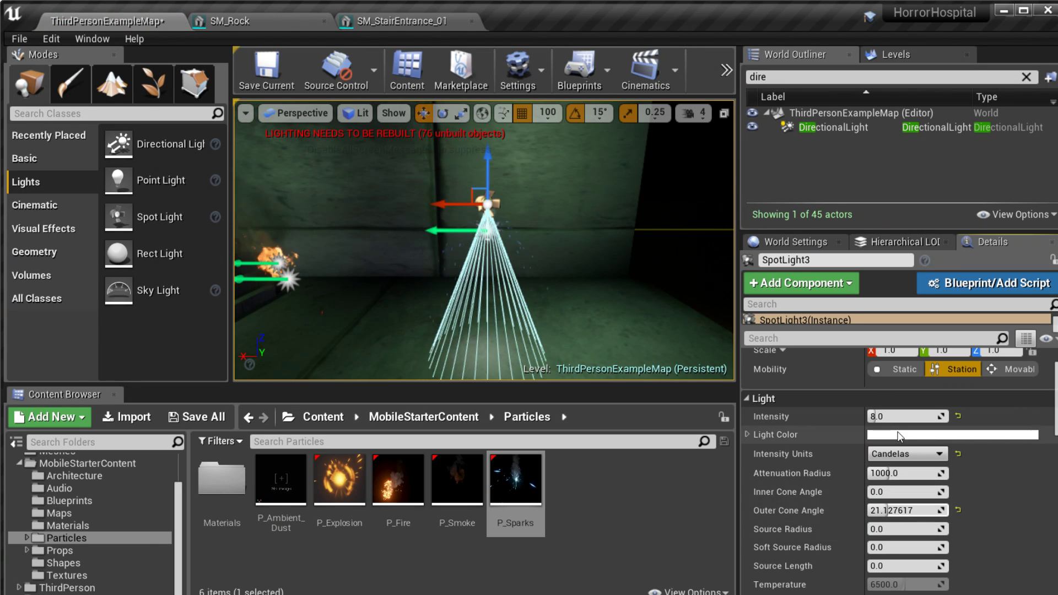
drag(888, 417, 915, 412)
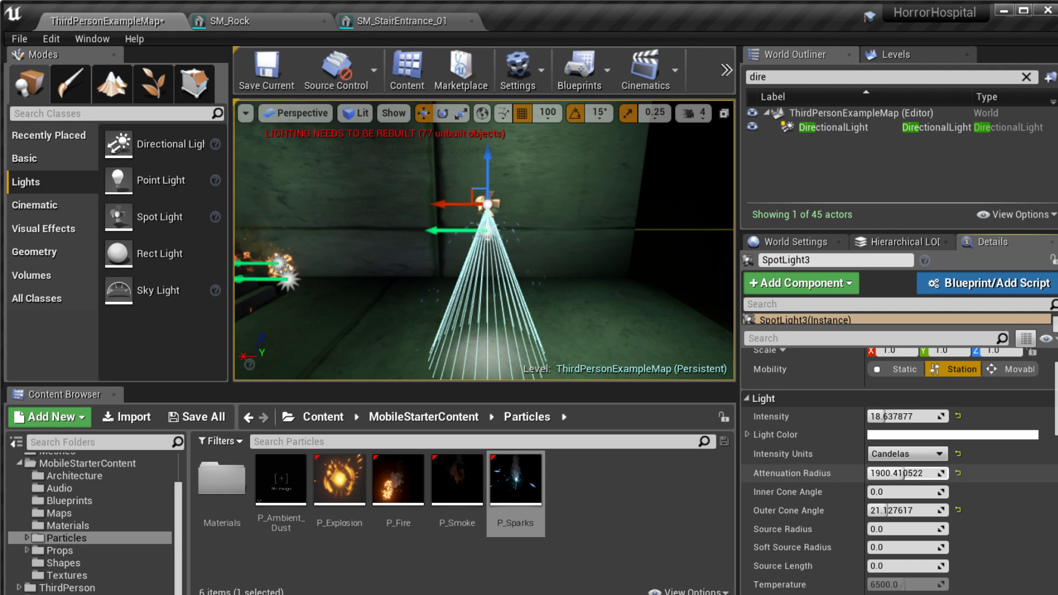
drag(915, 473, 937, 471)
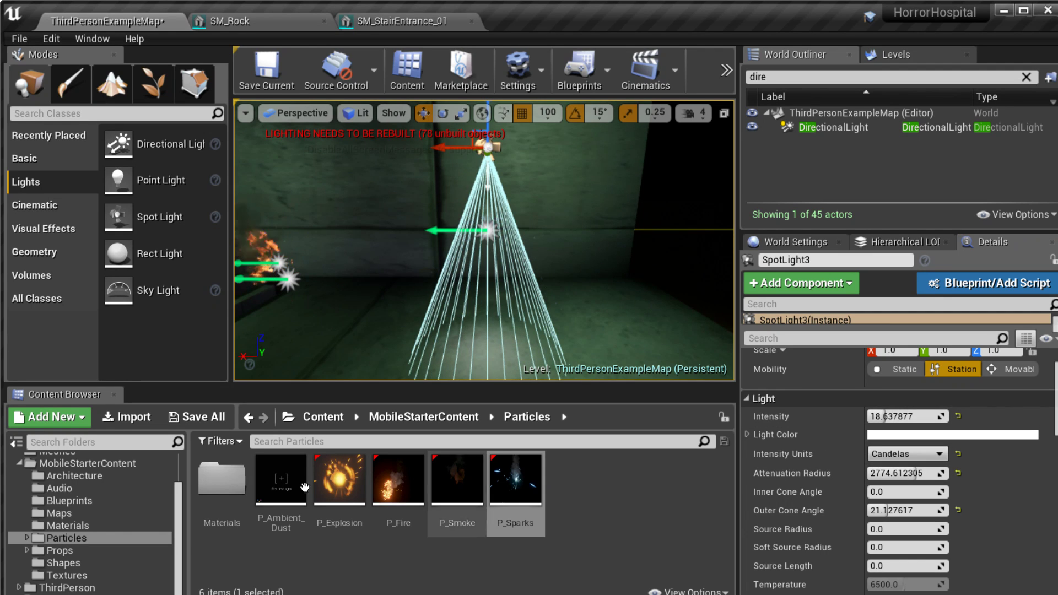
Open the Props folder inside MobileStarterContent and bring the lamp meshes into view.
click(70, 499)
click(59, 488)
click(60, 550)
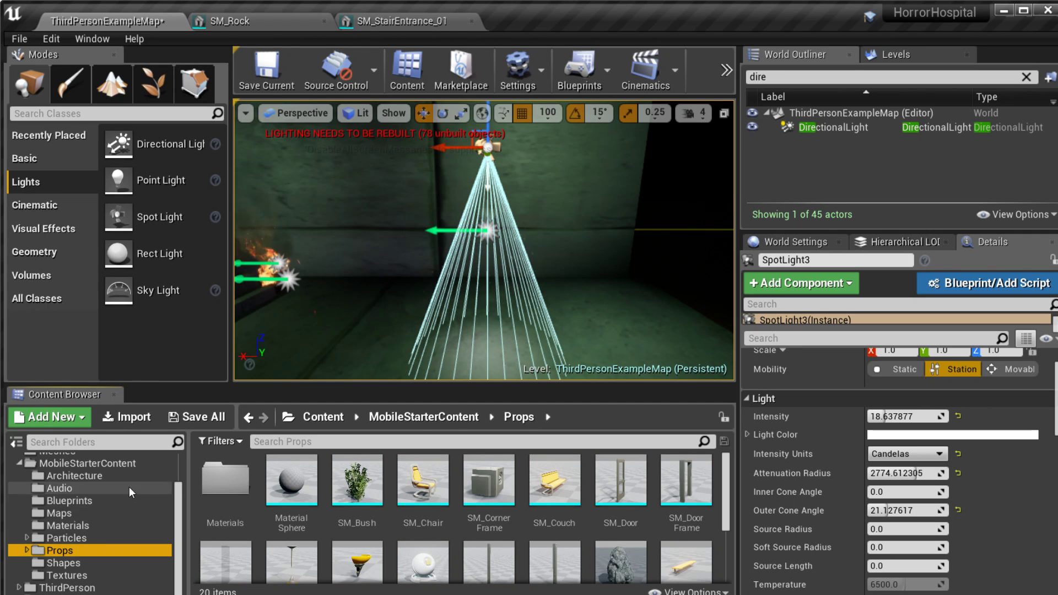
scroll(607, 532, down, 1)
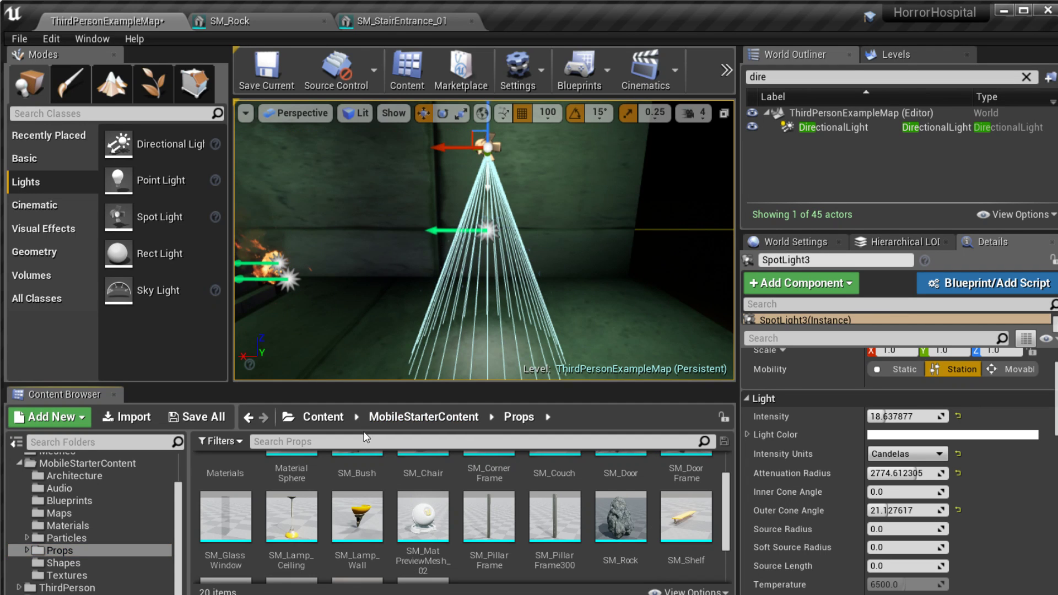
Place an SM_Lamp_Ceiling mesh in front of the concrete wall and align it above the sparks.
drag(306, 551, 656, 104)
key(s)
right_drag(606, 206, 607, 184)
drag(590, 173, 423, 183)
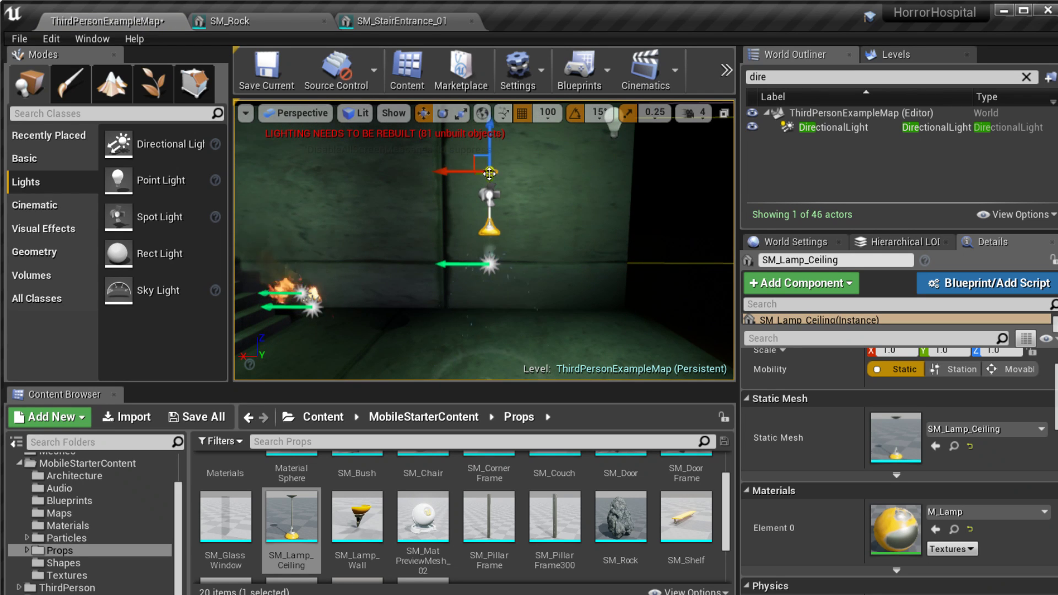
Lower the spot light to just beneath the shade of the ceiling lamp.
scroll(522, 201, up, 2)
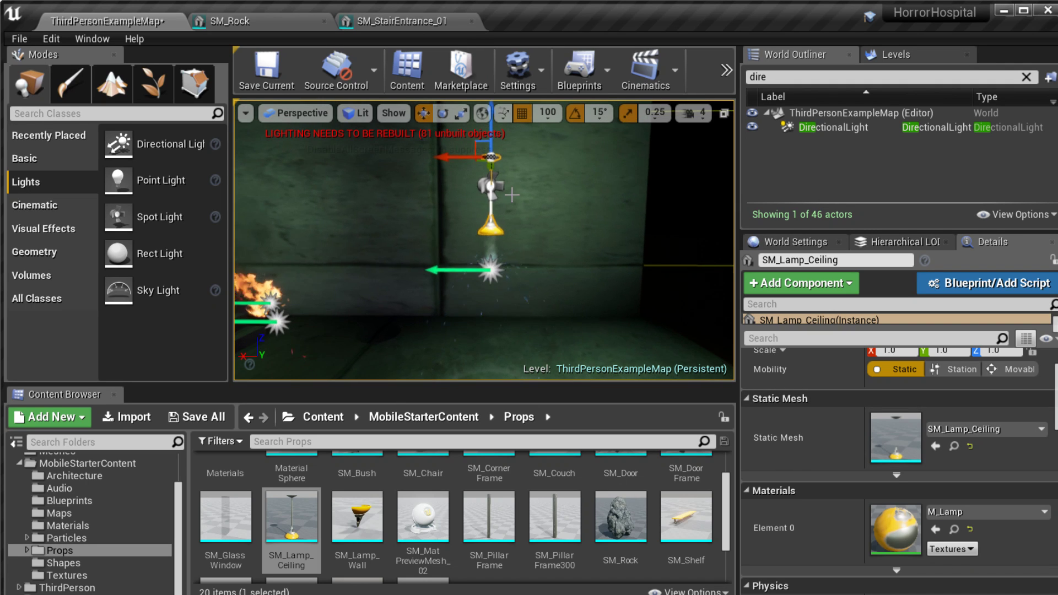
click(496, 186)
drag(489, 165, 489, 224)
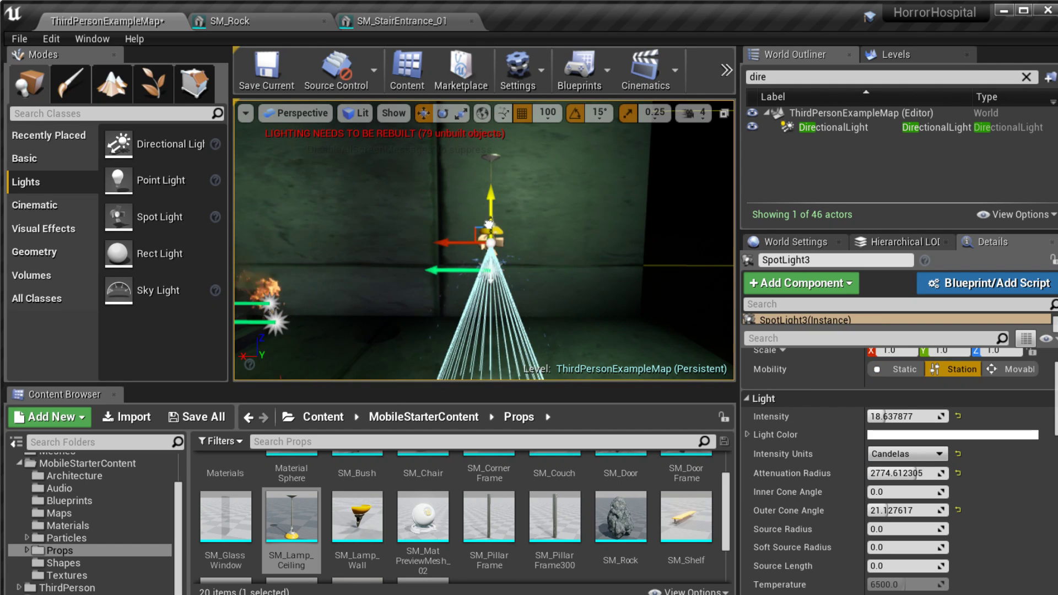
Set the position grid snap to 10 and raise the sparks effect to the underside of the ceiling lamp.
click(547, 284)
scroll(548, 284, up, 2)
click(496, 279)
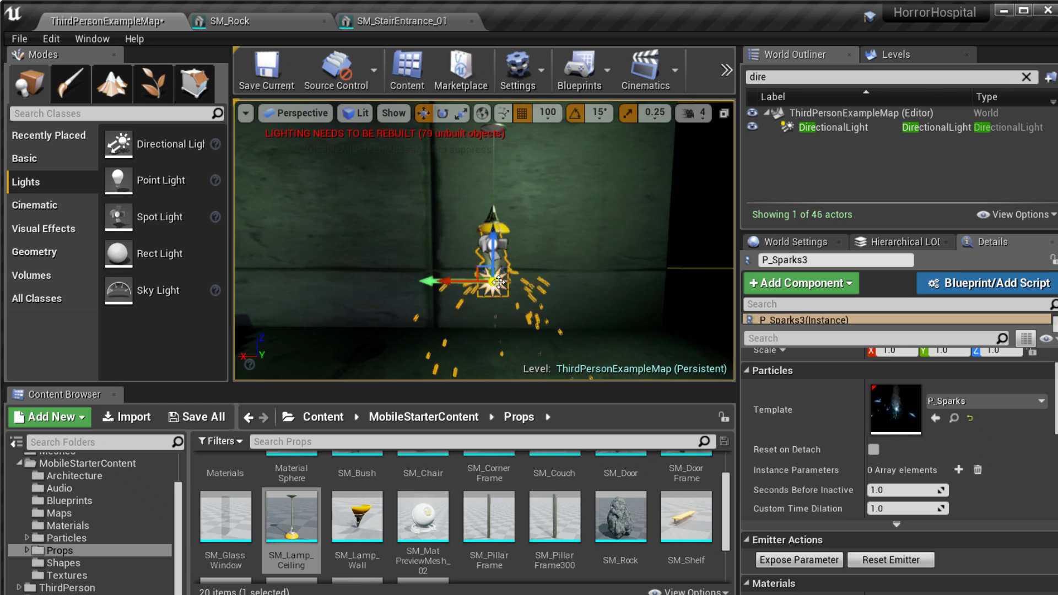
click(566, 176)
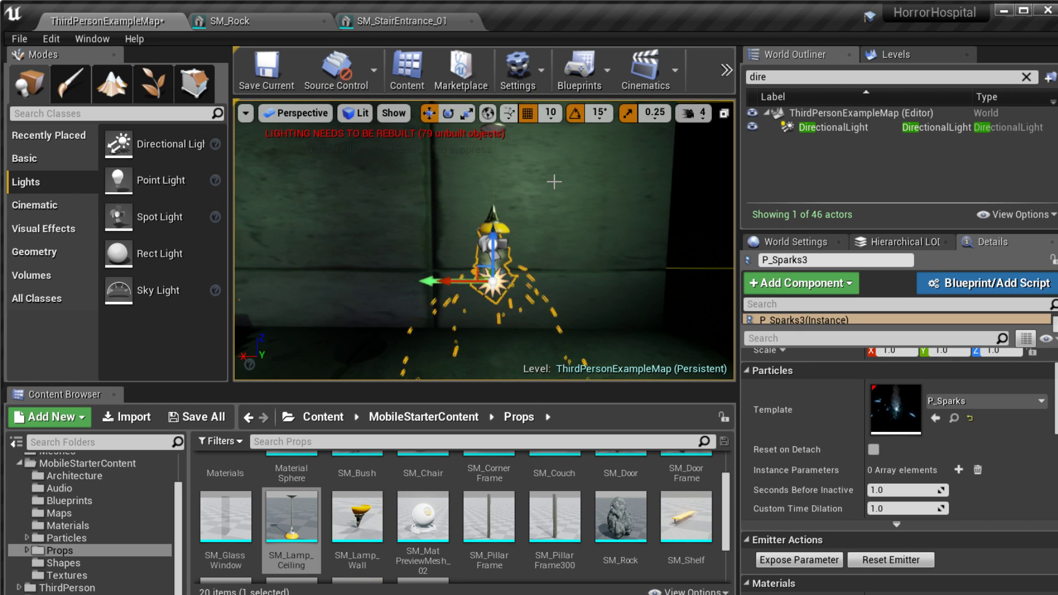
drag(492, 250, 493, 214)
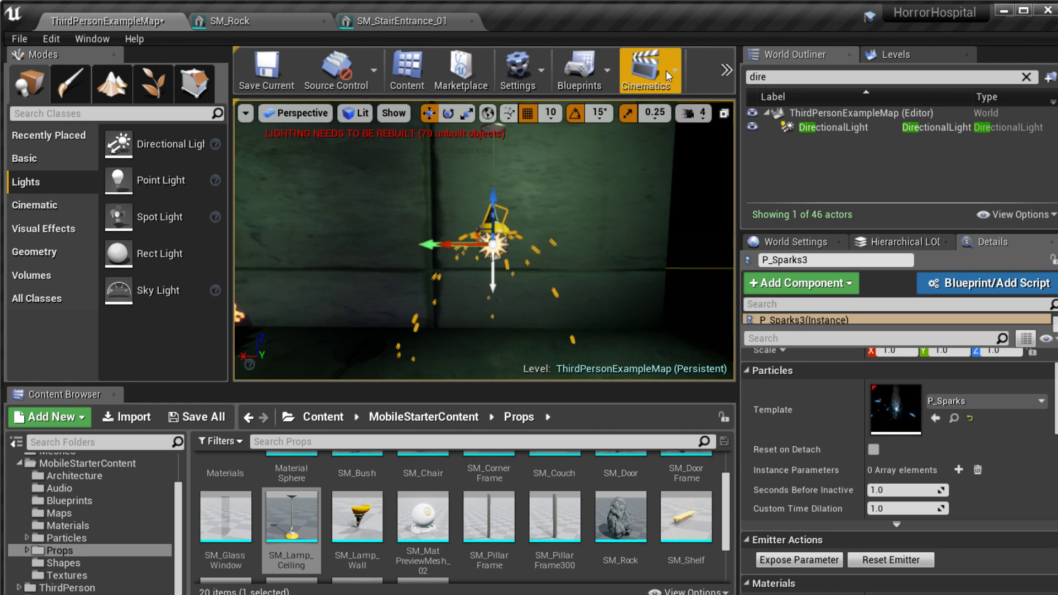
Narrow the Modes panel to reveal the play controls, and run a short play session of the level.
drag(230, 205, 147, 205)
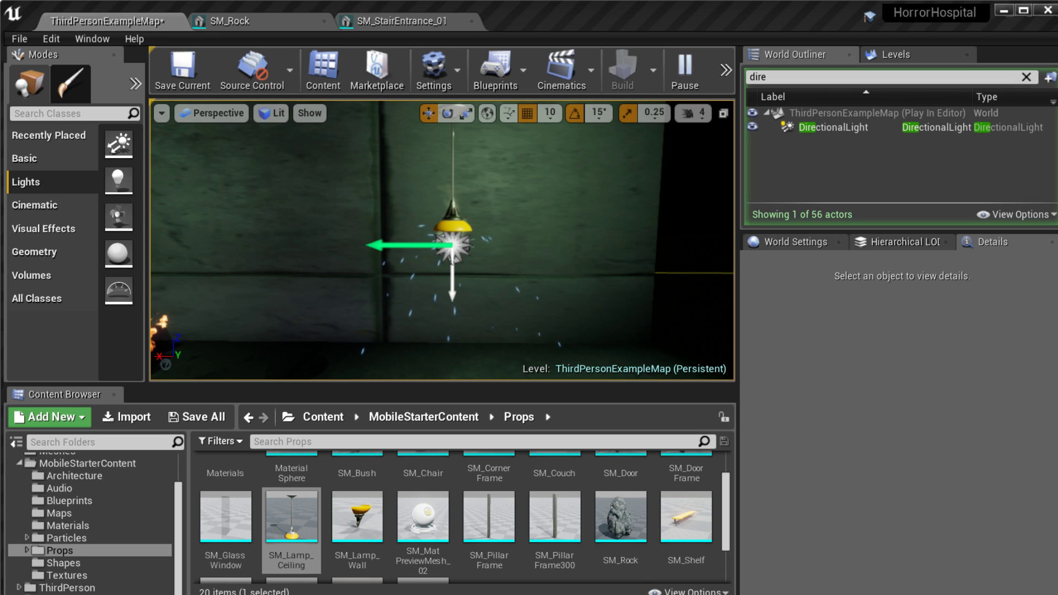
key(Escape)
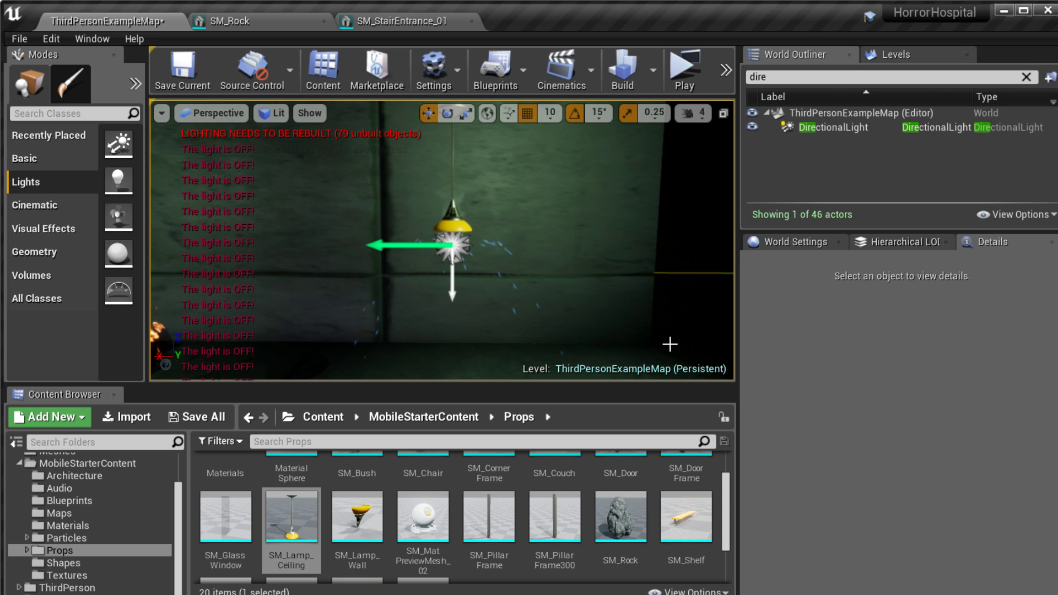
key(s)
right_drag(467, 247, 473, 287)
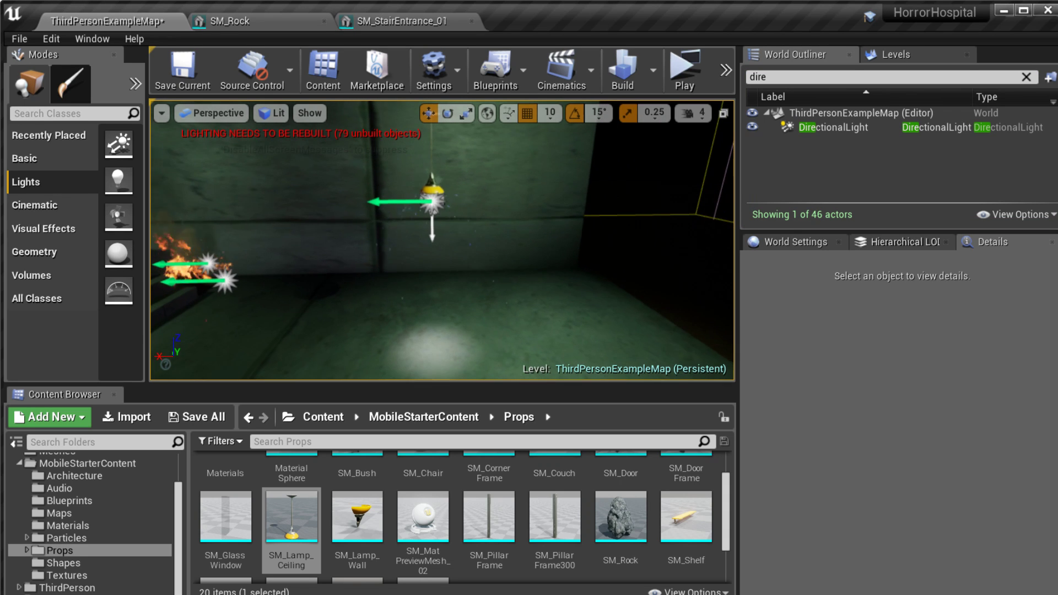
Look over the whole room from other angles and examine the remaining meshes in the Props folder.
click(435, 202)
right_drag(435, 202, 248, 232)
key(w)
right_drag(442, 240, 474, 248)
click(442, 241)
key(s)
scroll(513, 496, down, 3)
click(505, 545)
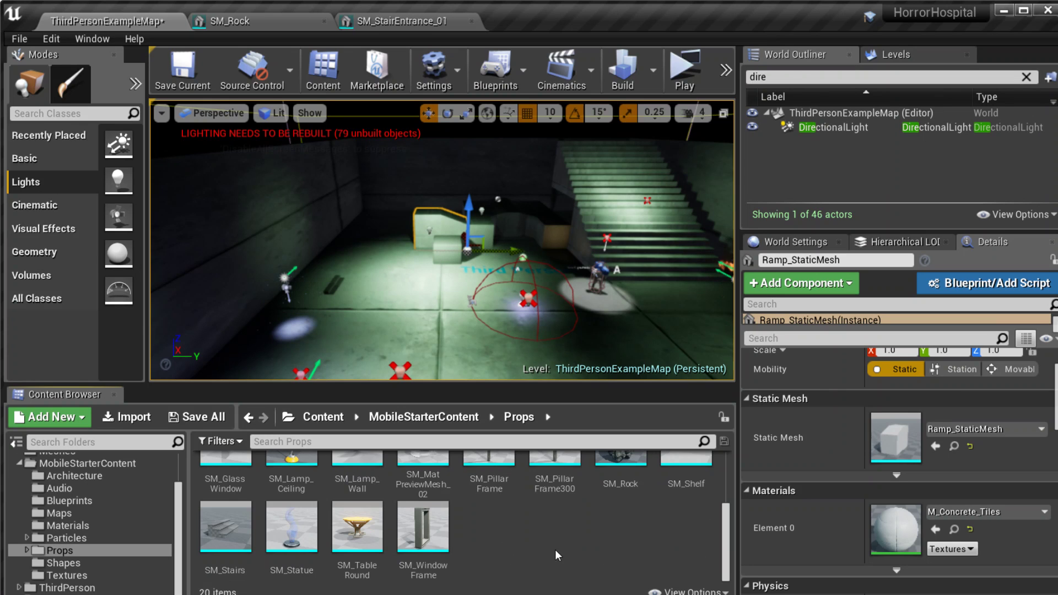
Place an SM_Rock mesh on the floor in front of the fire and smoke beside the stairs.
scroll(555, 548, up, 3)
right_drag(588, 523, 588, 546)
right_drag(518, 276, 620, 275)
key(w)
scroll(619, 481, down, 2)
drag(619, 474, 403, 342)
key(f)
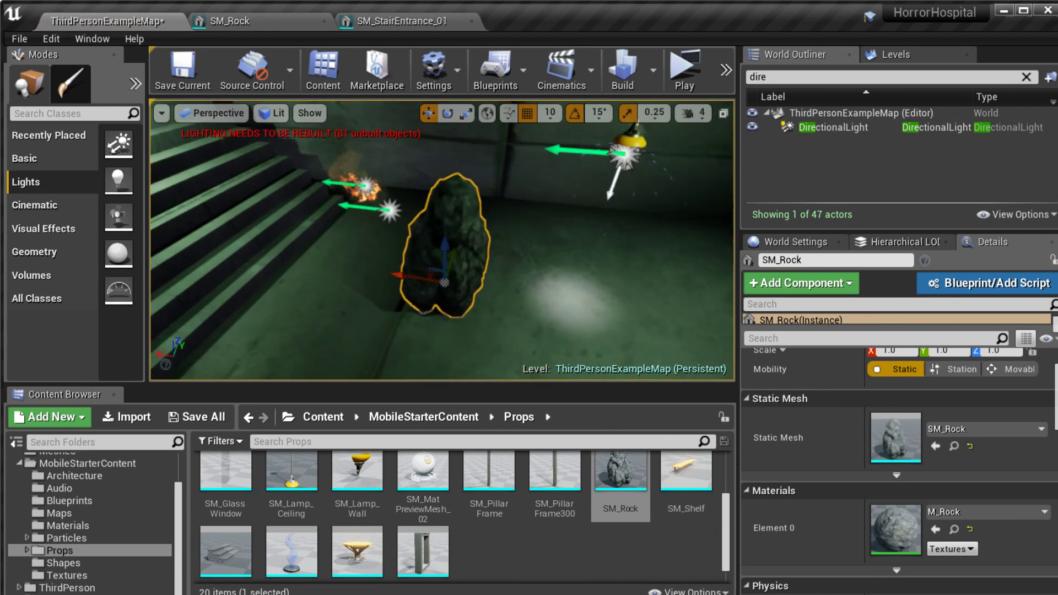
Scale the rock uniformly to 2.25.
key(r)
drag(446, 291, 594, 320)
click(594, 319)
mouse_move(595, 320)
right_down()
mouse_move(545, 303)
mouse_move(596, 325)
right_up()
click(545, 300)
right_drag(498, 279, 479, 279)
key(e)
key(w)
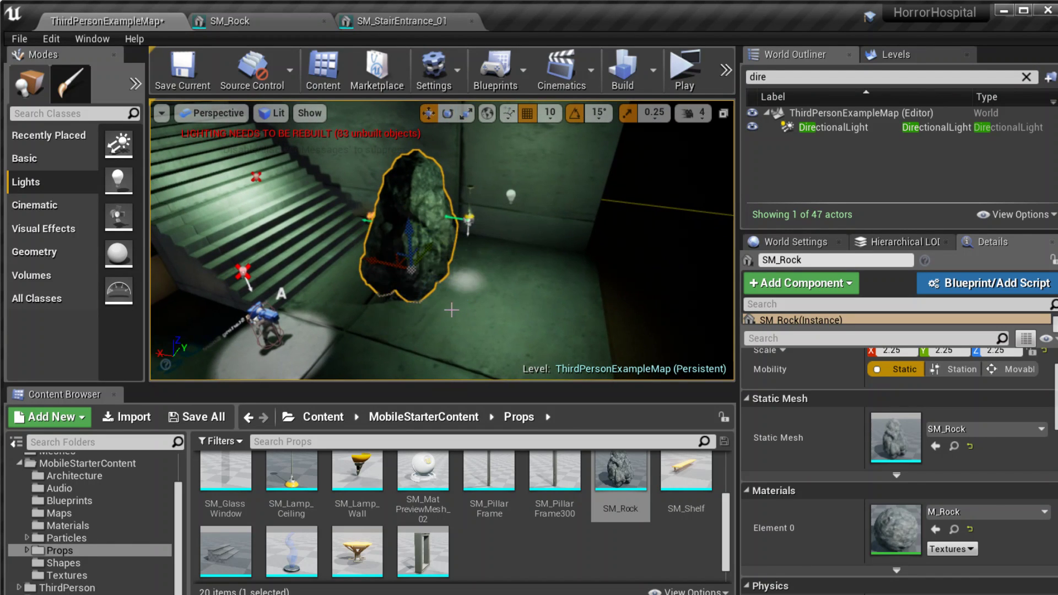
Rotate the enlarged rock so its broad side faces the room.
key(e)
drag(450, 309, 391, 317)
key(w)
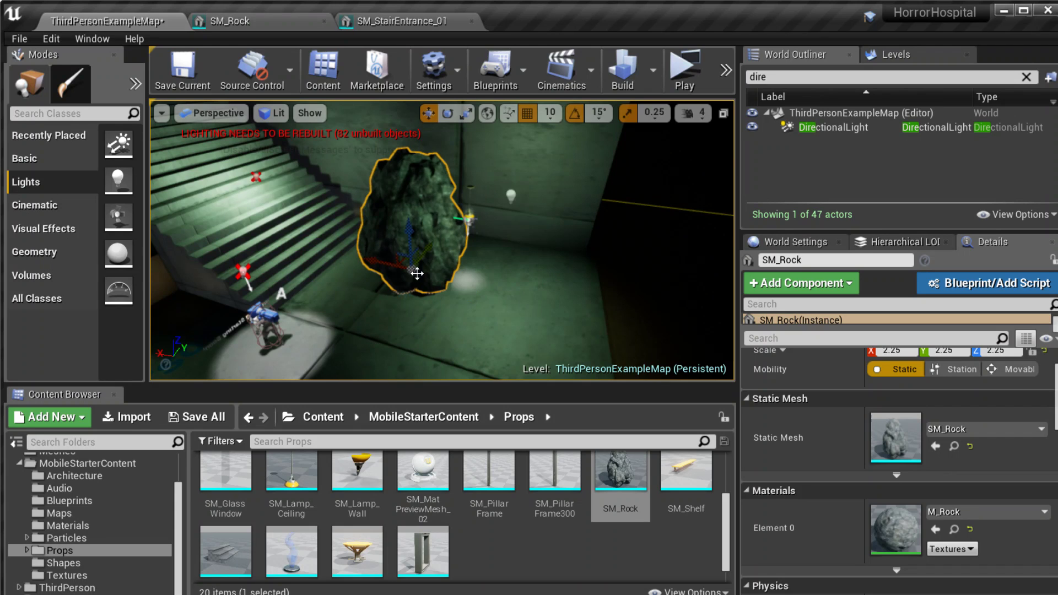
drag(448, 232, 420, 217)
key(w)
mouse_move(447, 222)
right_down()
mouse_move(461, 221)
mouse_move(448, 222)
right_up()
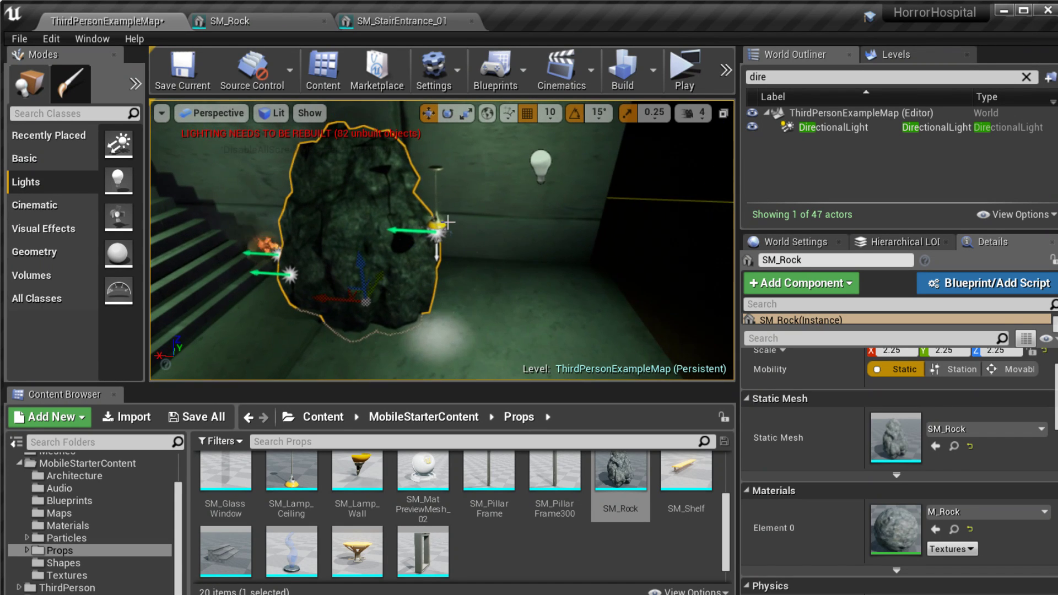
Delete the sparks effect, the ceiling lamp and its spot light next to the rock.
click(440, 222)
key(Delete)
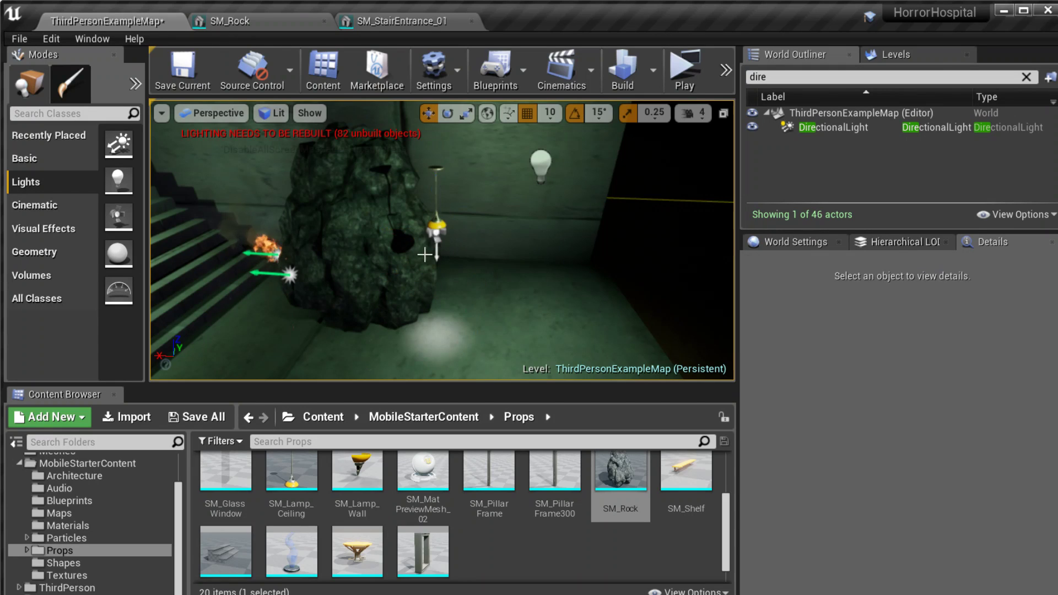
click(437, 229)
key(Delete)
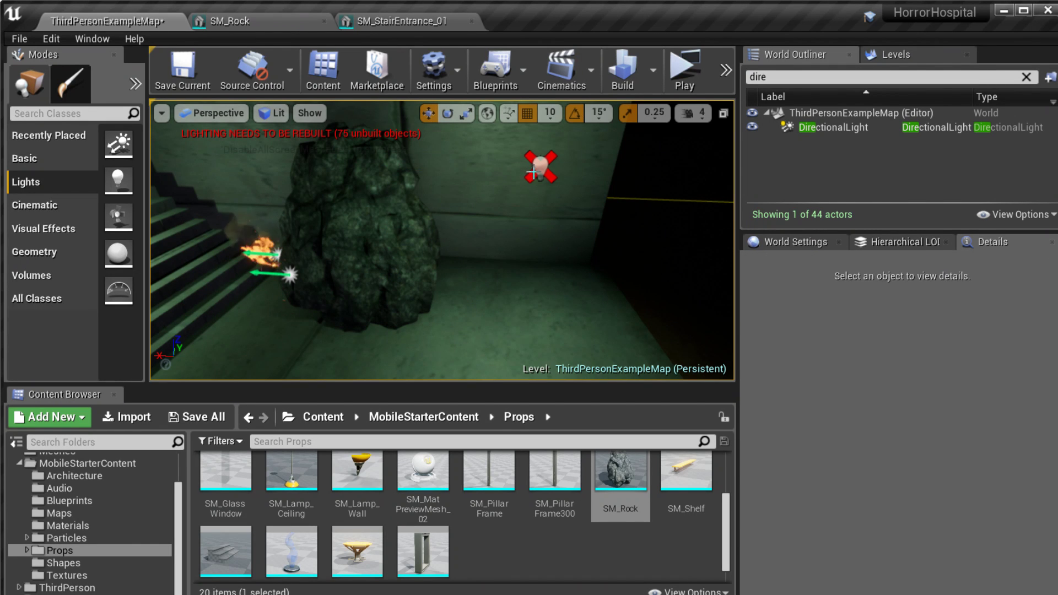
Move the large rock away from the fire and stairs, back against the wall near the room's corner.
click(534, 173)
click(433, 285)
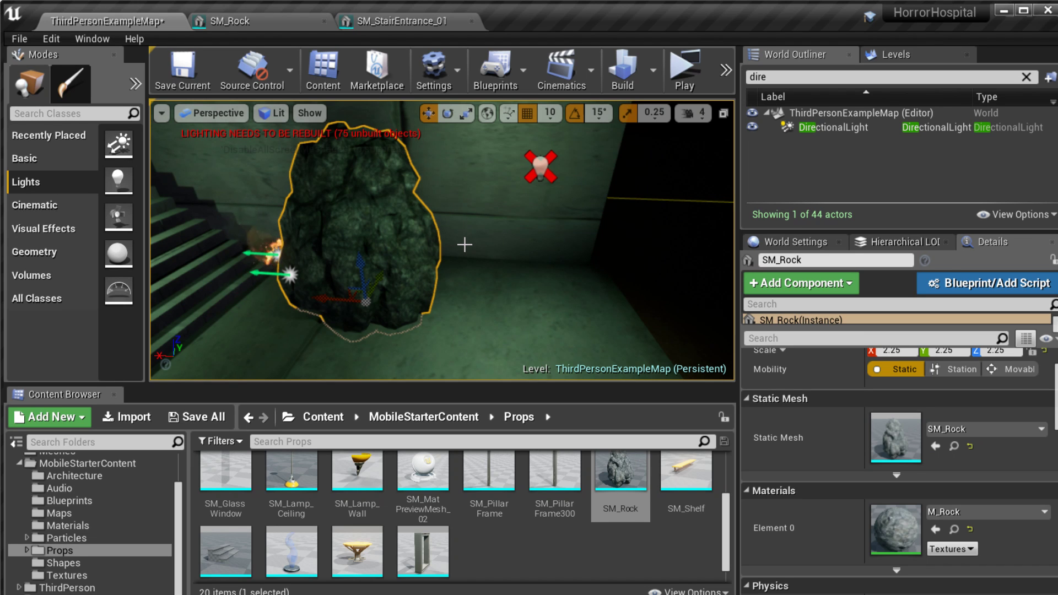
right_drag(390, 283, 370, 270)
key(e)
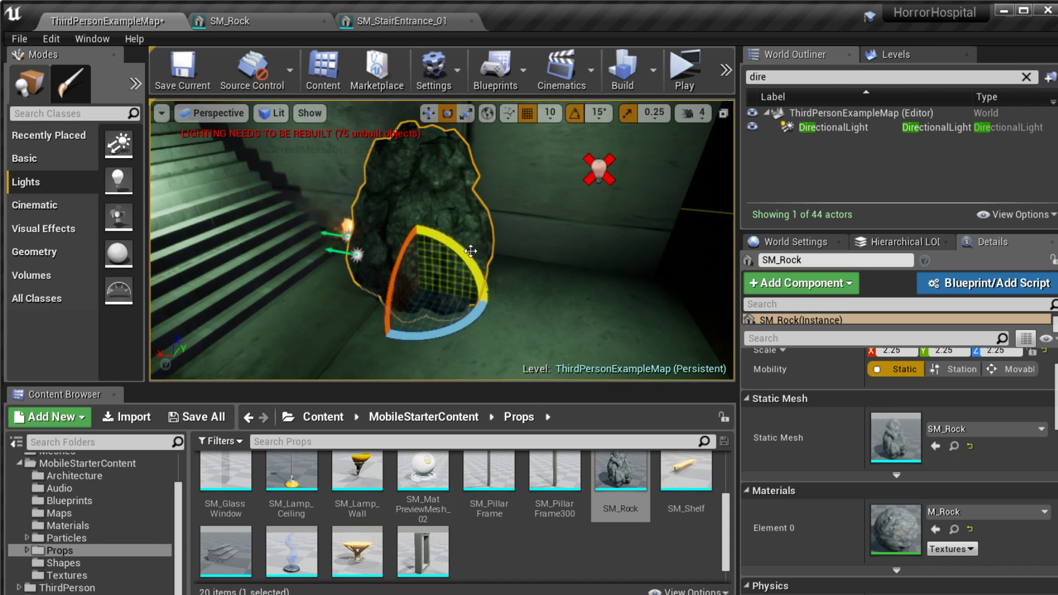
drag(393, 271, 441, 313)
key(a)
right_drag(450, 313, 453, 301)
key(w)
drag(396, 280, 481, 251)
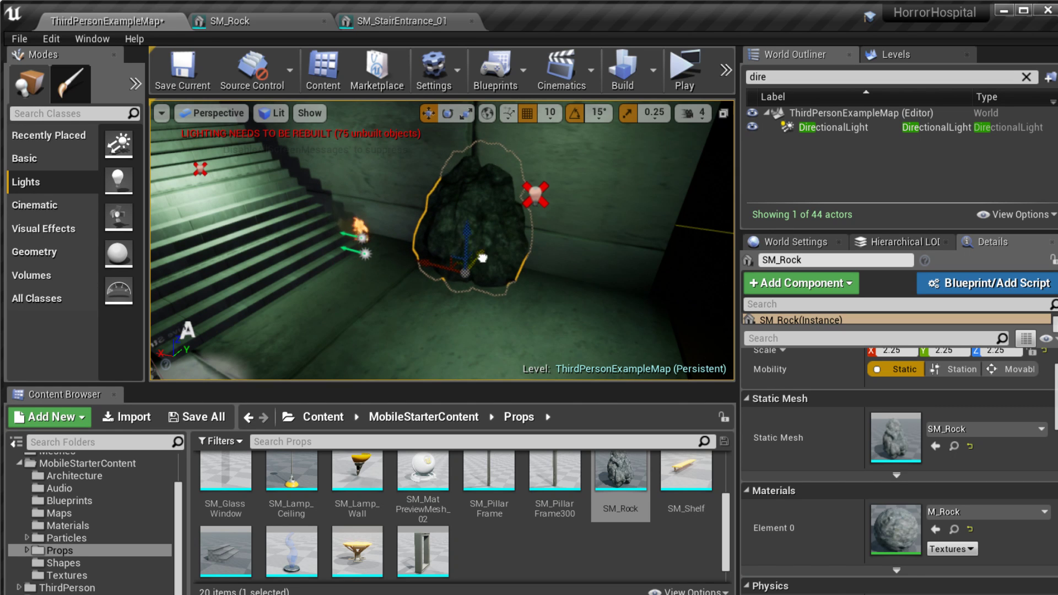
drag(482, 258, 476, 265)
right_drag(394, 290, 432, 351)
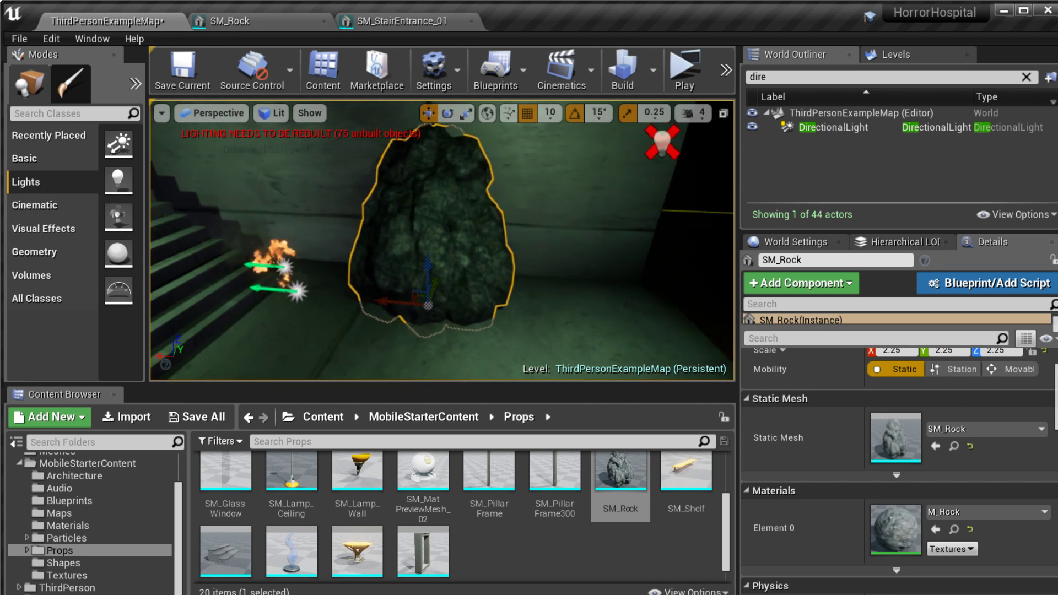
Maximize the viewport and duplicate the large rock, placing the copy beside it along the wall.
key(F11)
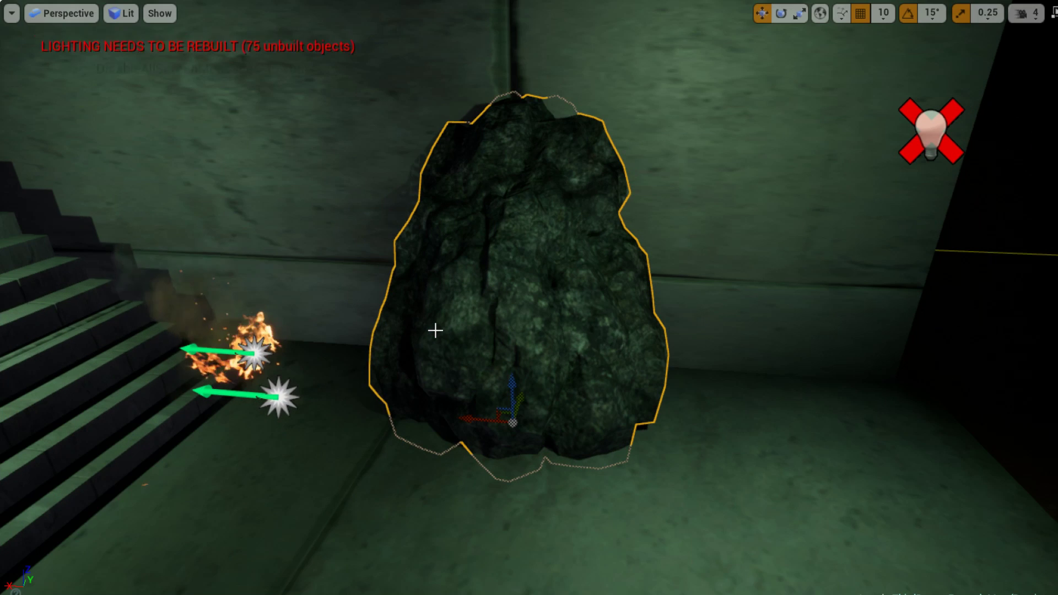
right_drag(652, 348, 671, 356)
mouse_move(441, 401)
right_down()
mouse_move(459, 392)
mouse_move(441, 401)
right_up()
alt+drag(365, 420, 619, 421)
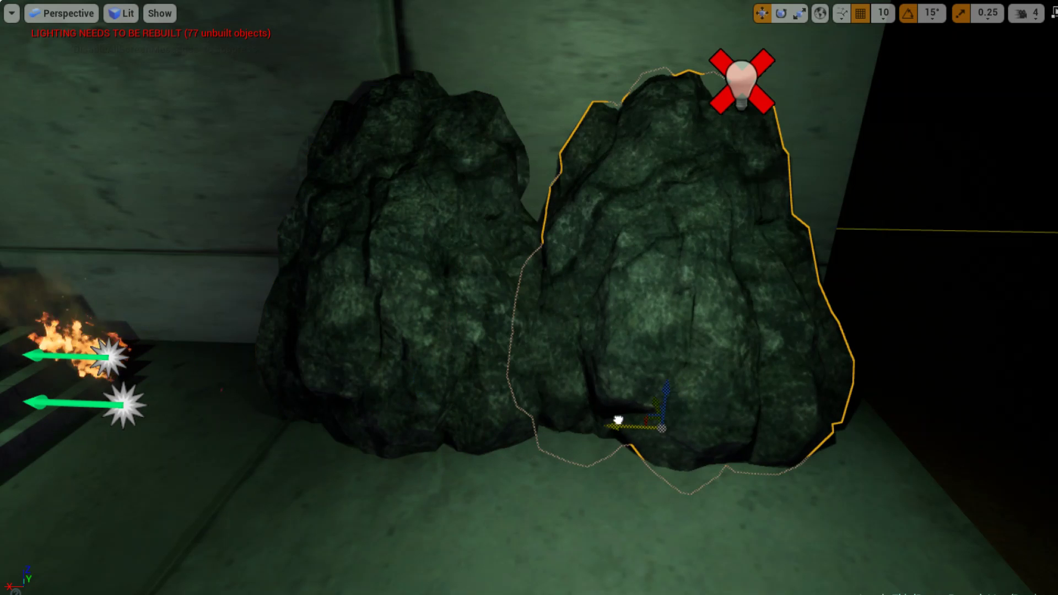
Tilt the rock copy over against the original and lower it slightly into the floor.
key(e)
drag(668, 372, 733, 357)
key(r)
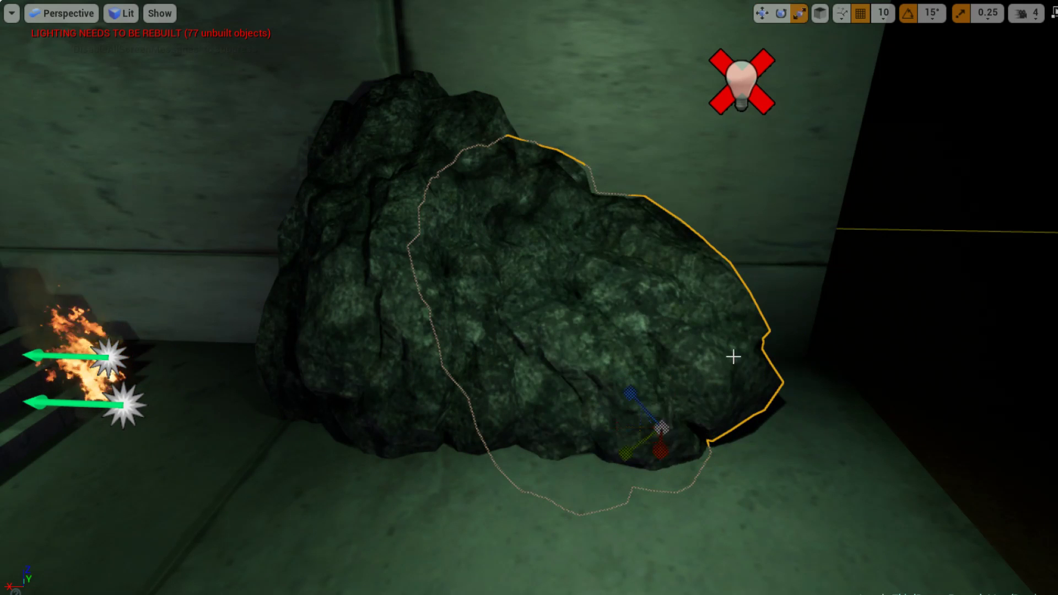
key(r)
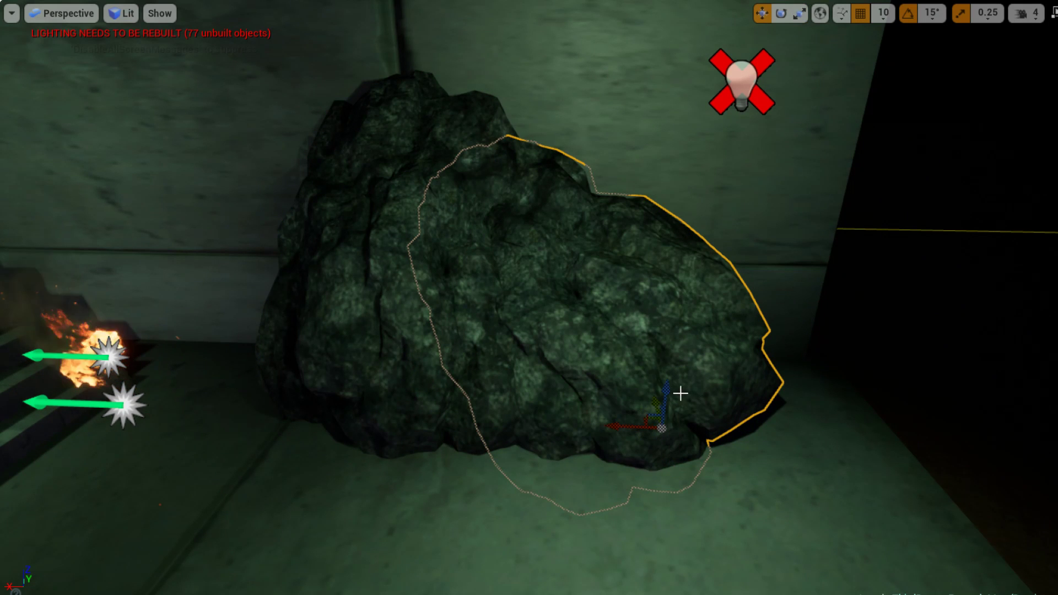
drag(668, 390, 665, 424)
right_drag(625, 455, 625, 454)
key(d)
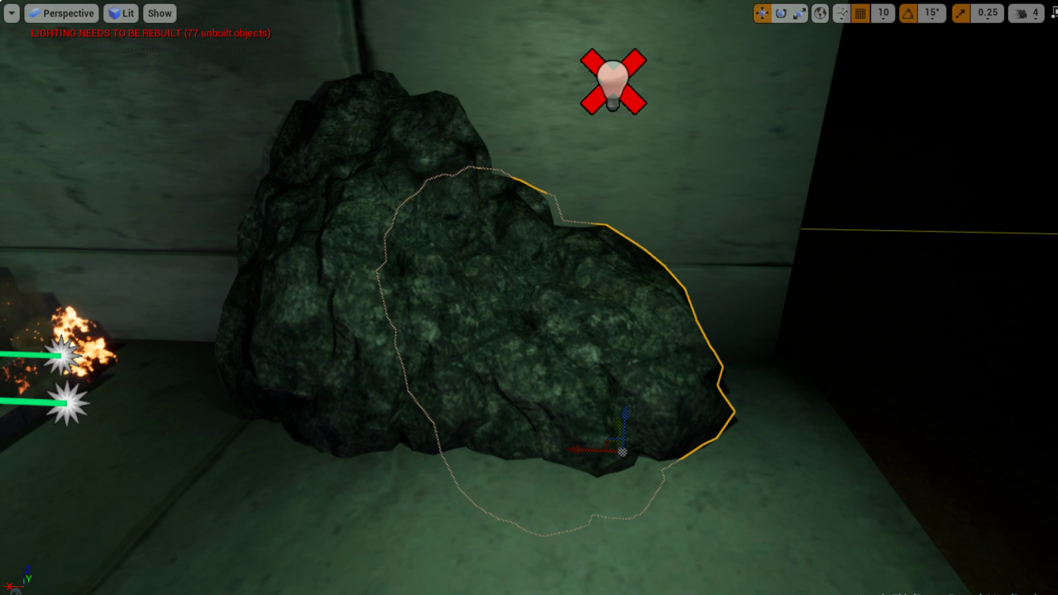
Duplicate the tilted rock in the direction of the stairs and stretch the copy larger.
alt+drag(591, 449, 427, 456)
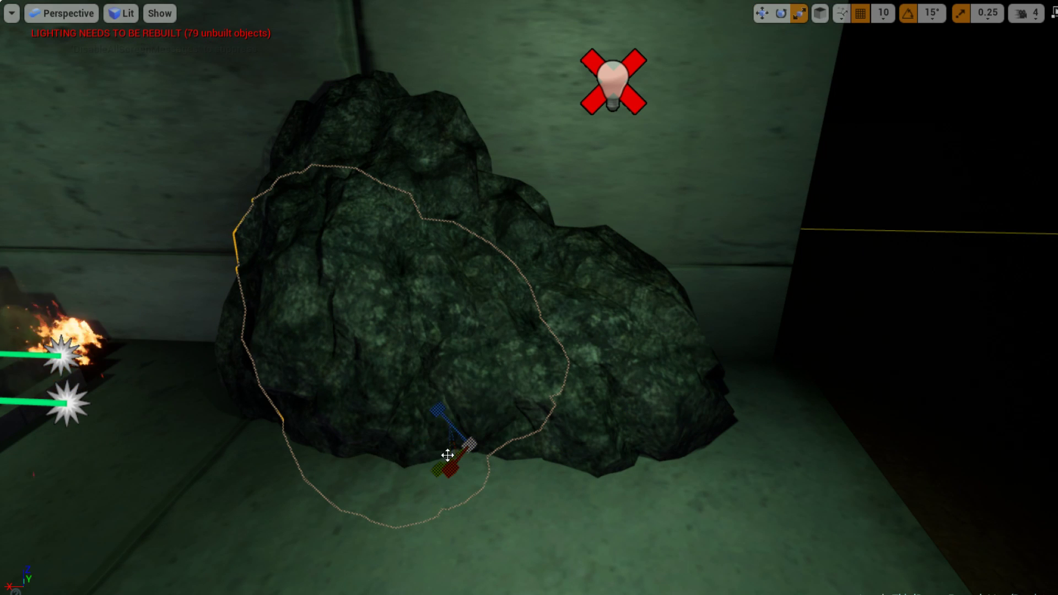
drag(446, 412, 406, 403)
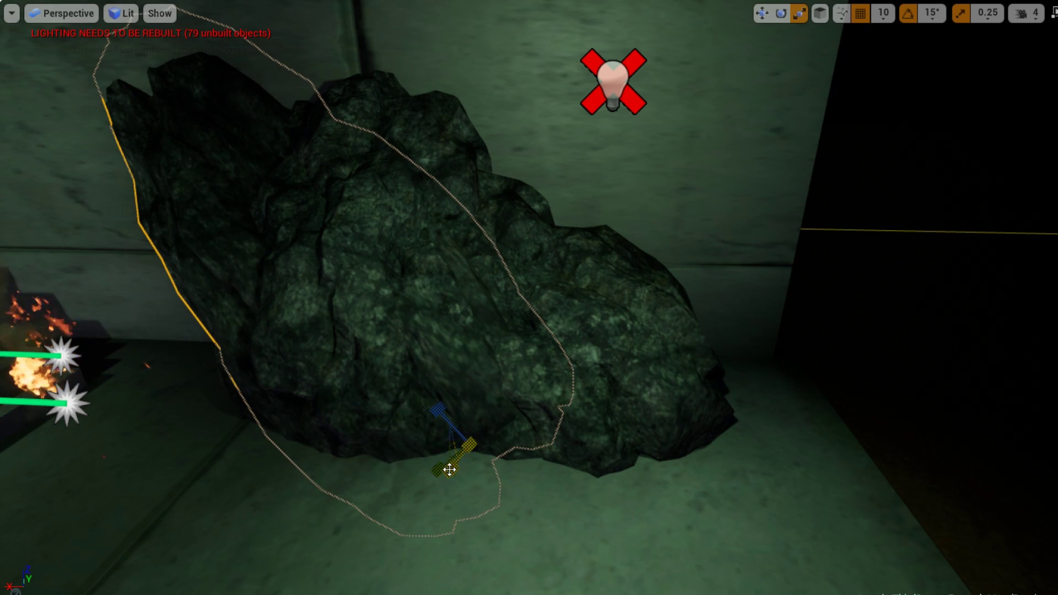
drag(449, 470, 427, 466)
Rotate the stretched copy until it lies flat and move it onto the floor in front of the pile.
key(e)
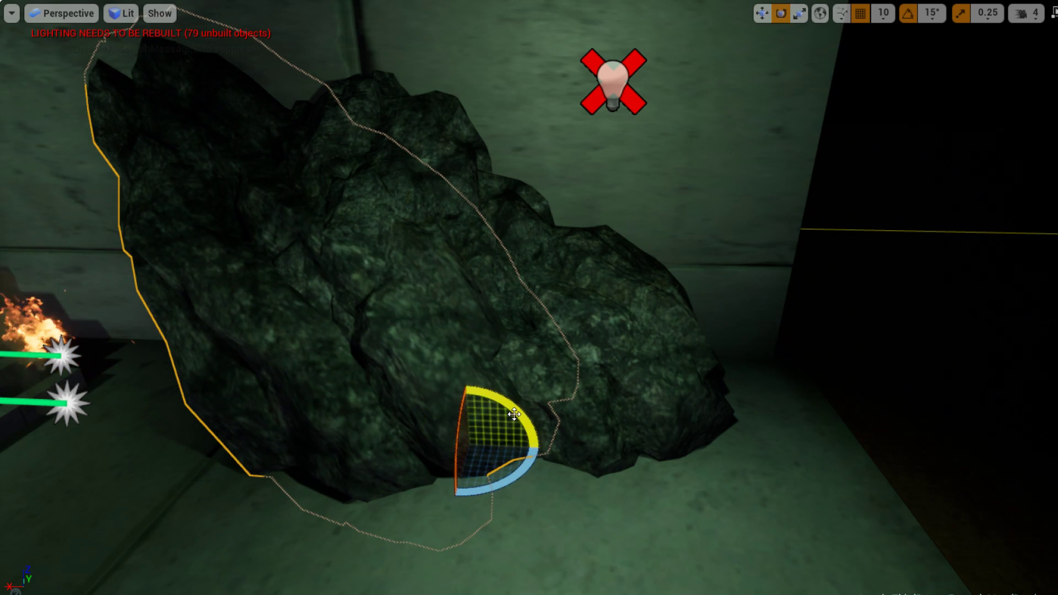
drag(515, 414, 491, 394)
drag(424, 485, 425, 485)
key(w)
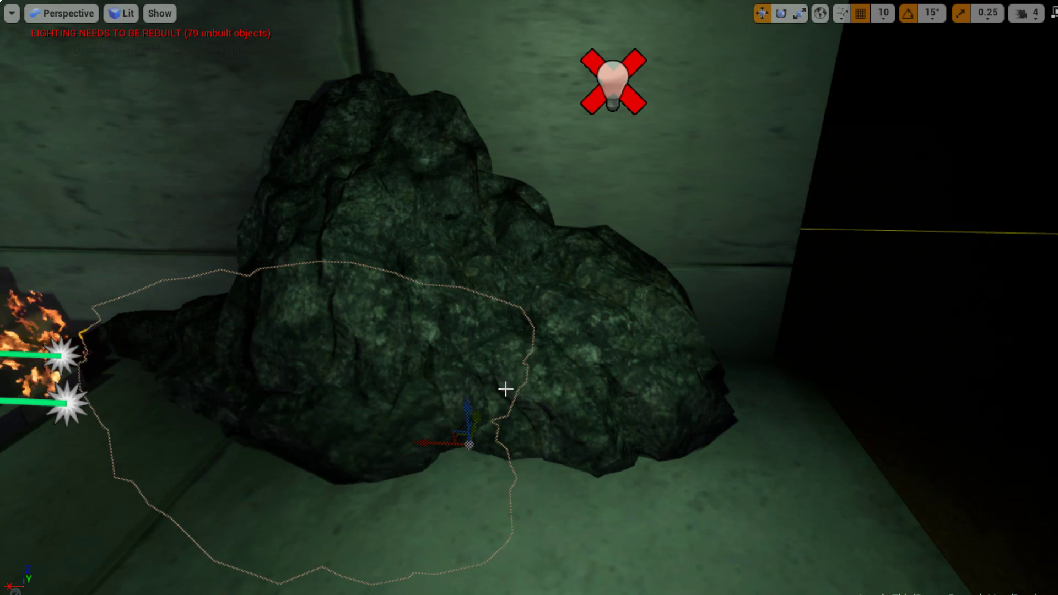
alt+drag(482, 420, 672, 364)
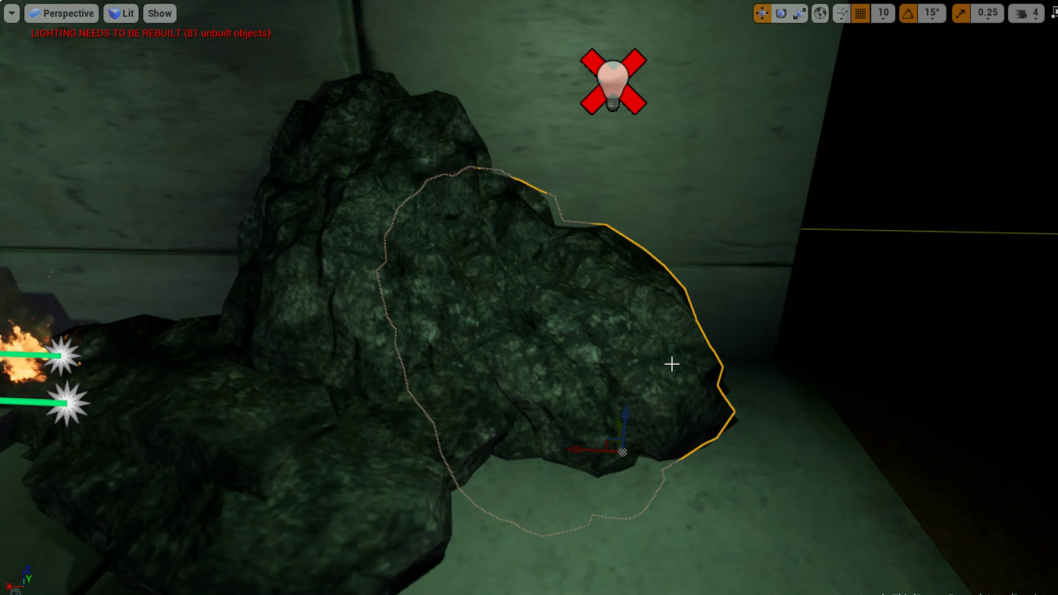
Make an upright rotated copy of the tilted rock farthest from the stairs and scale it narrower and shorter.
key(e)
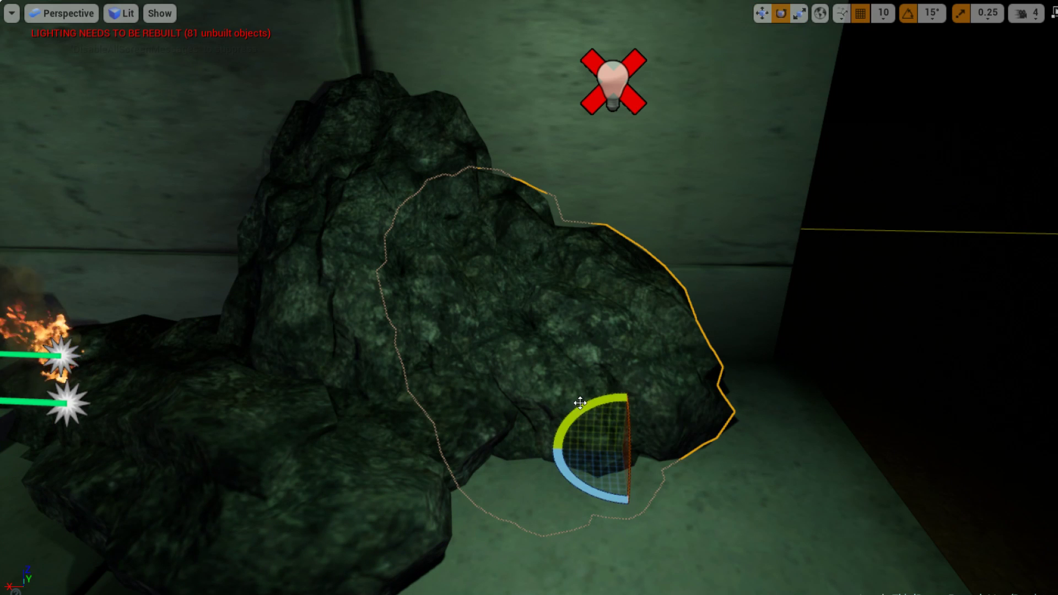
alt+drag(634, 430, 647, 440)
key(r)
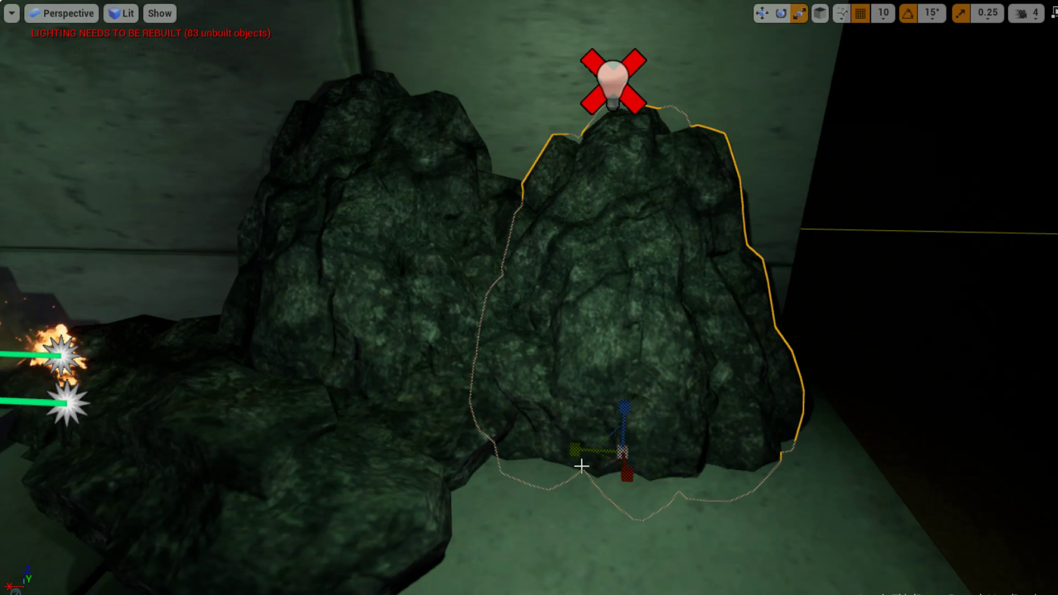
drag(575, 450, 611, 450)
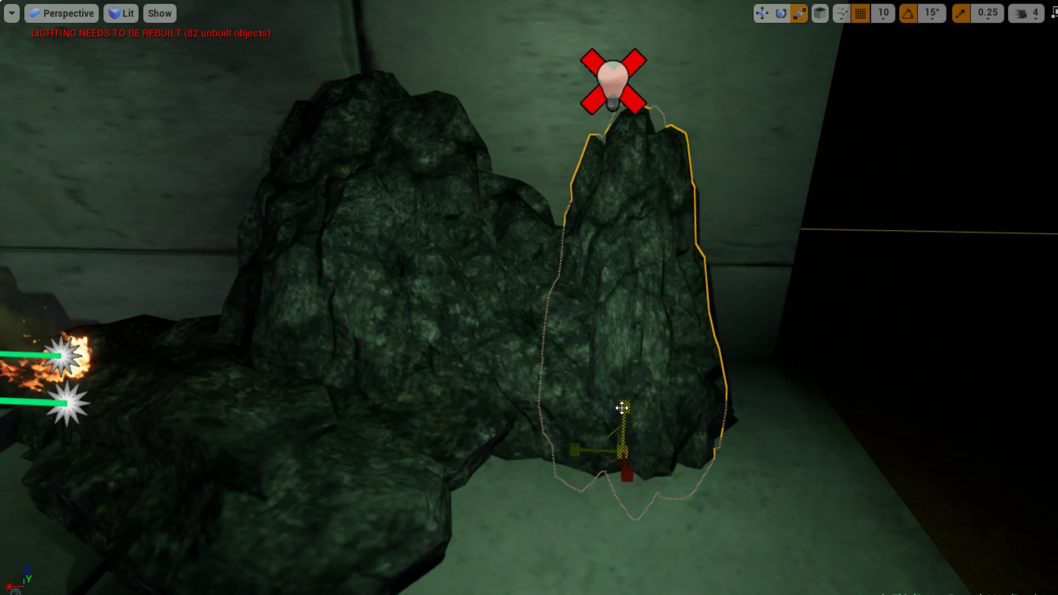
drag(622, 408, 626, 434)
Duplicate the narrowed rock and raise the copy to form a second peak on the pile.
mouse_move(646, 437)
right_down()
mouse_move(556, 468)
mouse_move(600, 469)
mouse_move(658, 428)
right_up()
key(w)
drag(584, 397, 619, 281)
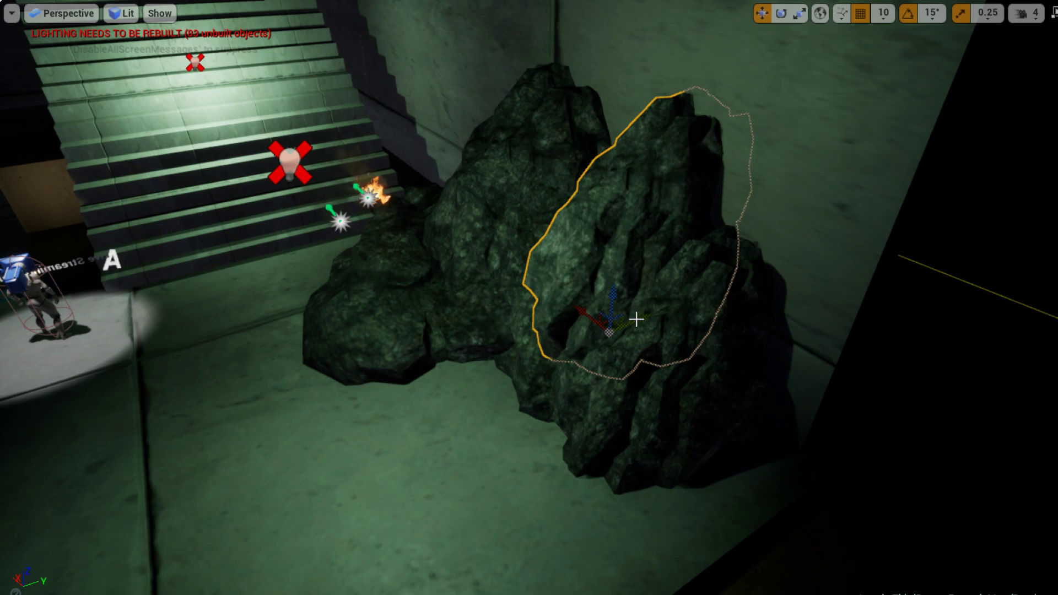
drag(636, 319, 665, 315)
right_drag(664, 315, 777, 298)
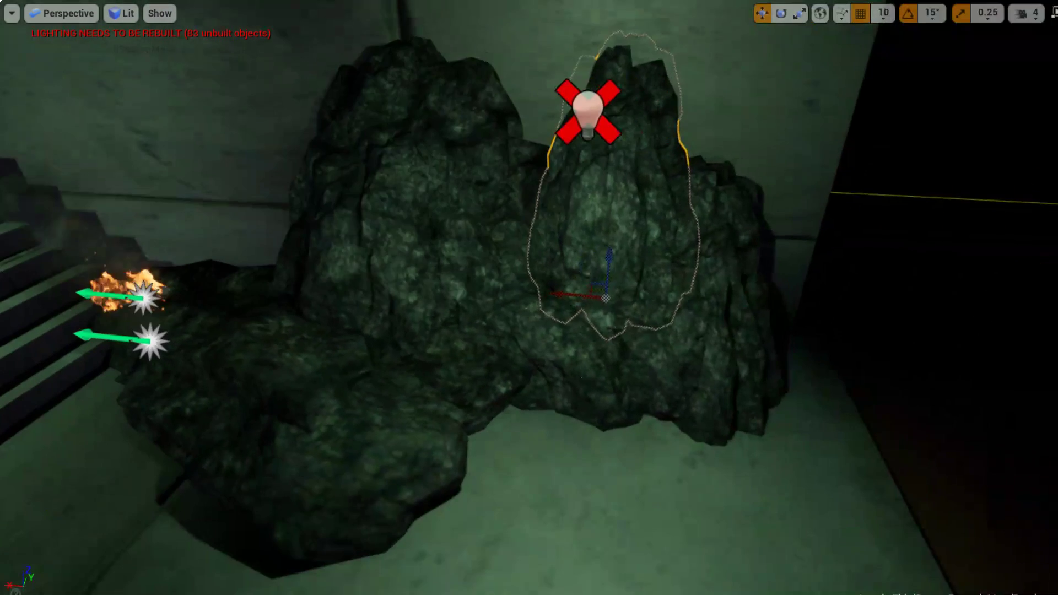
right_drag(695, 259, 689, 243)
Duplicate the large flat rock onto the open floor and scale the copy down to a small stone.
click(355, 434)
drag(415, 465, 661, 519)
key(r)
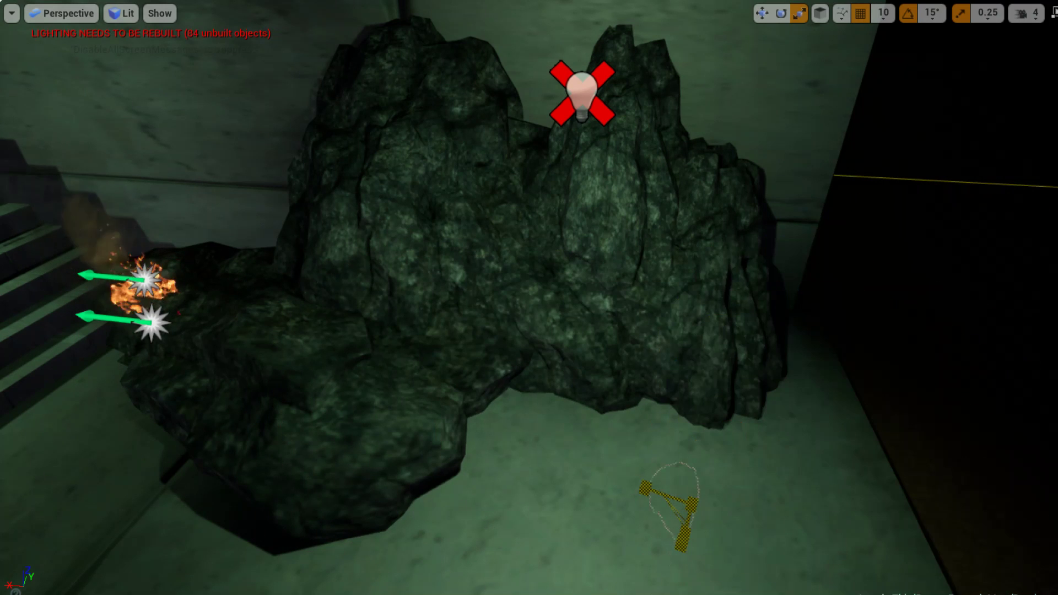
mouse_move(700, 482)
mouse_down()
mouse_move(683, 373)
mouse_move(696, 450)
mouse_move(715, 443)
mouse_move(696, 485)
mouse_up()
key(r)
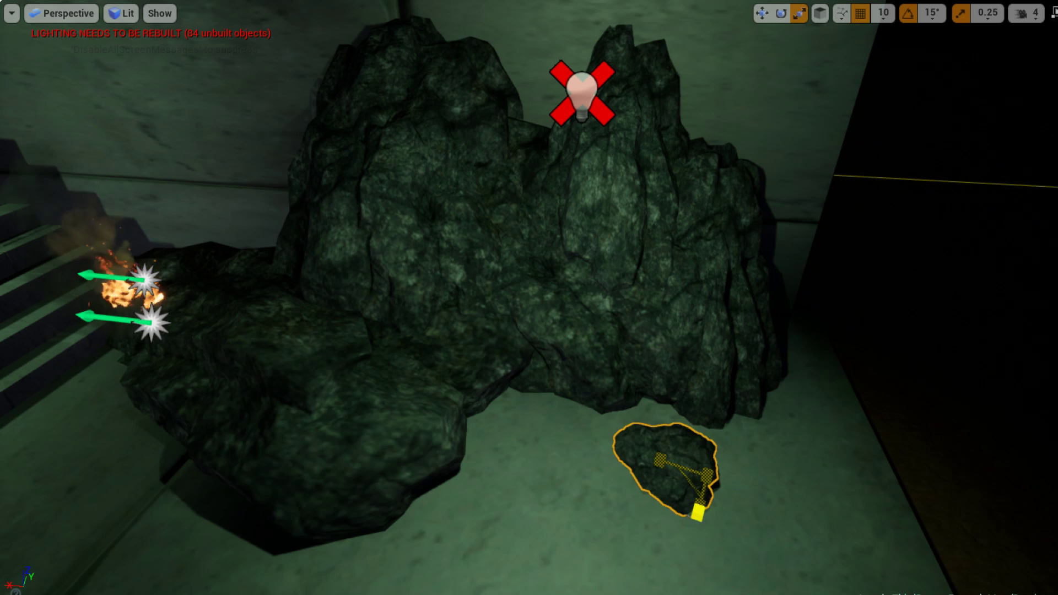
right_drag(707, 475, 720, 286)
Duplicate the small stone toward the flat rock and rotate the copy to a different angle.
key(w)
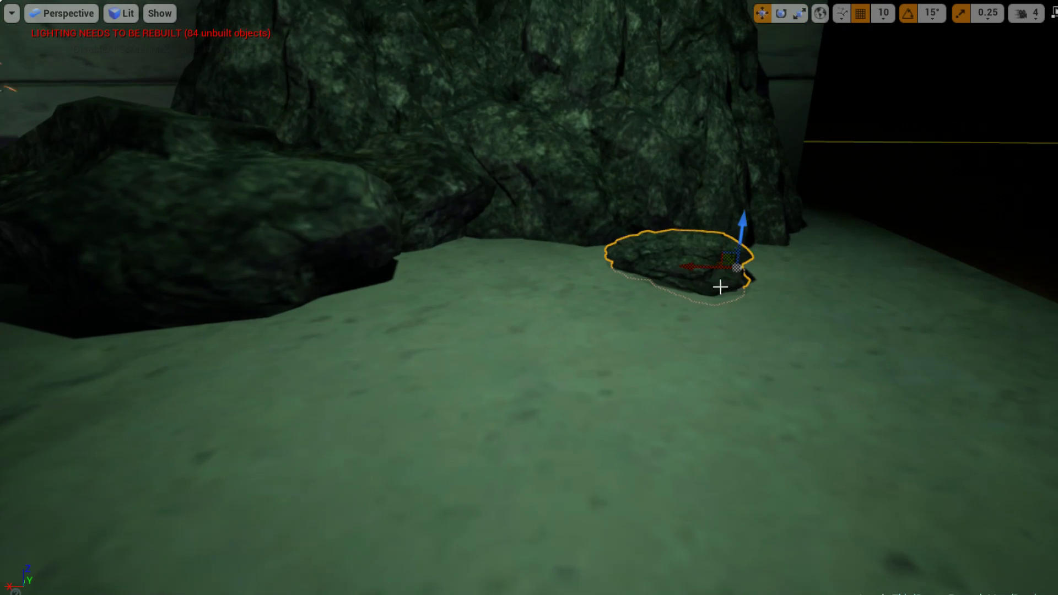
alt+drag(700, 270, 456, 279)
key(e)
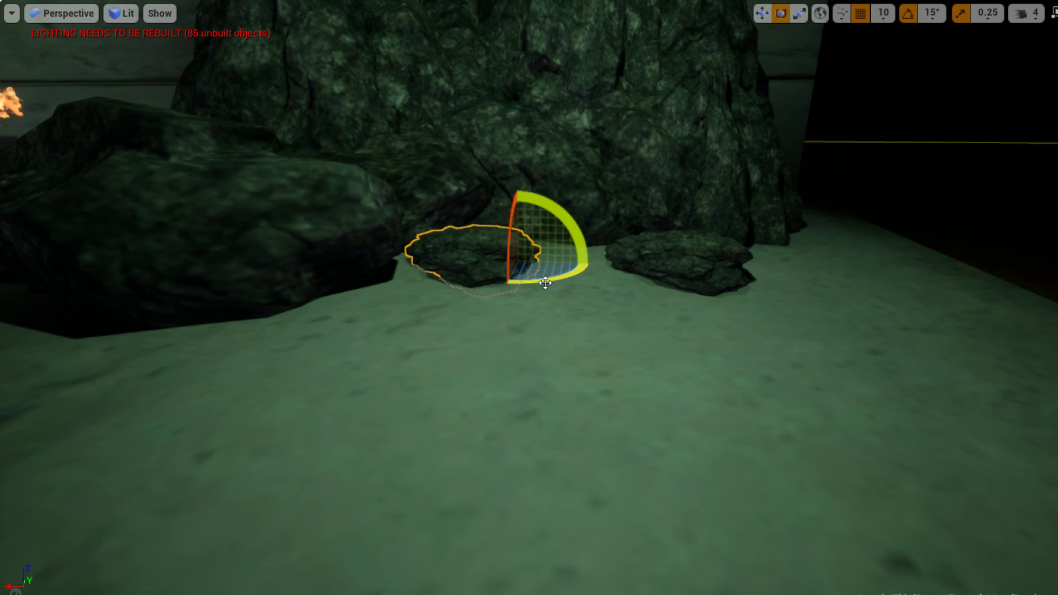
drag(545, 283, 575, 282)
Add a third small stone by copying the second, placing it farther forward on the floor and rotating it.
key(w)
key(e)
key(w)
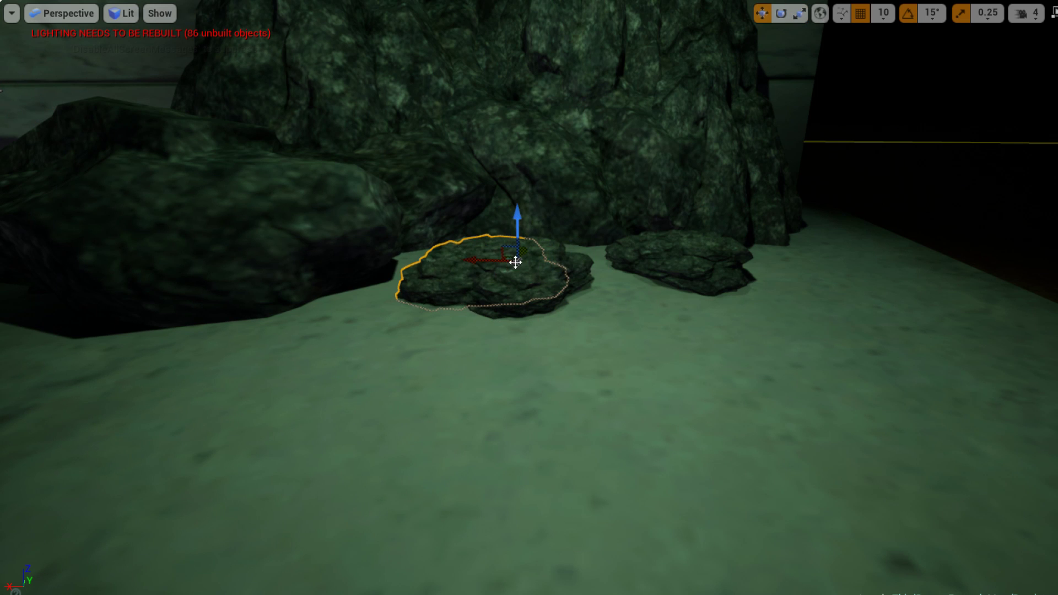
alt+drag(465, 264, 373, 274)
drag(423, 250, 433, 326)
key(e)
right_drag(404, 368, 377, 364)
Lower the large flat rock near the stairs into the floor and adjust its rotation.
key(s)
key(q)
click(365, 297)
drag(512, 353, 519, 392)
key(e)
right_drag(519, 392, 538, 386)
key(w)
key(q)
click(527, 131)
click(638, 323)
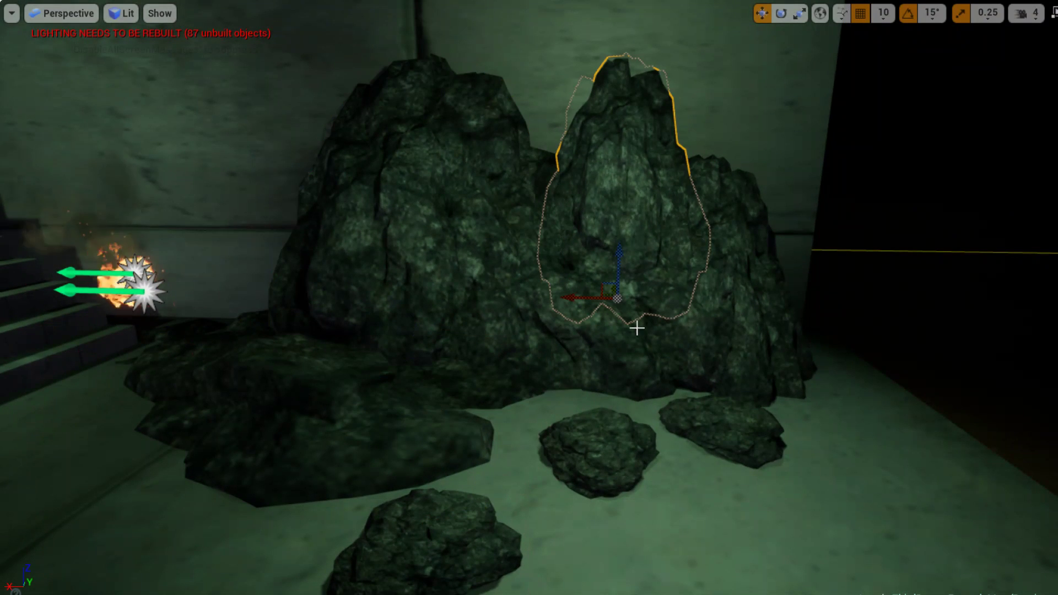
Duplicate the ridged end rock toward the dark opening, then rotate the copy and scale it down at the pile's end.
click(763, 323)
drag(654, 414, 771, 441)
key(e)
drag(721, 394, 887, 415)
key(w)
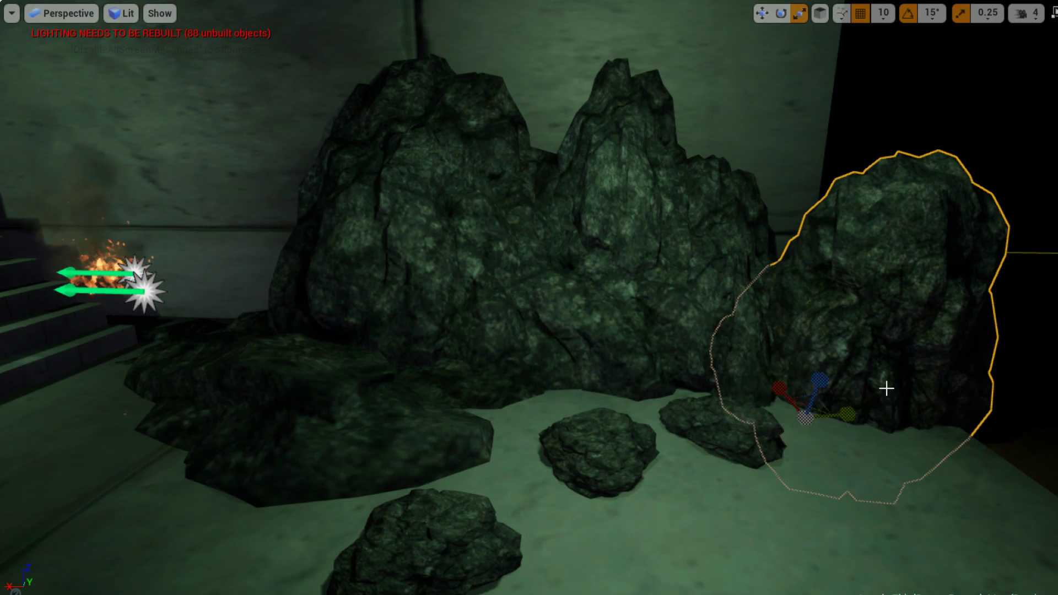
drag(810, 378, 812, 432)
key(w)
right_drag(812, 432, 768, 297)
click(812, 432)
click(791, 267)
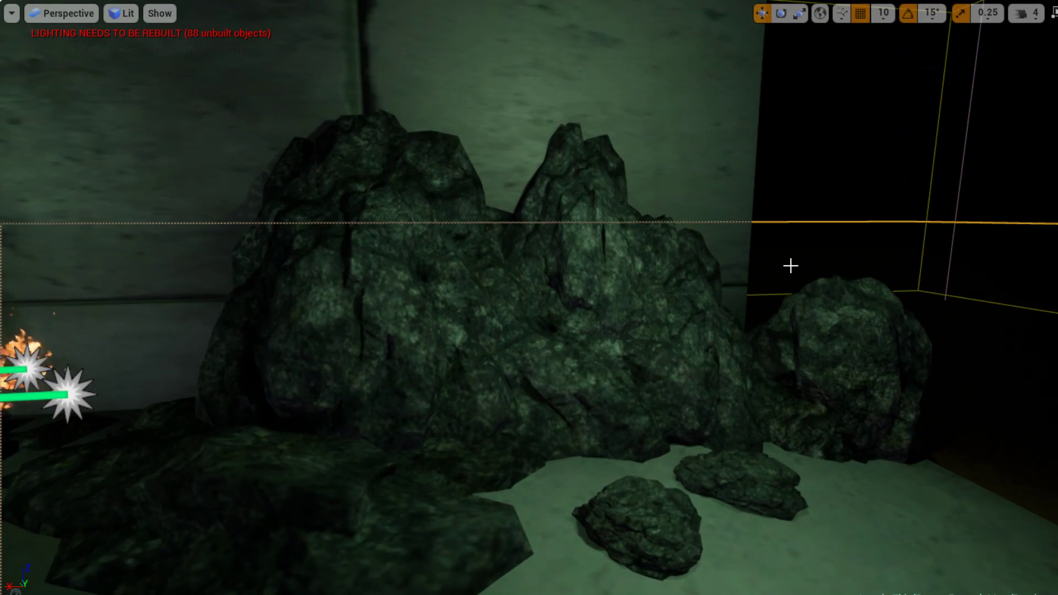
Examine the rock pile and loose stones from farther back in the room.
click(641, 136)
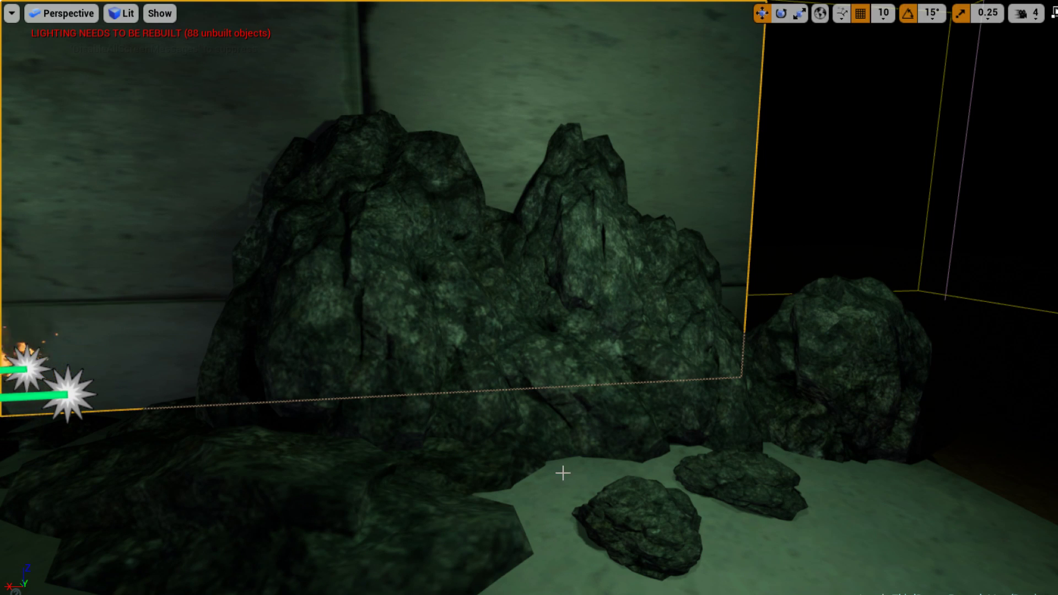
key(s)
right_drag(563, 473, 591, 461)
click(556, 430)
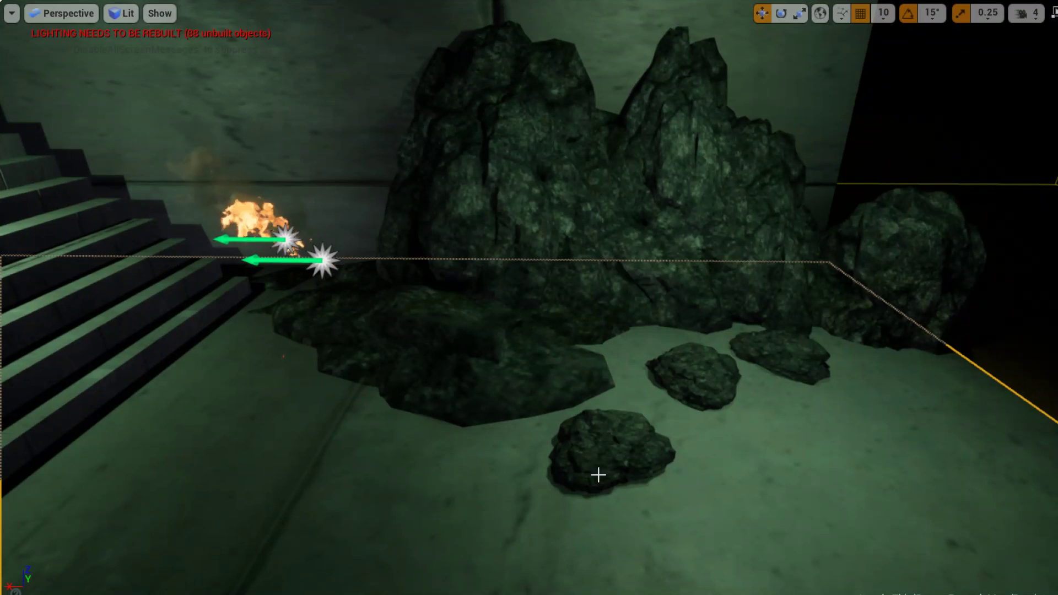
mouse_move(551, 368)
right_down()
mouse_move(537, 420)
mouse_move(584, 381)
mouse_move(571, 363)
mouse_move(550, 368)
right_up()
key(s)
key(w)
key(s)
key(w)
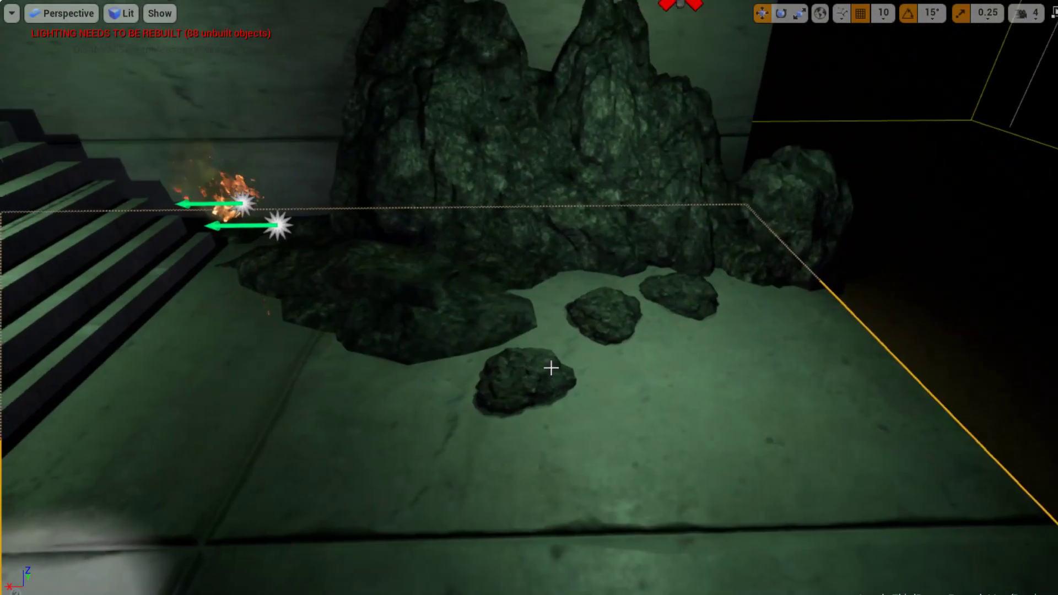
Select the large flat rock and cycle through its move, rotate and scale gizmos.
click(504, 315)
key(e)
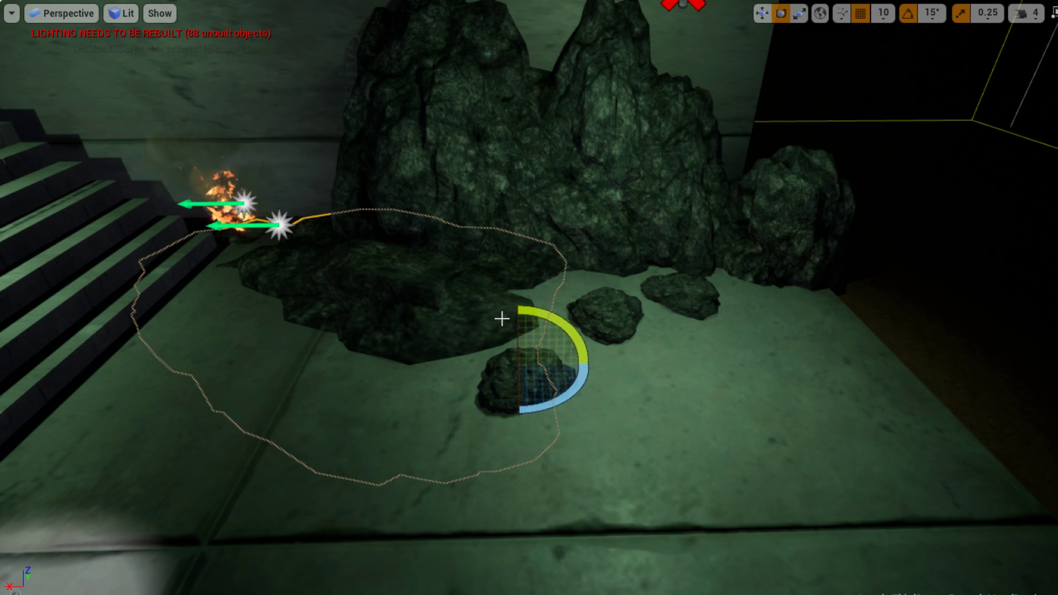
key(r)
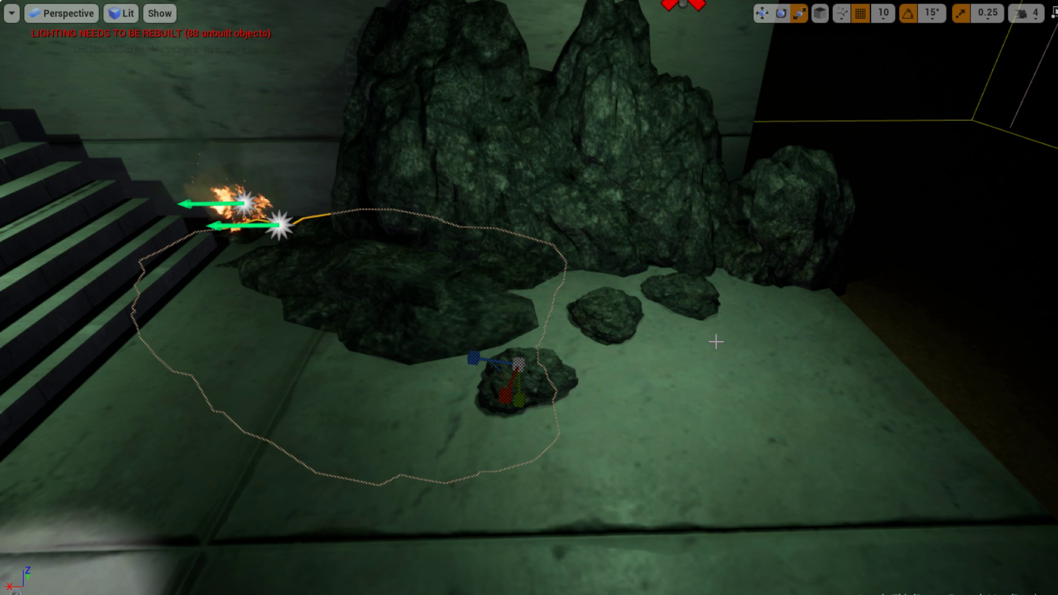
key(w)
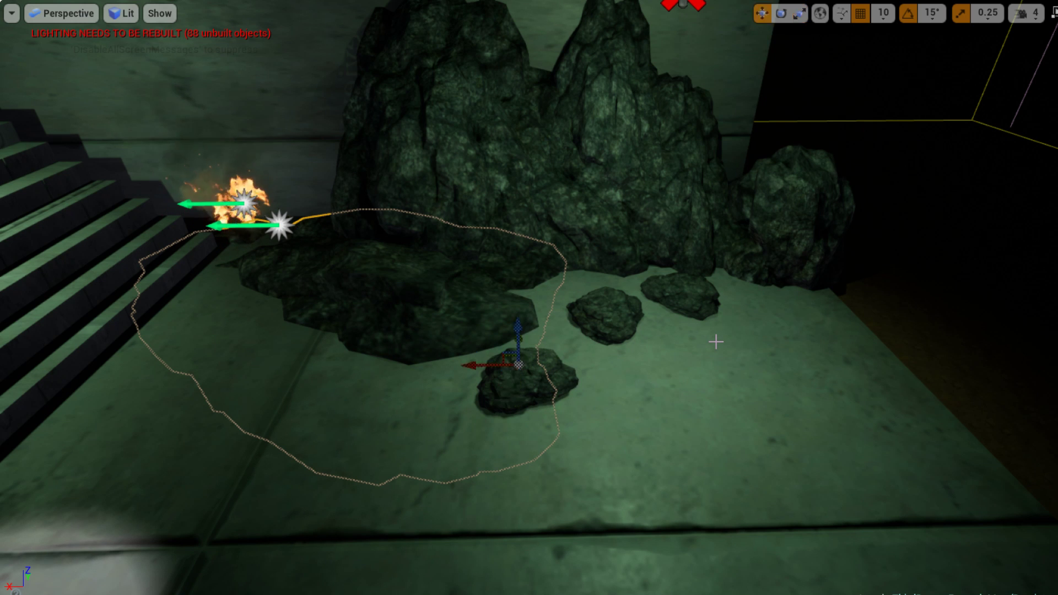
key(e)
key(w)
key(e)
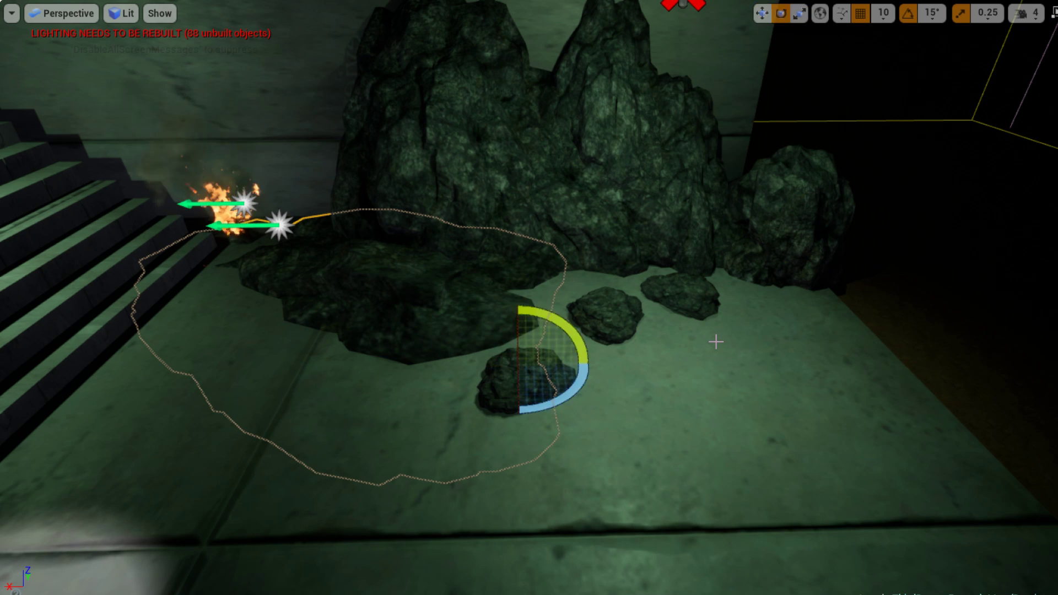
key(w)
key(e)
key(w)
key(e)
key(r)
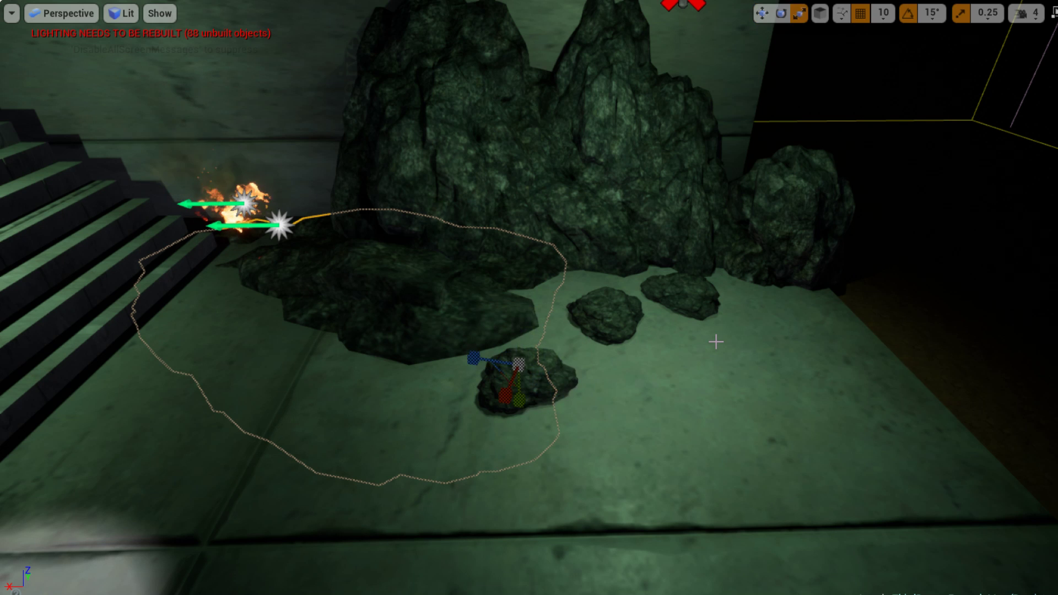
key(w)
key(e)
key(w)
key(r)
key(e)
key(w)
key(r)
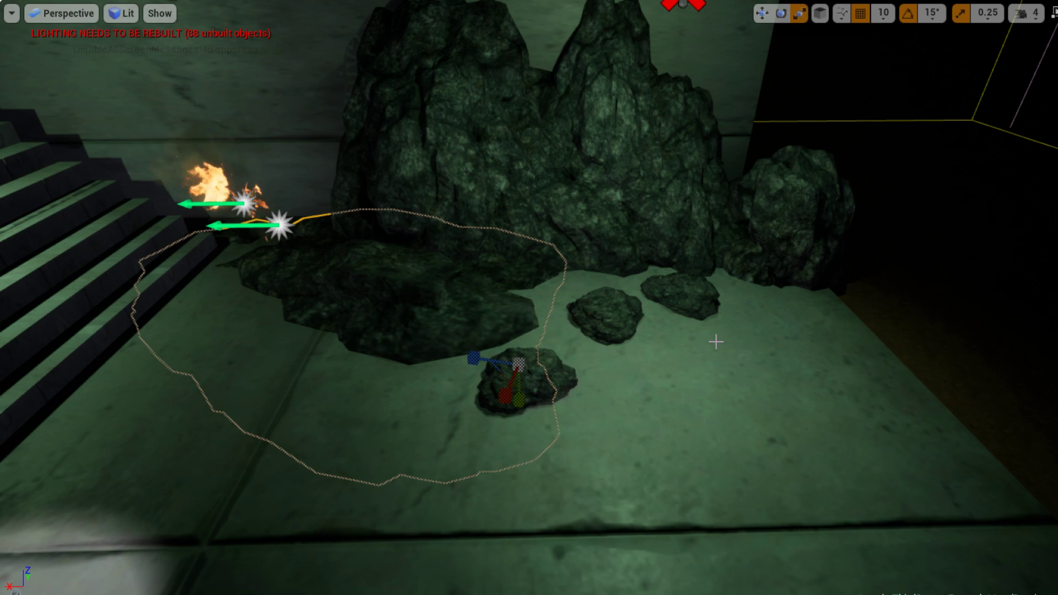
key(e)
key(w)
key(e)
key(r)
key(e)
key(w)
key(e)
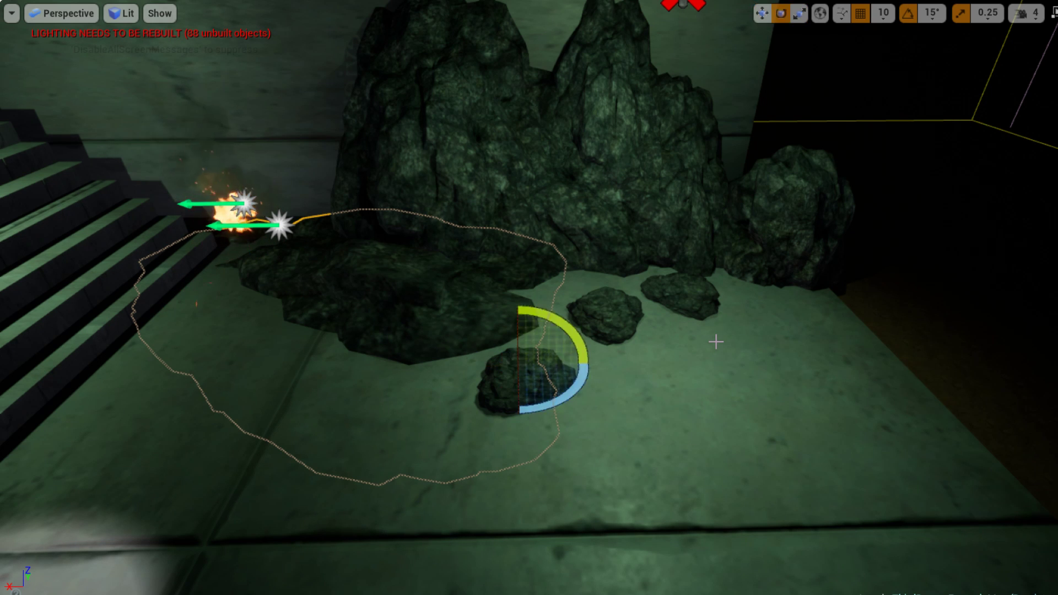
key(r)
key(e)
key(w)
key(r)
key(e)
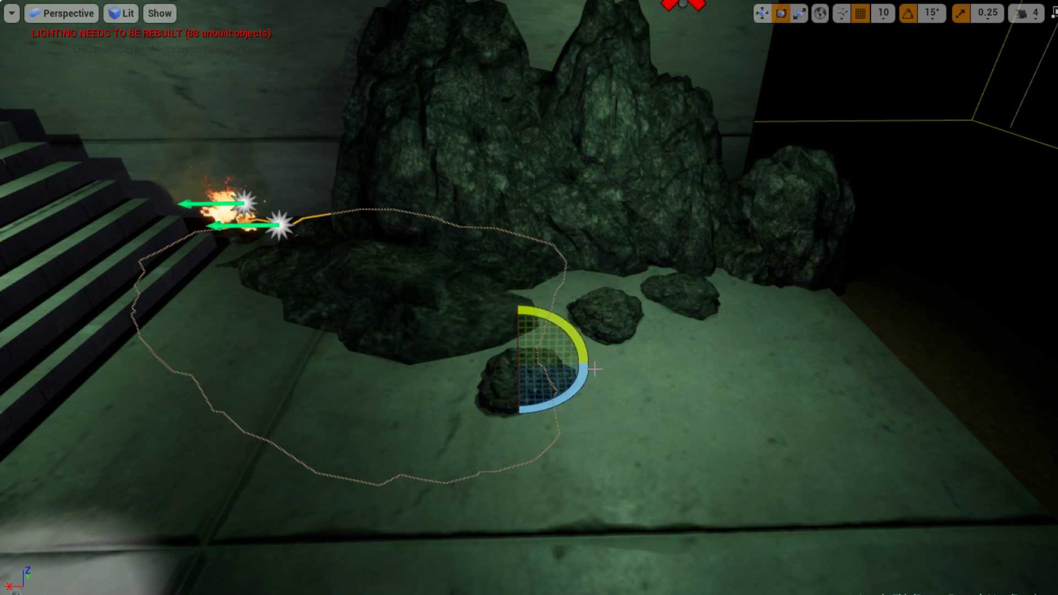
Duplicate the nearest loose stone into a row on both sides of it across the floor, deleting one extra copy.
right_drag(606, 359, 612, 386)
key(w)
click(621, 271)
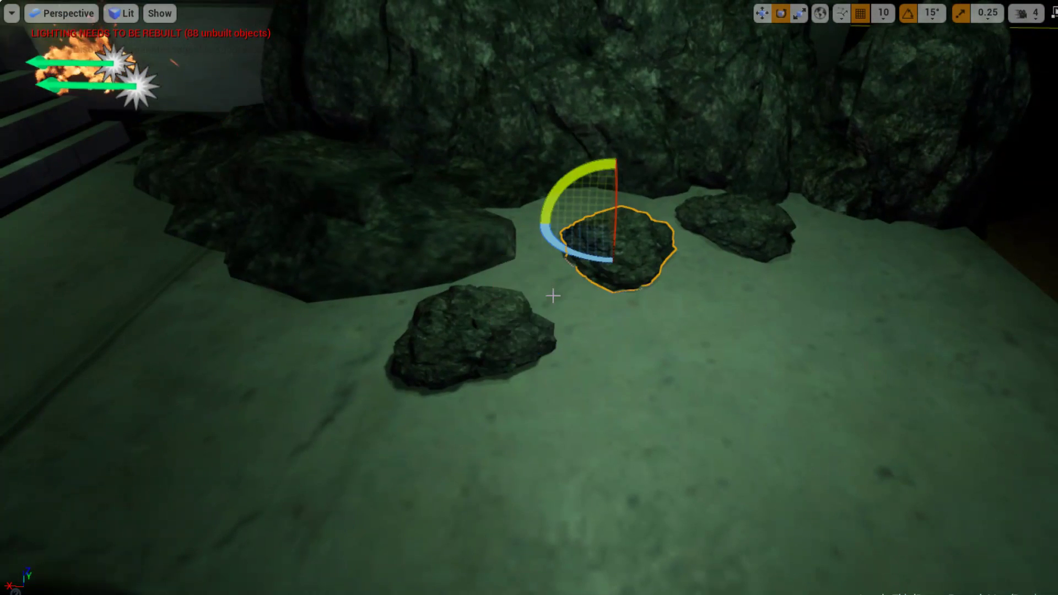
click(484, 335)
key(w)
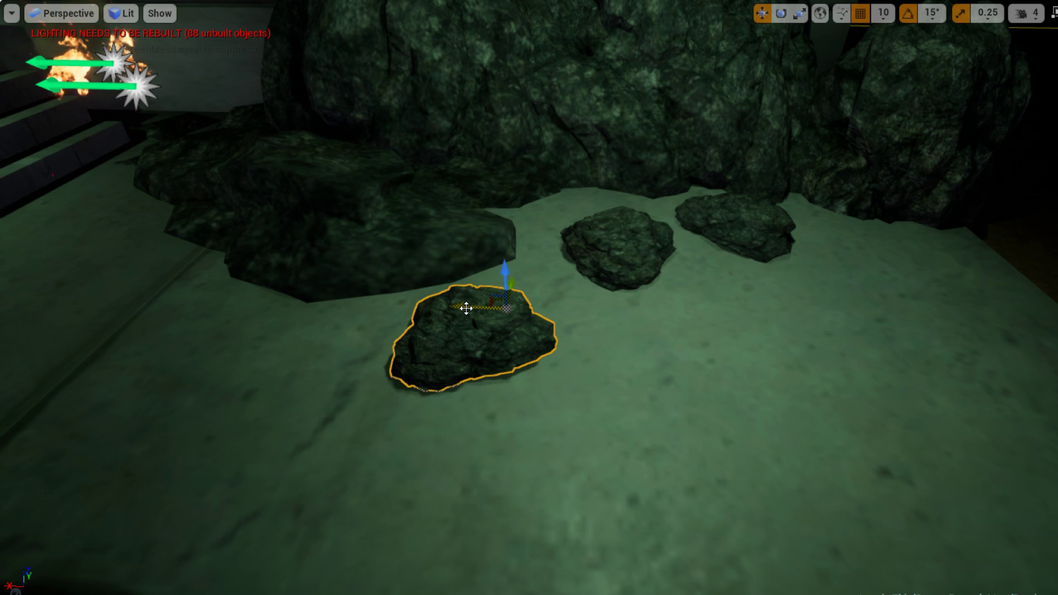
alt+drag(496, 304, 297, 319)
key(Delete)
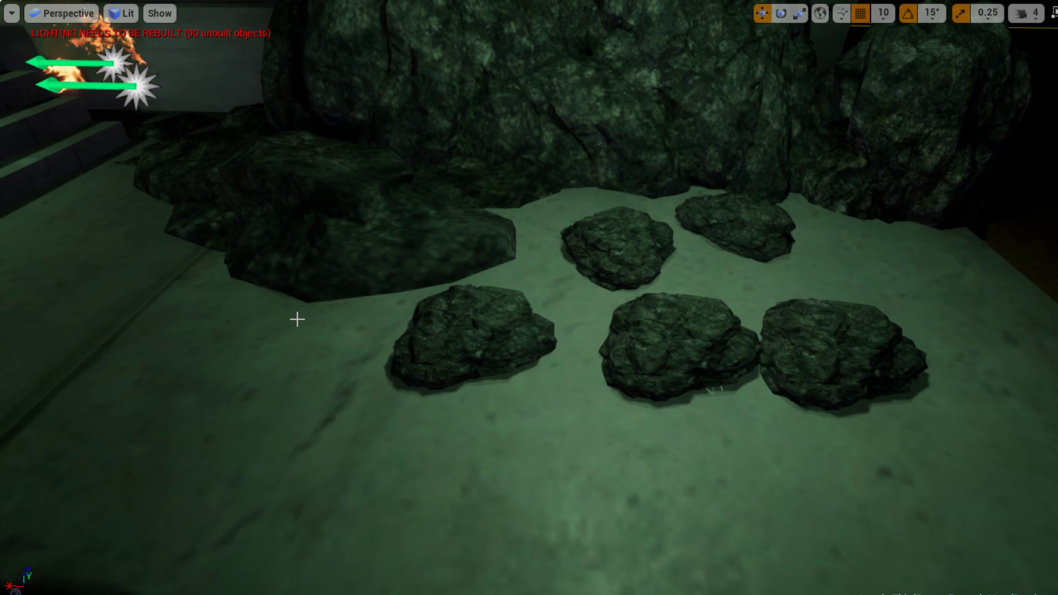
click(446, 338)
alt+drag(467, 311, 114, 300)
Make rotated copies of the middle stone in the row to fill the gap between its neighbours.
click(451, 336)
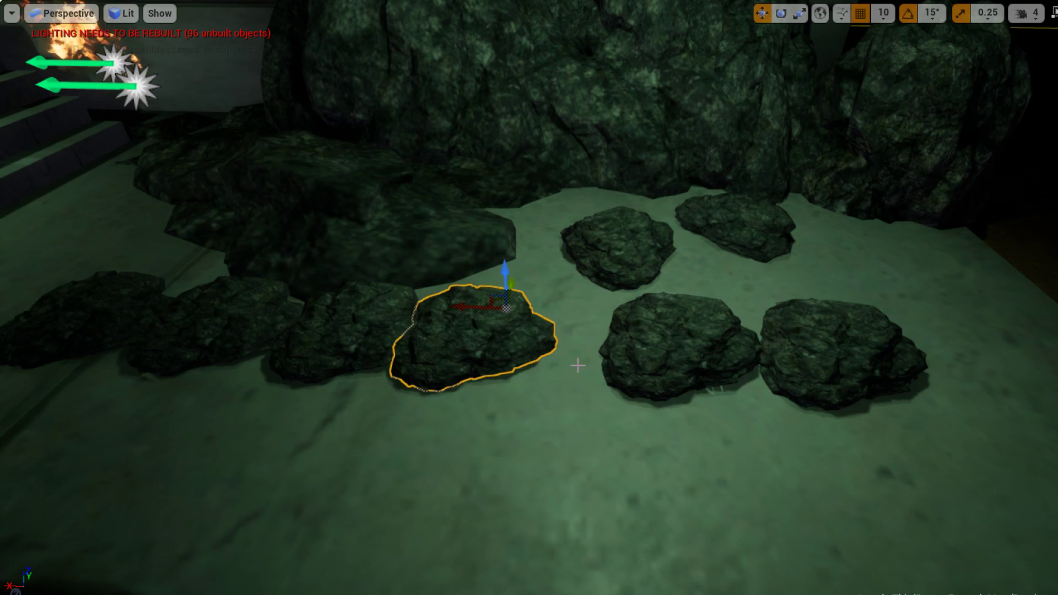
right_drag(578, 365, 551, 365)
key(e)
alt+drag(574, 350, 580, 390)
alt+drag(561, 350, 595, 564)
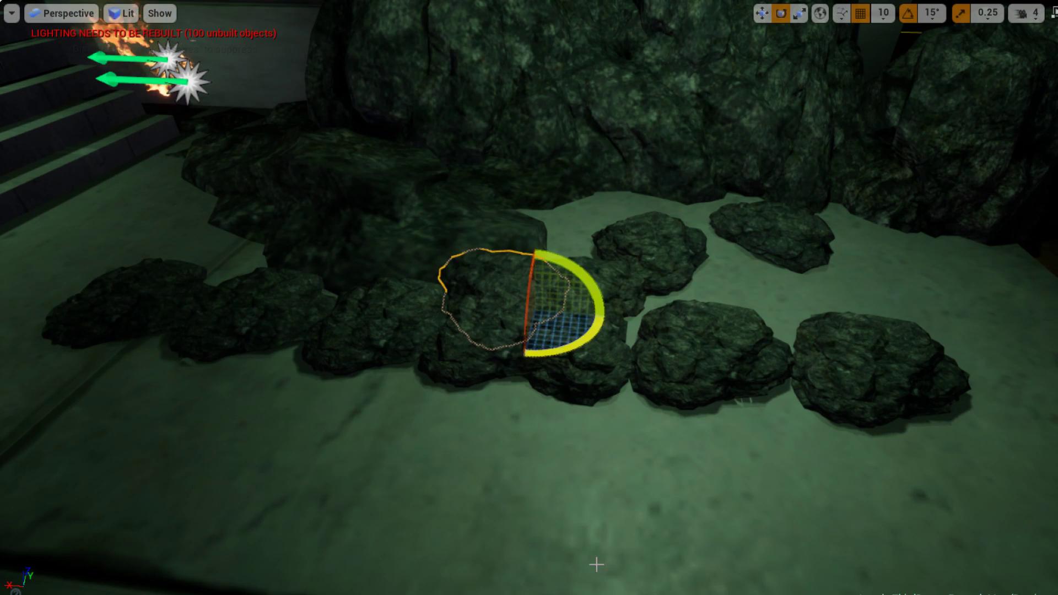
Select the stone at the row's end nearest the dark opening and create a rotated copy overlapping it.
click(596, 564)
key(w)
right_drag(595, 564, 595, 557)
key(w)
right_drag(537, 368, 567, 358)
key(s)
click(537, 368)
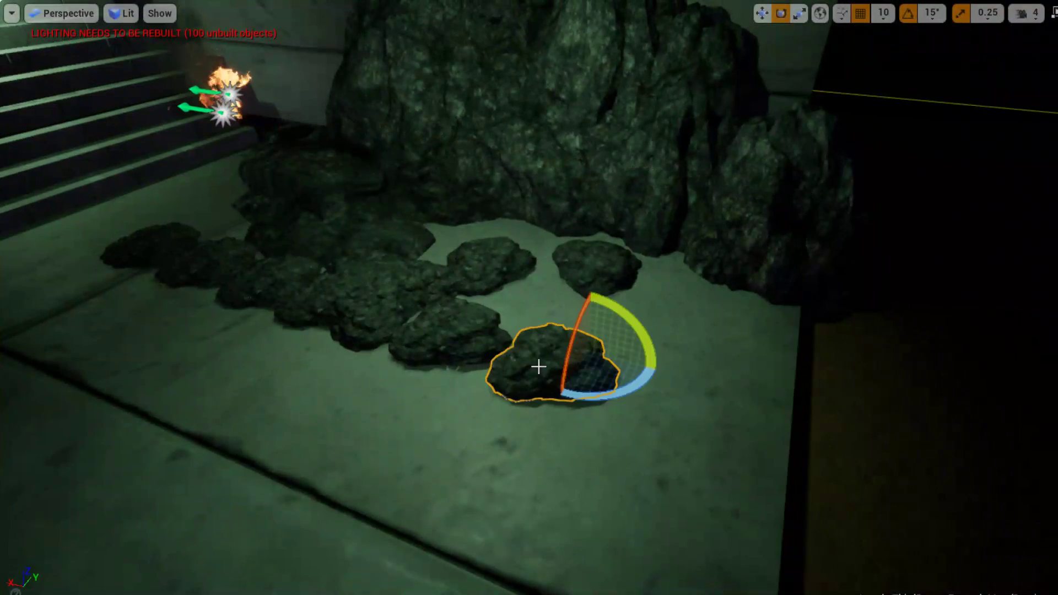
alt+drag(604, 396, 577, 445)
click(577, 445)
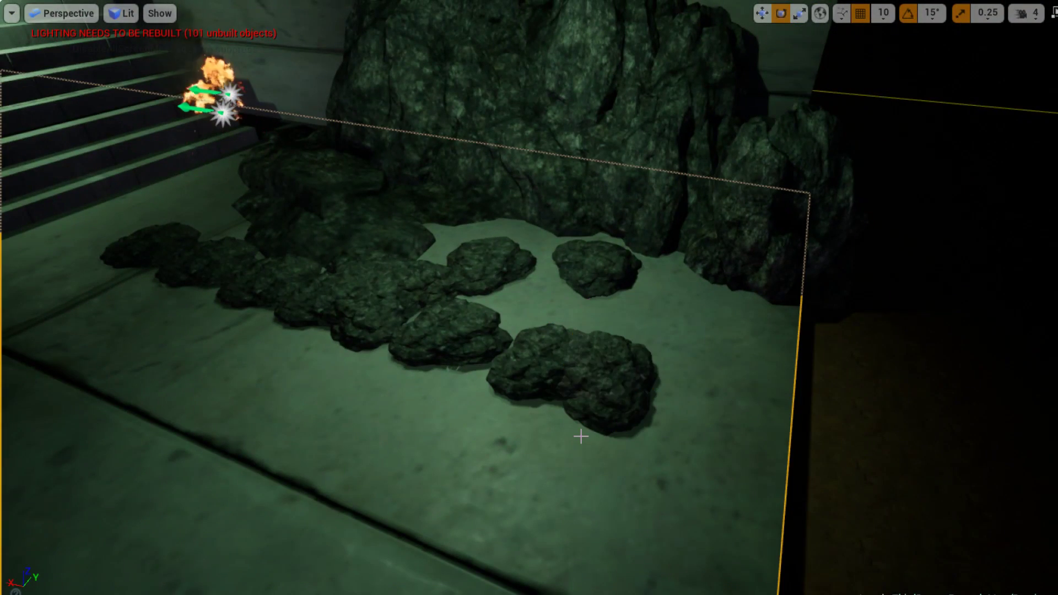
Select the new end stone and duplicate it along the row to the floor's edge by the dark opening.
click(600, 384)
key(s)
right_drag(600, 384, 595, 359)
key(w)
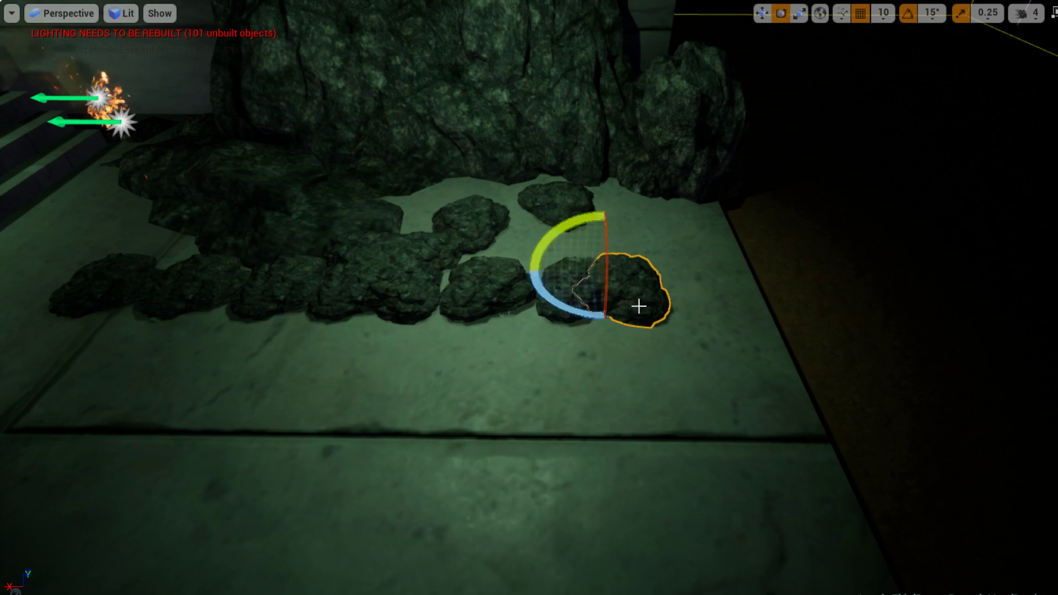
key(w)
alt+drag(557, 274, 584, 270)
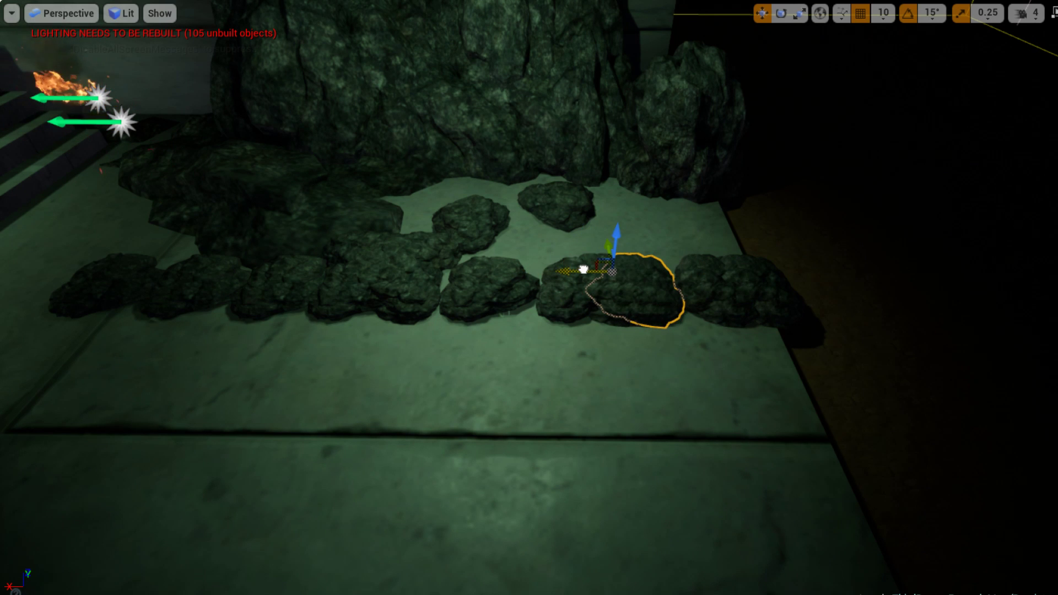
View the whole room with the stairs and rock row from farther back, and leave the immersive viewport.
click(629, 201)
right_drag(628, 201, 263, 413)
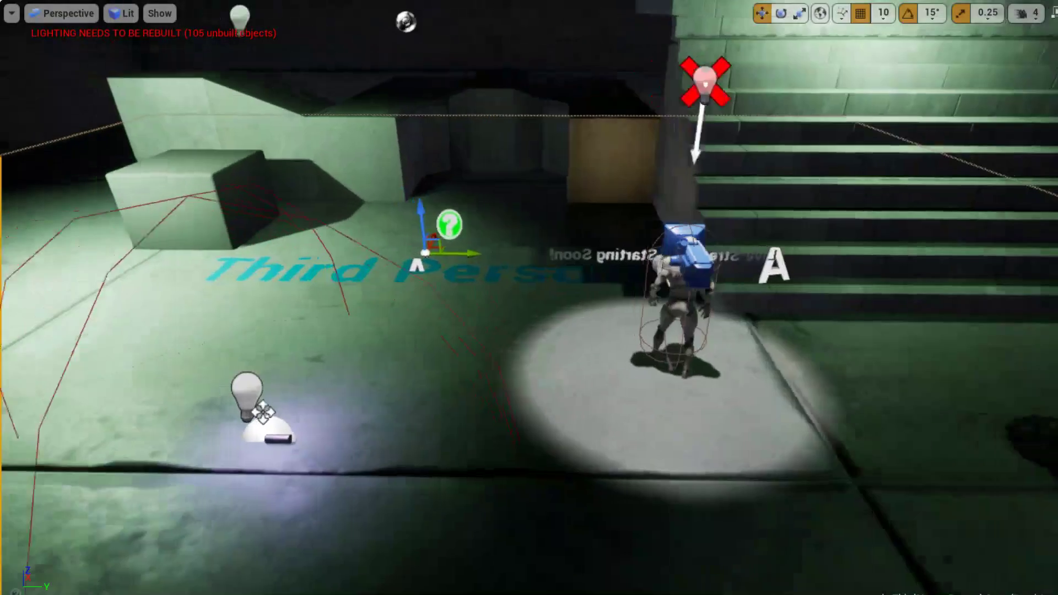
key(s)
mouse_move(604, 282)
right_down()
mouse_move(523, 289)
mouse_move(604, 281)
right_up()
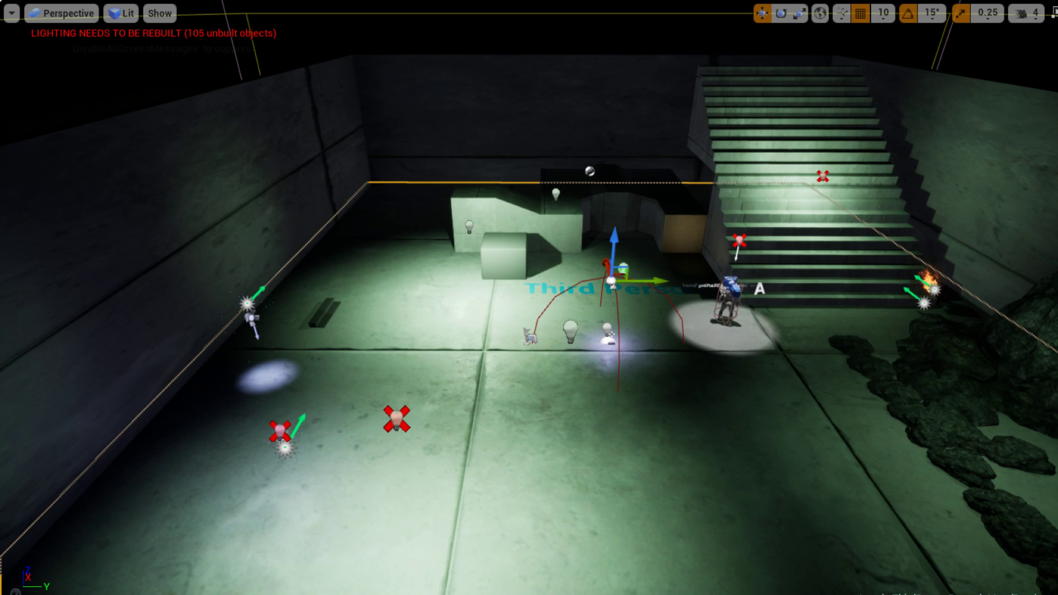
key(F11)
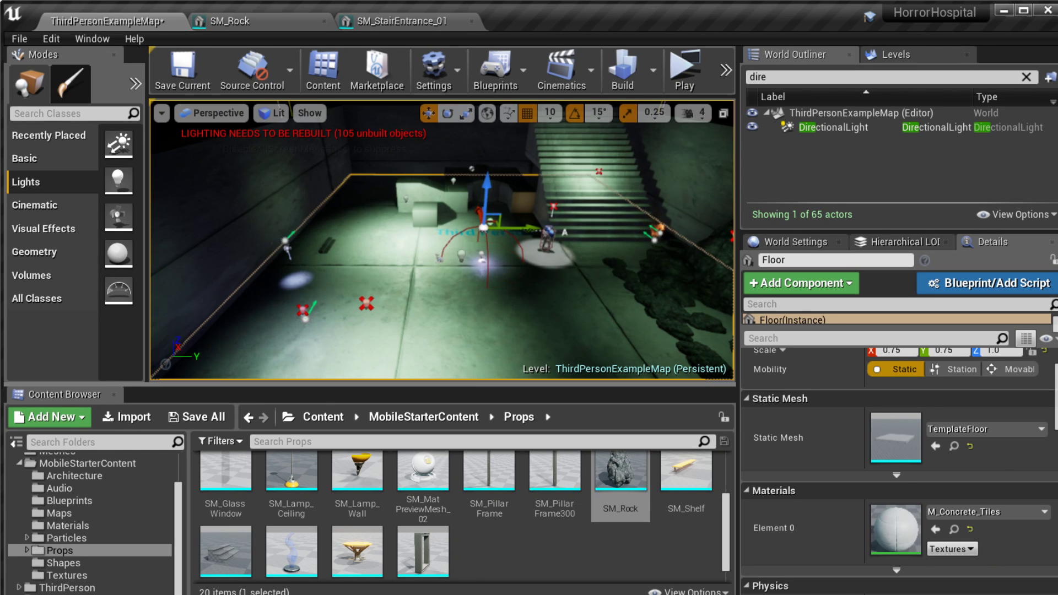
Change the floating text at the character from "Live Streaming Starting Soon!" to "Streaming Done - Great Job!".
key(w)
right_drag(468, 309, 193, 303)
key(d)
right_drag(446, 241, 459, 272)
scroll(459, 272, down, 5)
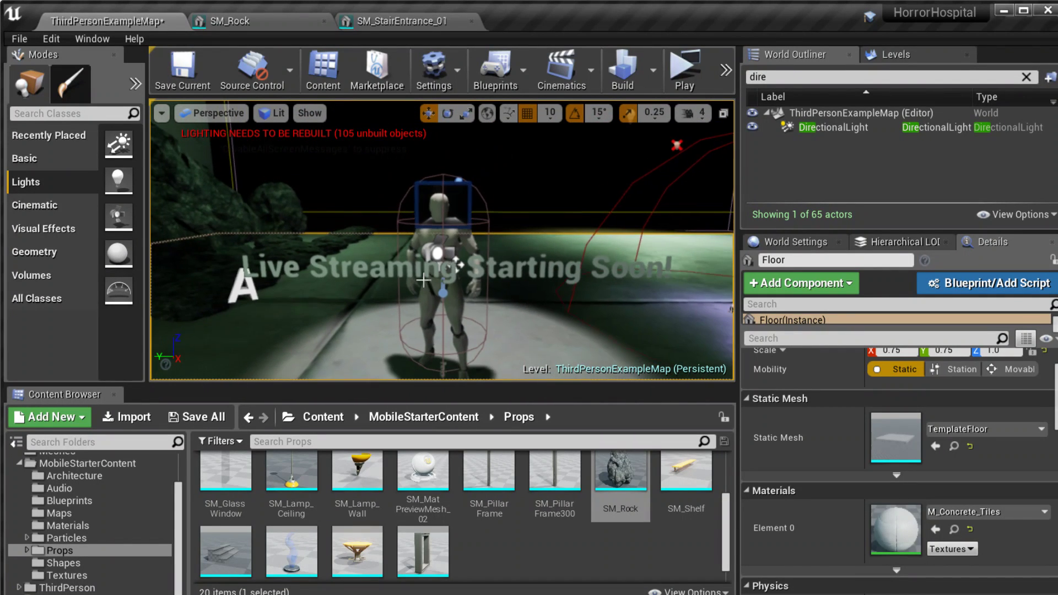
click(455, 269)
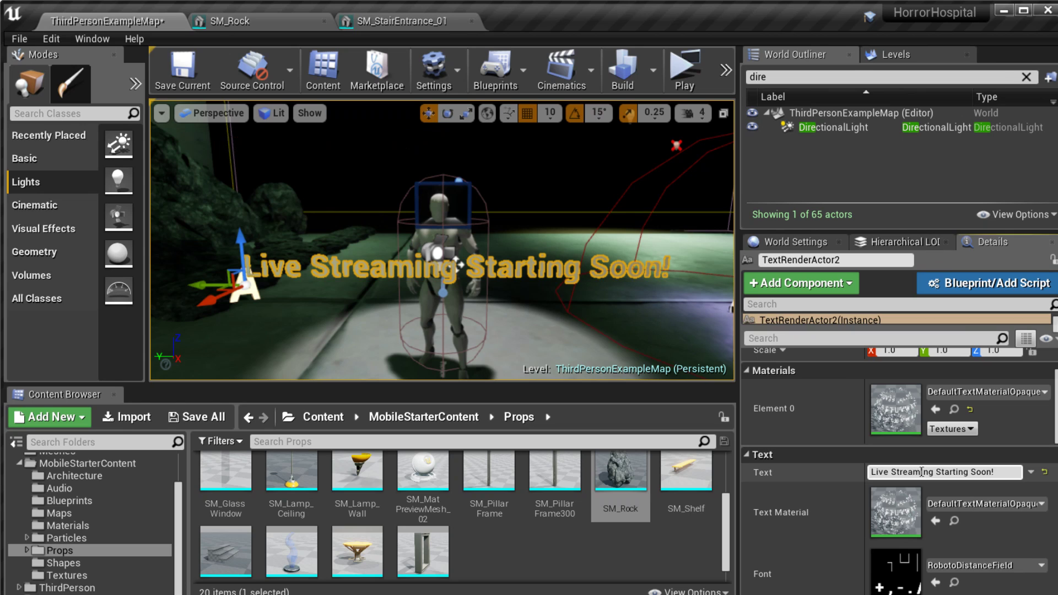
drag(999, 473, 686, 458)
text(S)
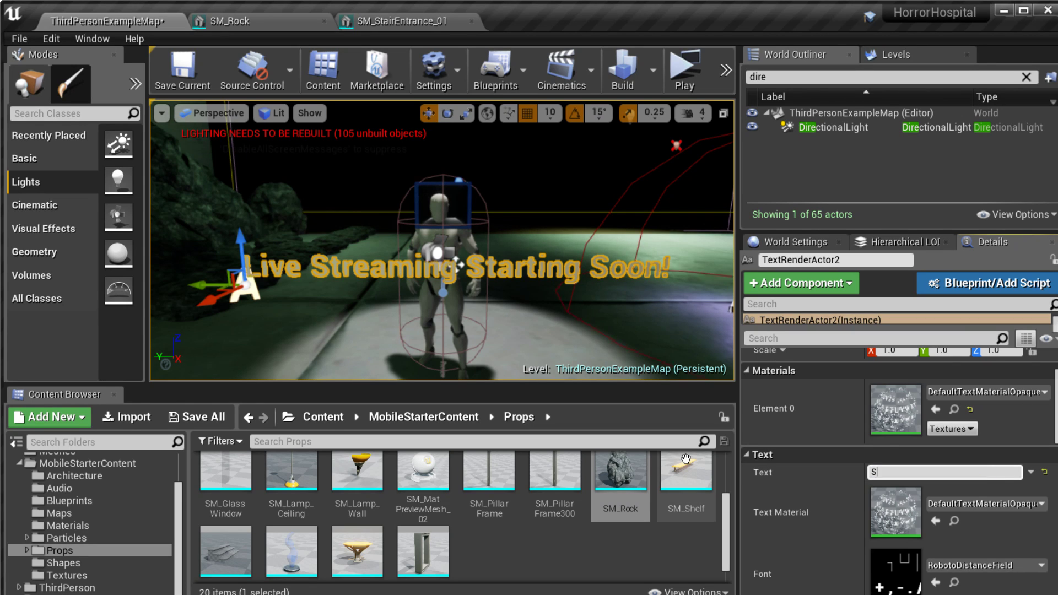
text(treaming Done - Great Job!)
key(Return)
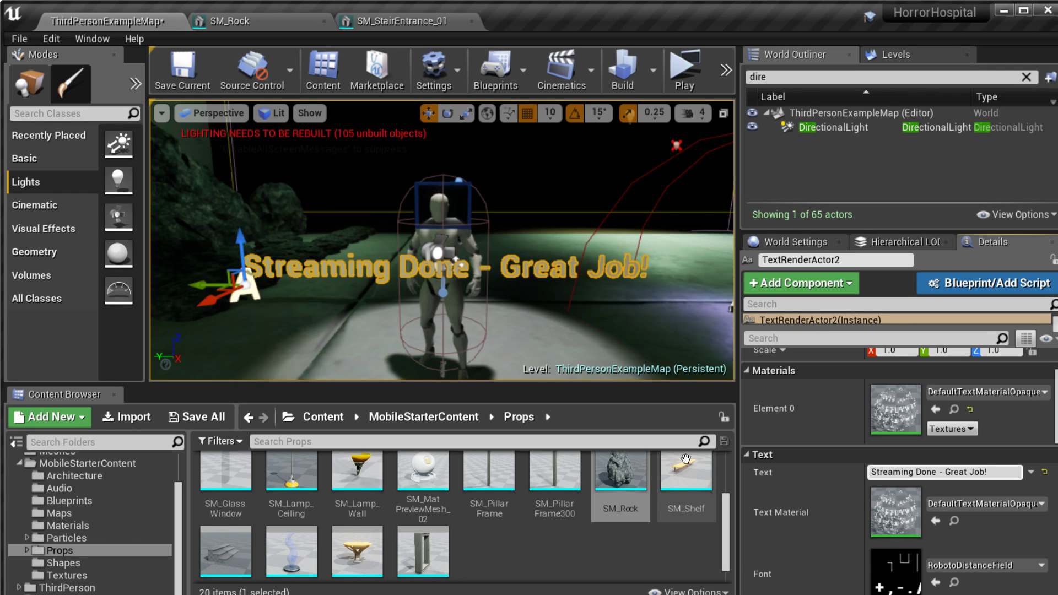
Deselect the text, switch on game view to hide the editor icons and make the viewport immersive.
click(426, 319)
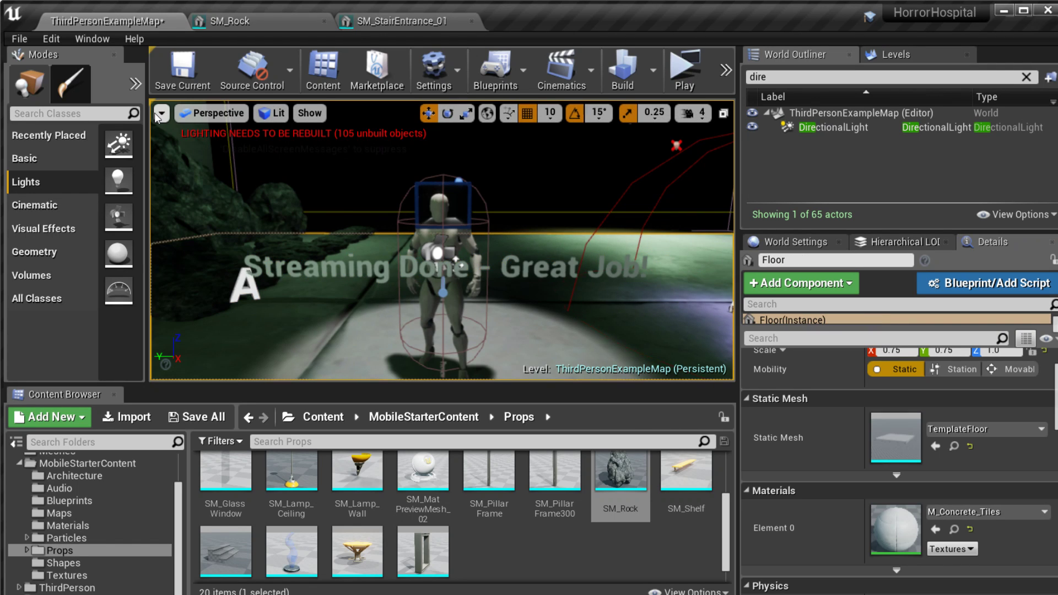
key(g)
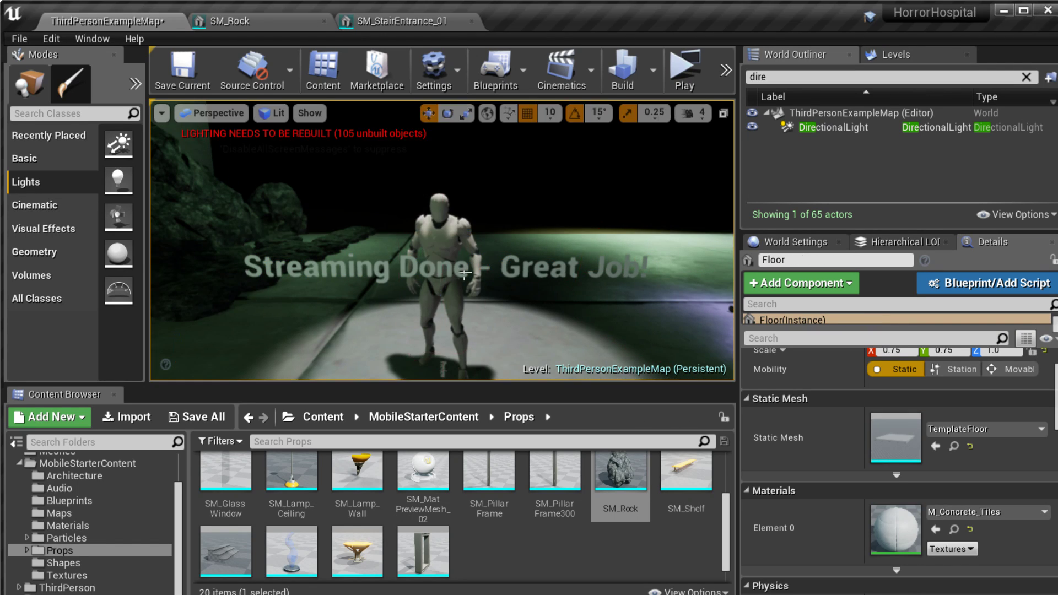
key(F11)
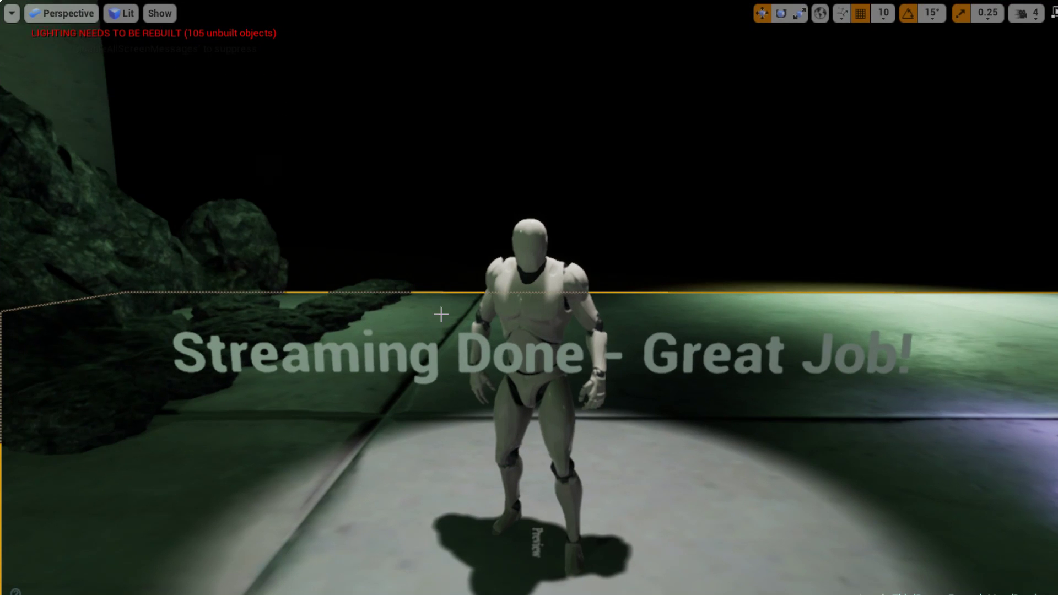
Compare the scene with game view on and off while selecting the character and the dark background behind it.
click(520, 281)
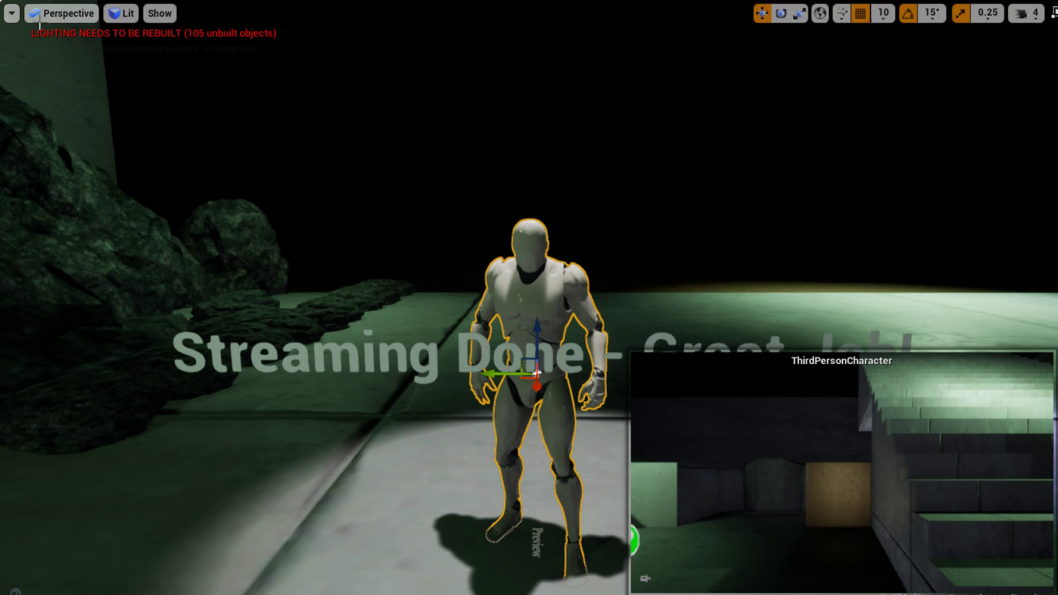
key(g)
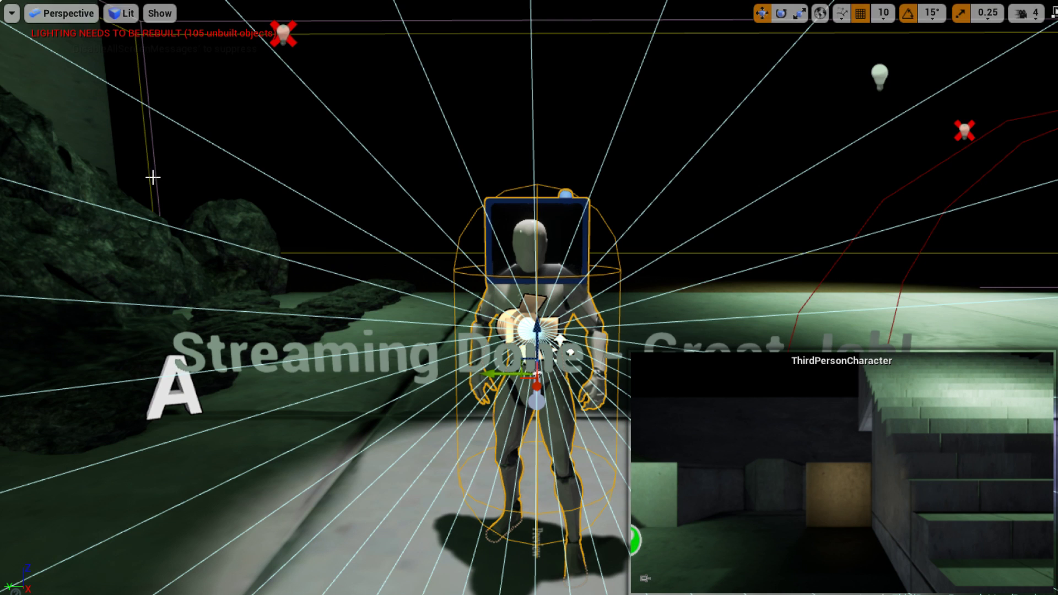
key(g)
click(745, 284)
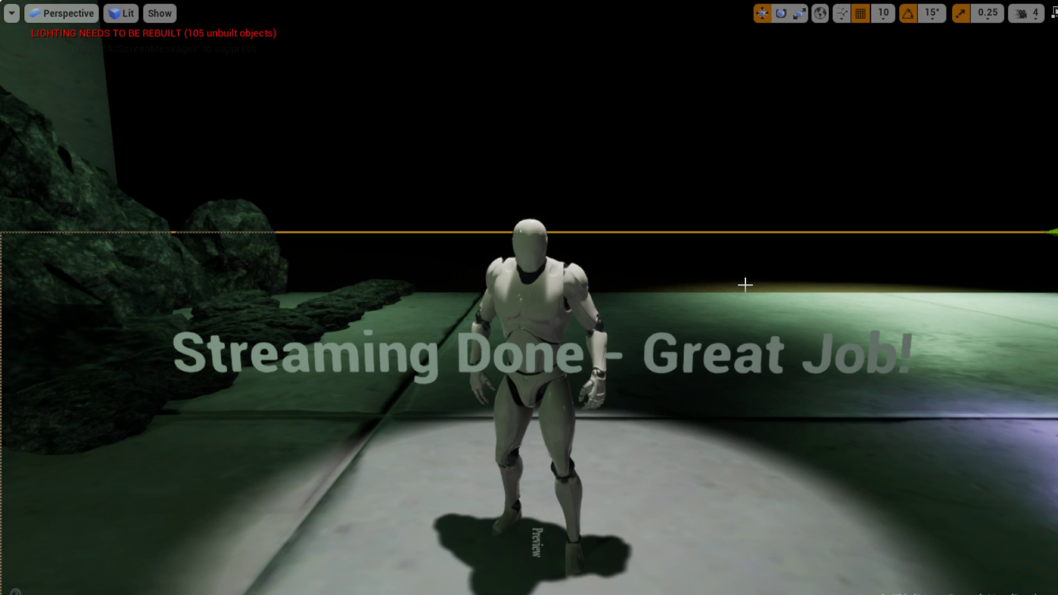
key(g)
key(g)
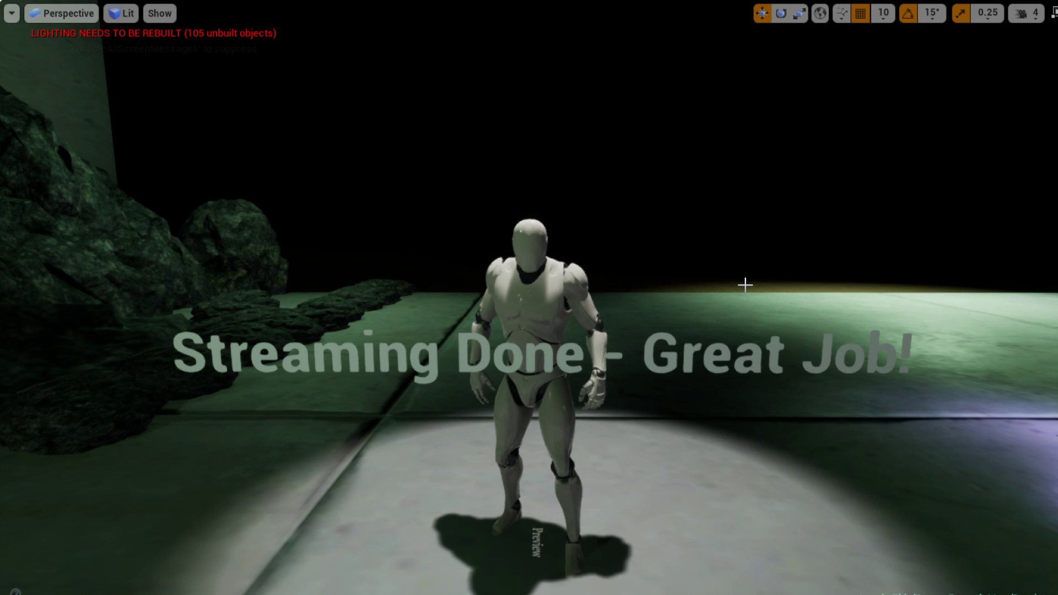